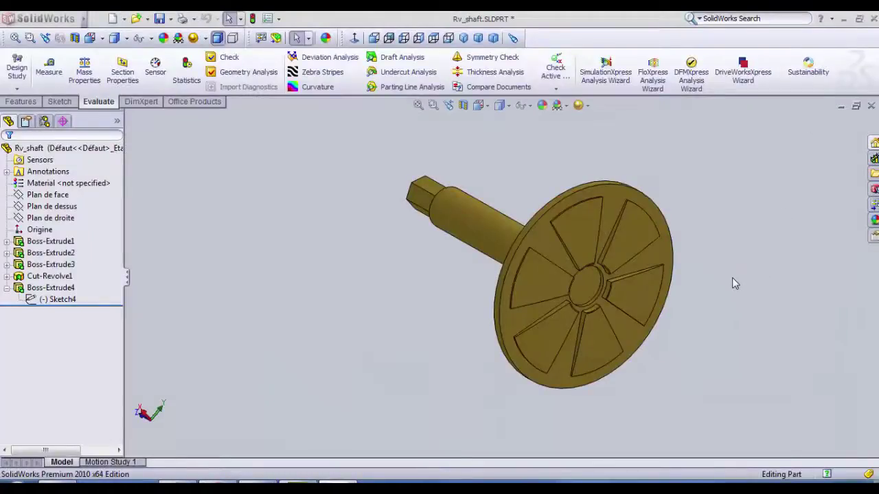
- Create a new empty part document
{"action": "middle_click_drag", "start_coordinate": [733, 282], "coordinate": [738, 237]}
{"action": "scroll", "coordinate": [672, 217], "scroll_direction": "down", "scroll_amount": 2}
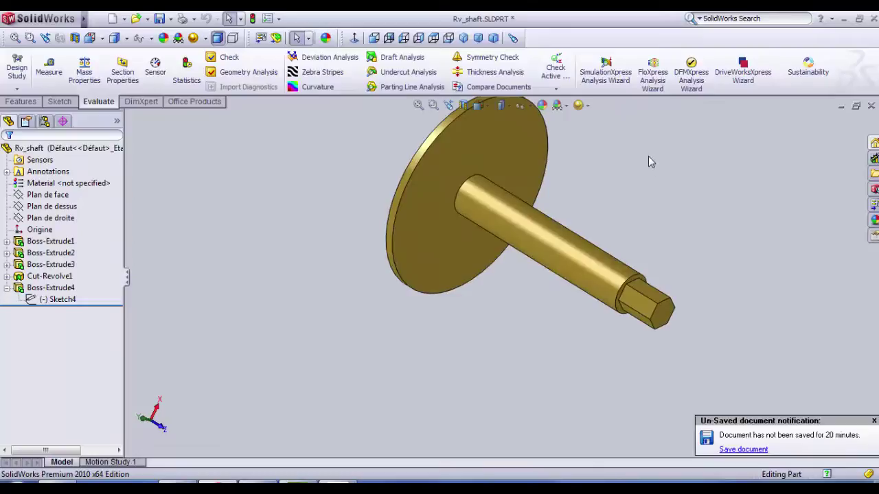
{"action": "scroll", "coordinate": [614, 177], "scroll_direction": "down", "scroll_amount": 3}
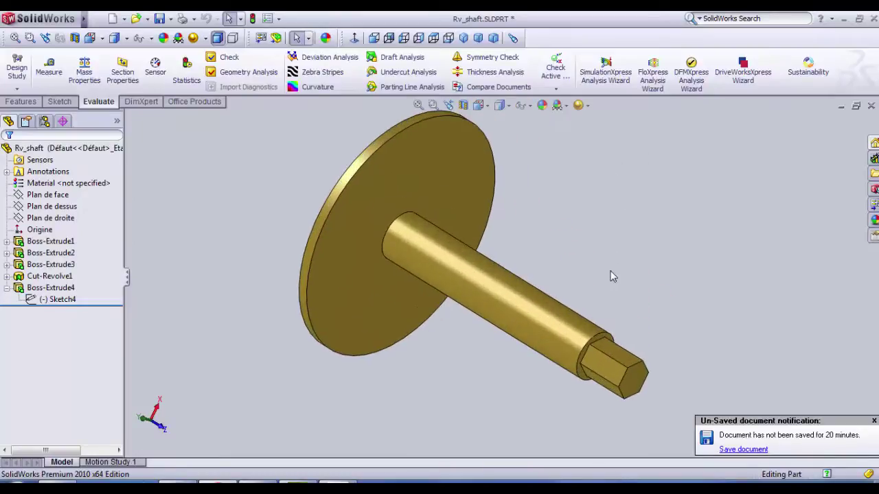
{"action": "middle_click_drag", "start_coordinate": [613, 274], "coordinate": [632, 296]}
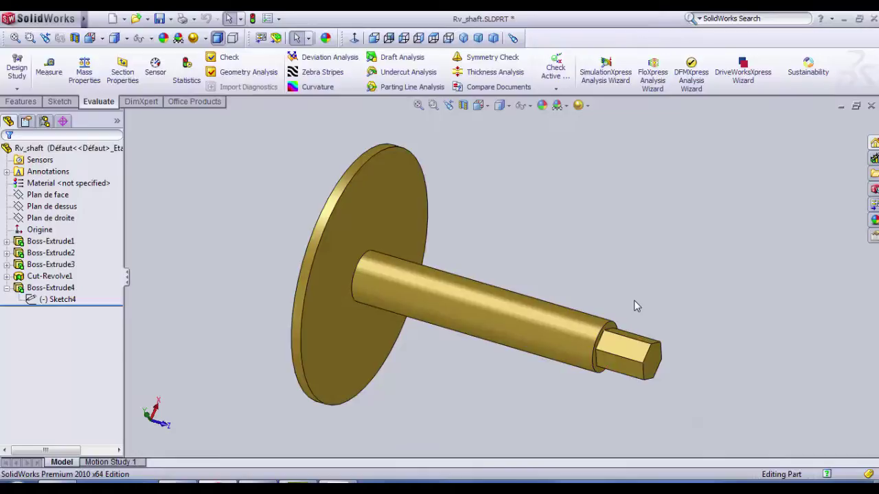
{"action": "middle_click_drag", "start_coordinate": [634, 301], "coordinate": [626, 377]}
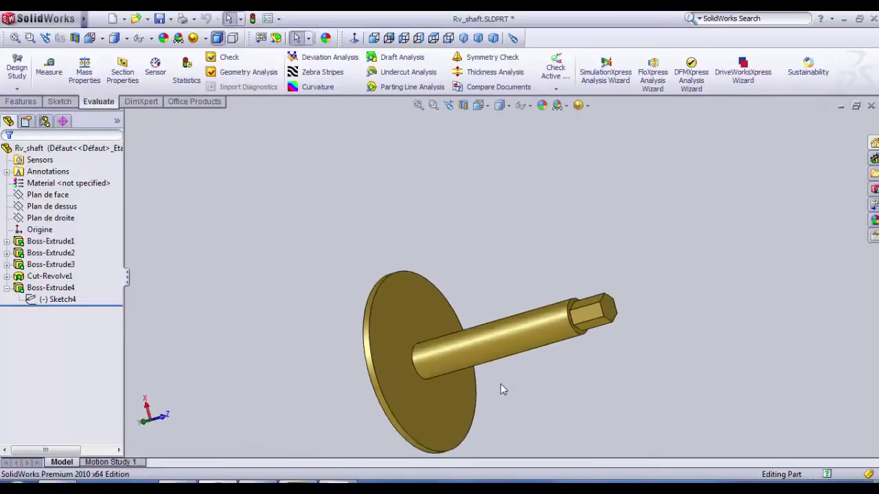
{"action": "left_click", "coordinate": [113, 19]}
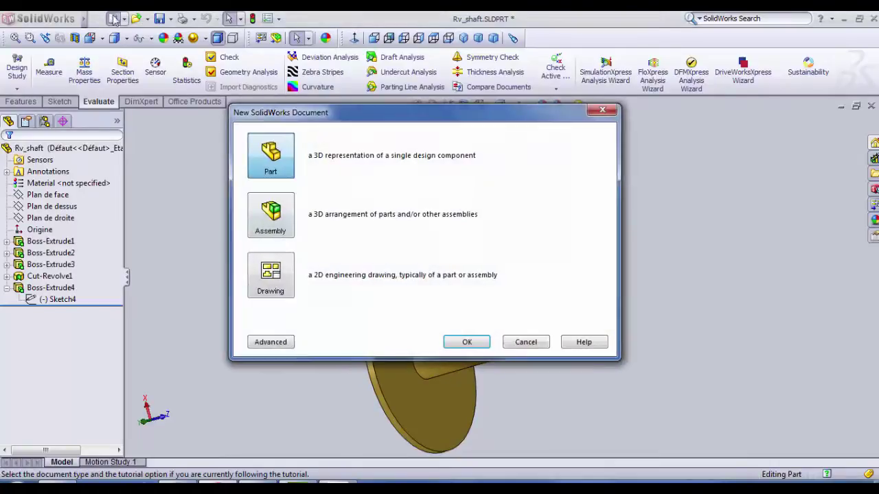
{"action": "left_click", "coordinate": [467, 342]}
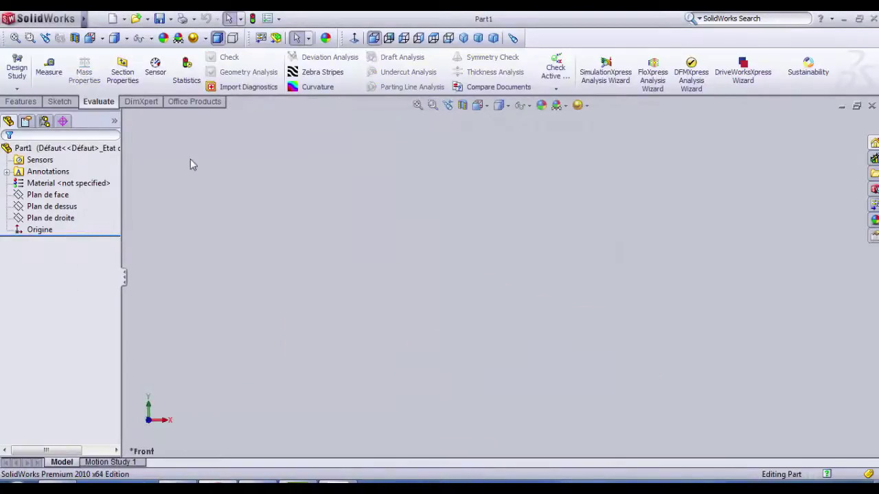
- Start a sketch on the Front Plane and draw a circle centred on the origin
{"action": "left_click", "coordinate": [20, 101]}
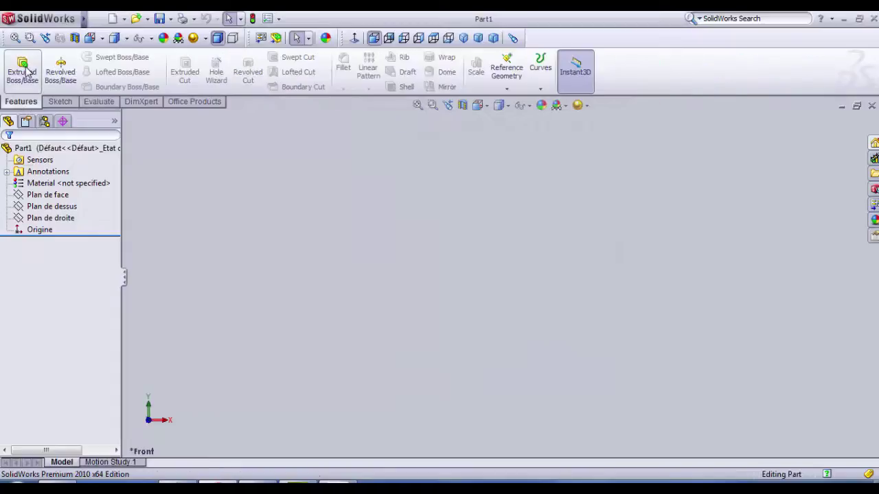
{"action": "left_click", "coordinate": [60, 102]}
{"action": "left_click", "coordinate": [24, 76]}
{"action": "left_click", "coordinate": [419, 218]}
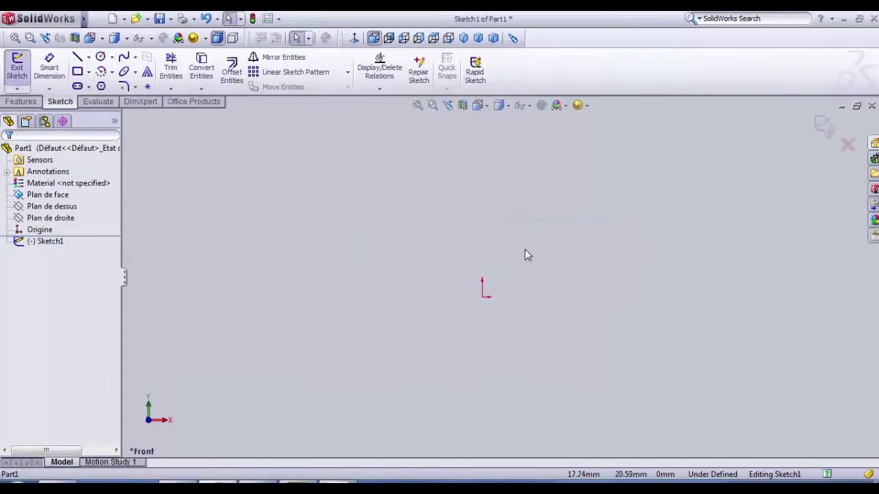
{"action": "left_click", "coordinate": [103, 57]}
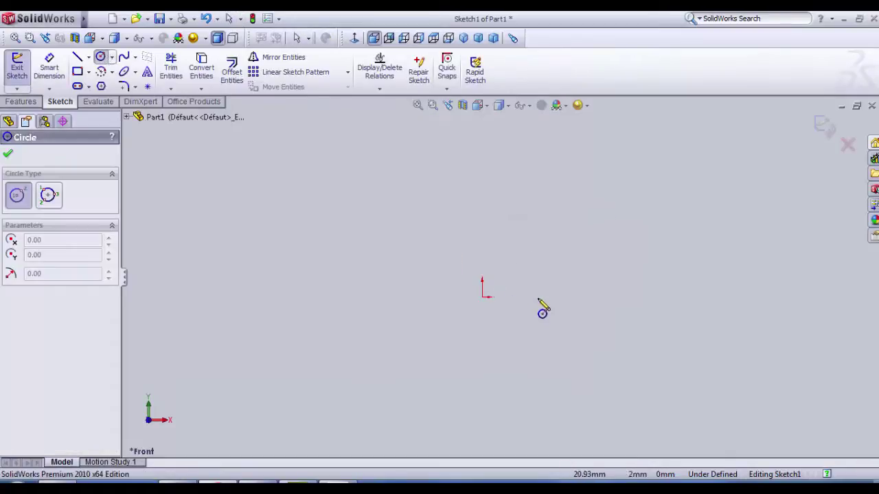
{"action": "left_click", "coordinate": [482, 297]}
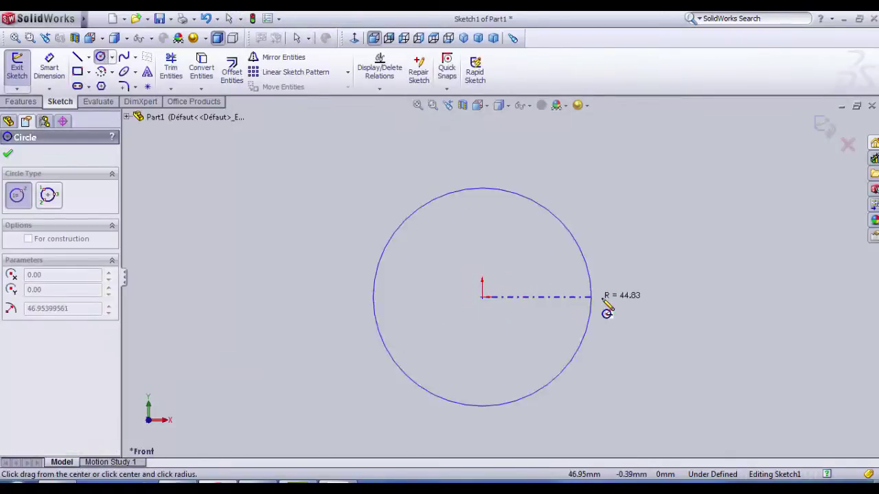
{"action": "left_click", "coordinate": [633, 312]}
- Dimension the circle's diameter to 70 mm
{"action": "key", "text": "d"}
{"action": "left_click", "coordinate": [614, 234]}
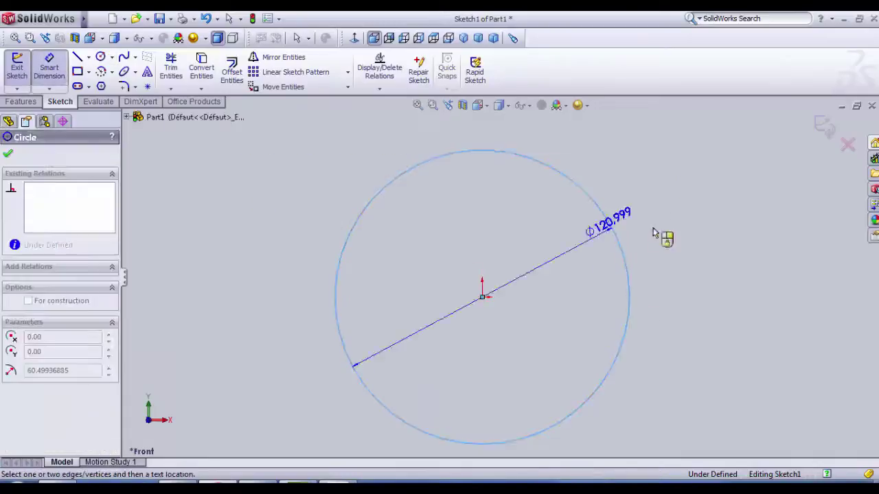
{"action": "left_click", "coordinate": [729, 227]}
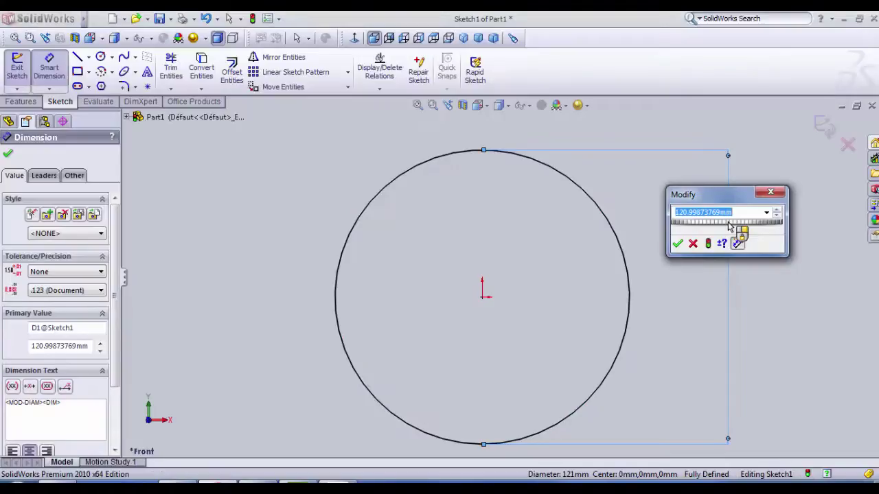
{"action": "type", "text": "7"}
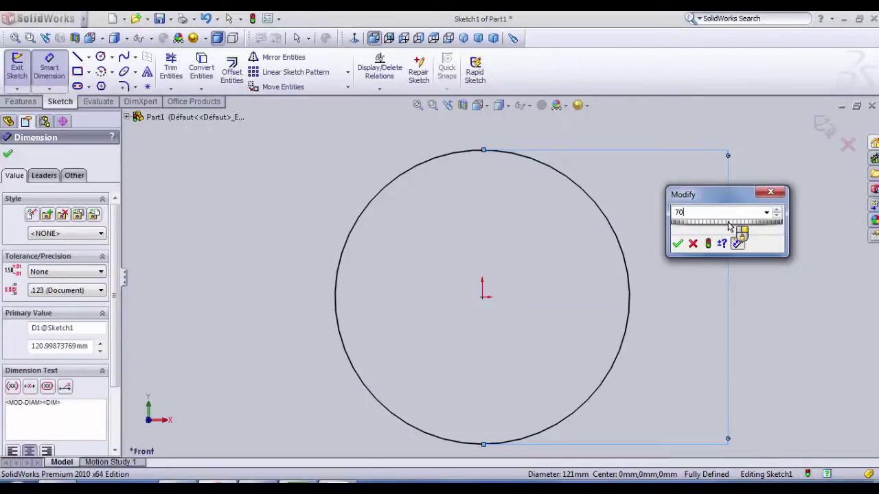
{"action": "type", "text": "0"}
{"action": "left_click", "coordinate": [677, 243]}
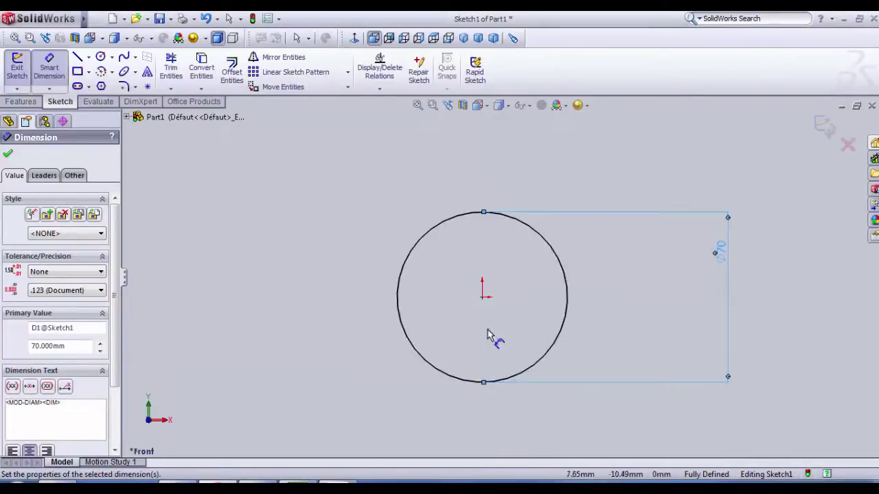
{"action": "scroll", "coordinate": [491, 337], "scroll_direction": "down", "scroll_amount": 3}
{"action": "scroll", "coordinate": [626, 232], "scroll_direction": "up", "scroll_amount": 2}
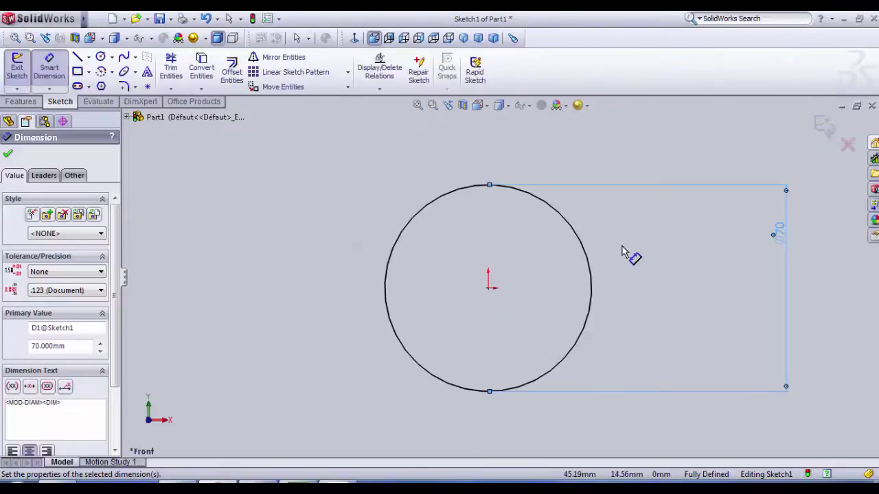
{"action": "scroll", "coordinate": [542, 295], "scroll_direction": "down", "scroll_amount": 1}
{"action": "scroll", "coordinate": [376, 310], "scroll_direction": "down", "scroll_amount": 1}
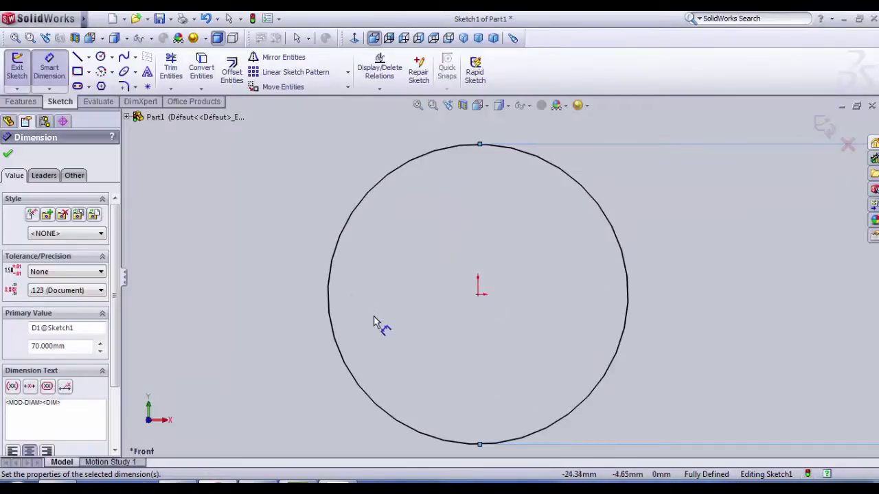
- Draw a six-sided polygon centred on the origin and make its right edge vertical
{"action": "left_click", "coordinate": [101, 87]}
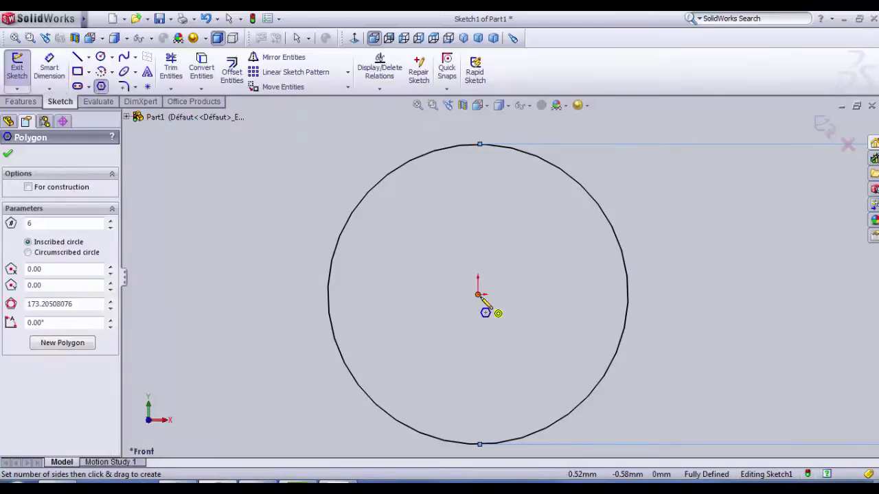
{"action": "left_click_drag", "start_coordinate": [478, 295], "coordinate": [524, 318]}
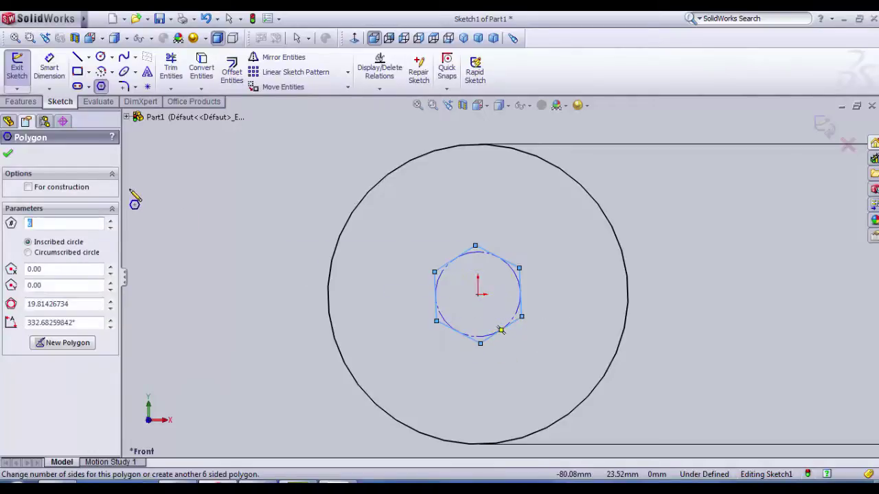
{"action": "left_click", "coordinate": [6, 156]}
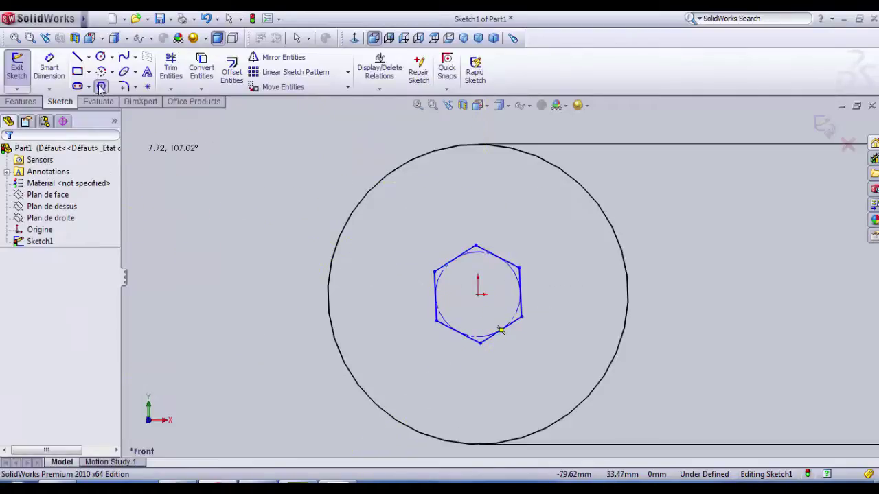
{"action": "key", "text": "Escape"}
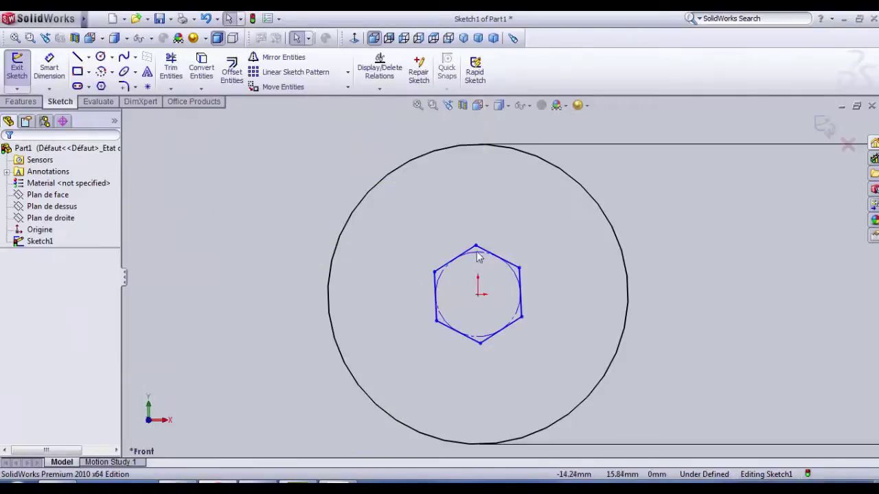
{"action": "left_click", "coordinate": [520, 282]}
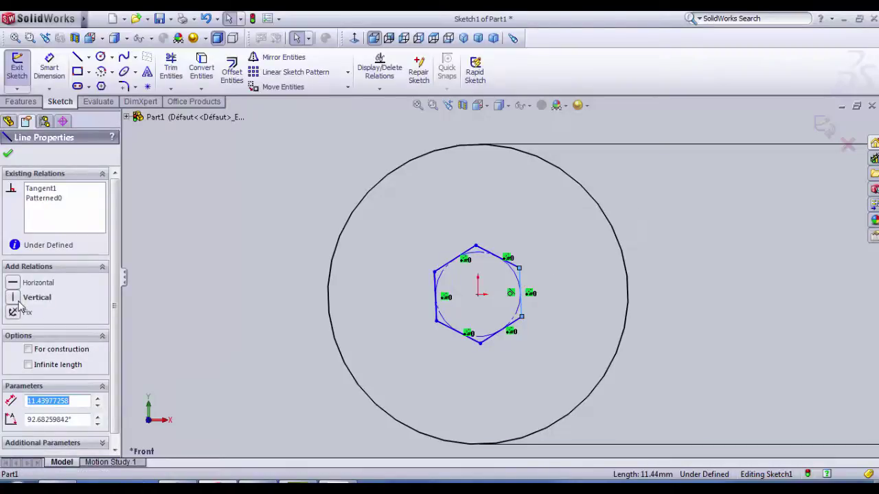
{"action": "left_click", "coordinate": [19, 306]}
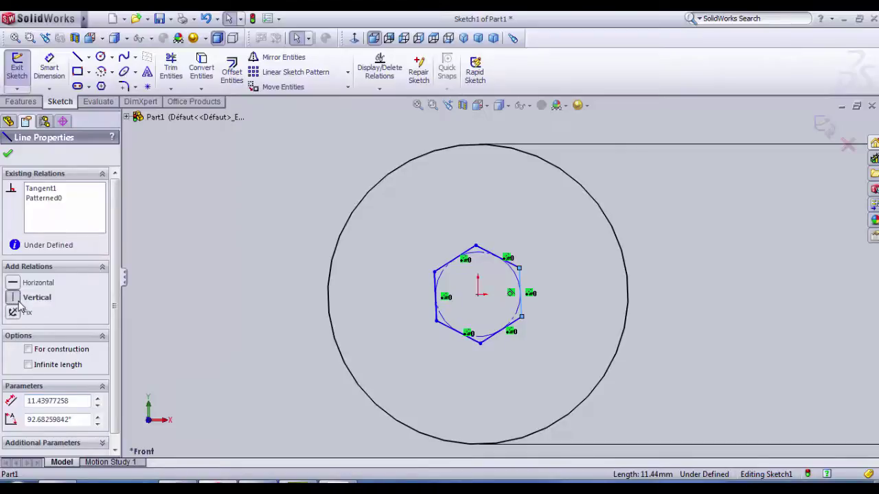
- Dimension the distance from the origin to the hexagon's right edge as 3.5 mm
{"action": "left_click", "coordinate": [202, 289]}
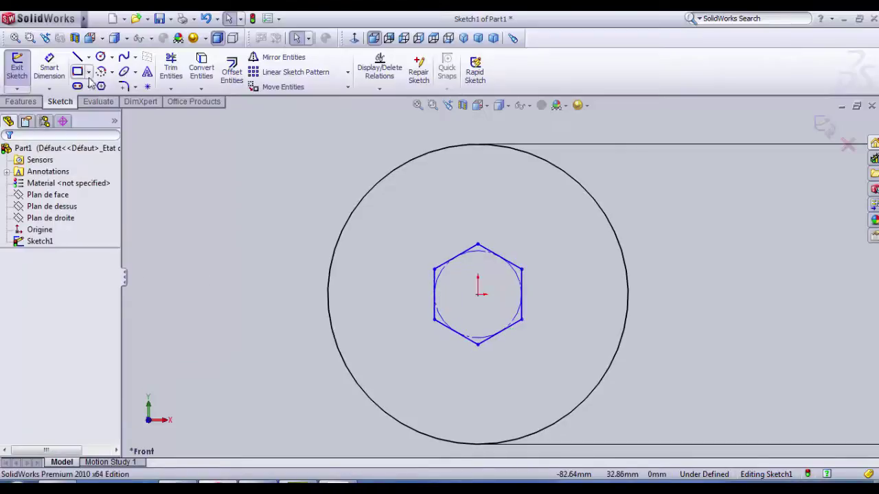
{"action": "left_click", "coordinate": [59, 69]}
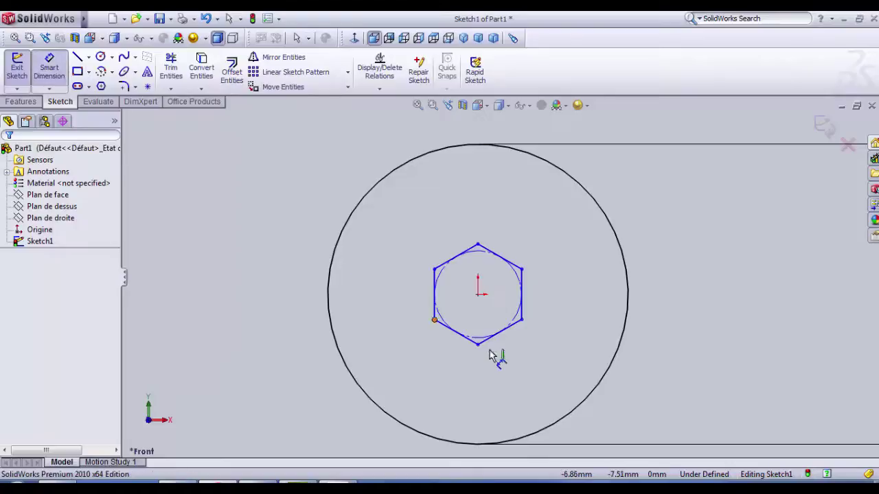
{"action": "left_click", "coordinate": [479, 298]}
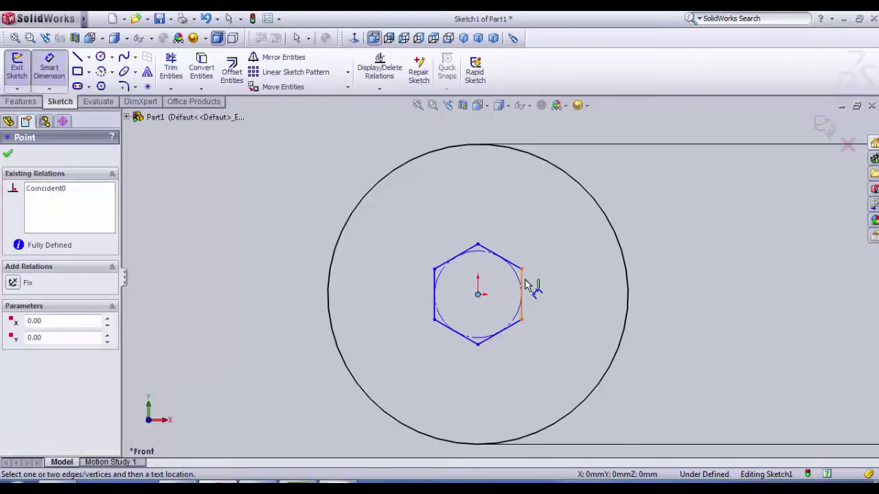
{"action": "left_click", "coordinate": [521, 292]}
{"action": "left_click", "coordinate": [525, 379]}
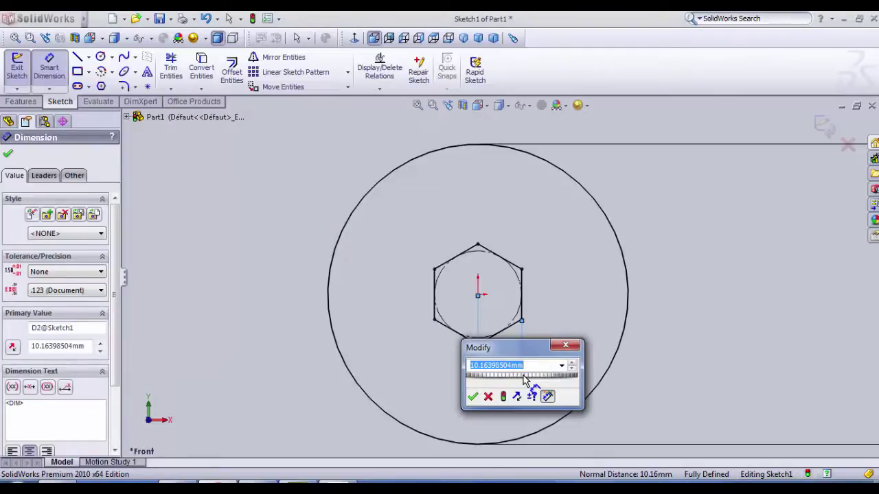
{"action": "type", "text": "3.5"}
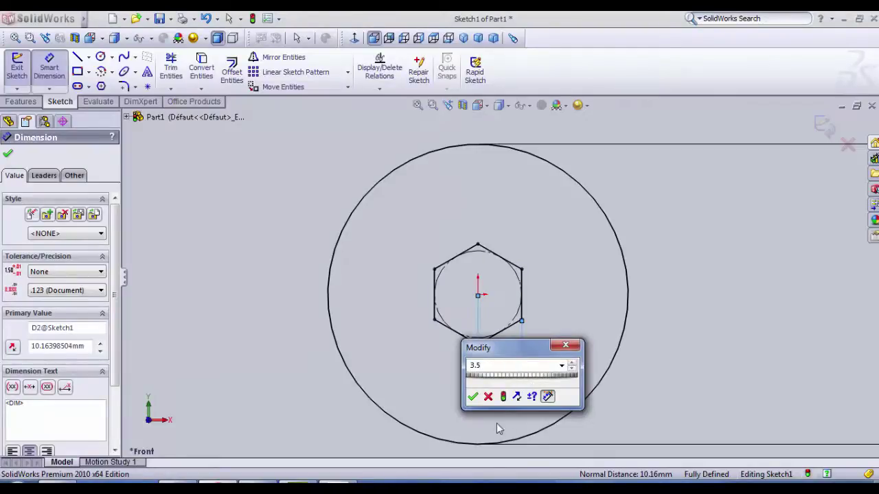
{"action": "left_click", "coordinate": [474, 397]}
{"action": "scroll", "coordinate": [454, 274], "scroll_direction": "down", "scroll_amount": 3}
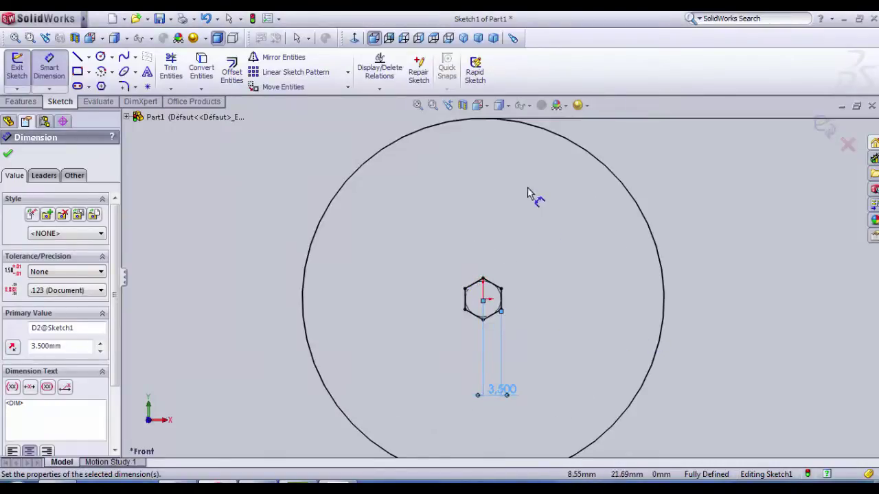
{"action": "scroll", "coordinate": [529, 194], "scroll_direction": "up", "scroll_amount": 3}
{"action": "scroll", "coordinate": [676, 308], "scroll_direction": "down", "scroll_amount": 1}
{"action": "scroll", "coordinate": [350, 290], "scroll_direction": "down", "scroll_amount": 3}
{"action": "scroll", "coordinate": [428, 307], "scroll_direction": "up", "scroll_amount": 2}
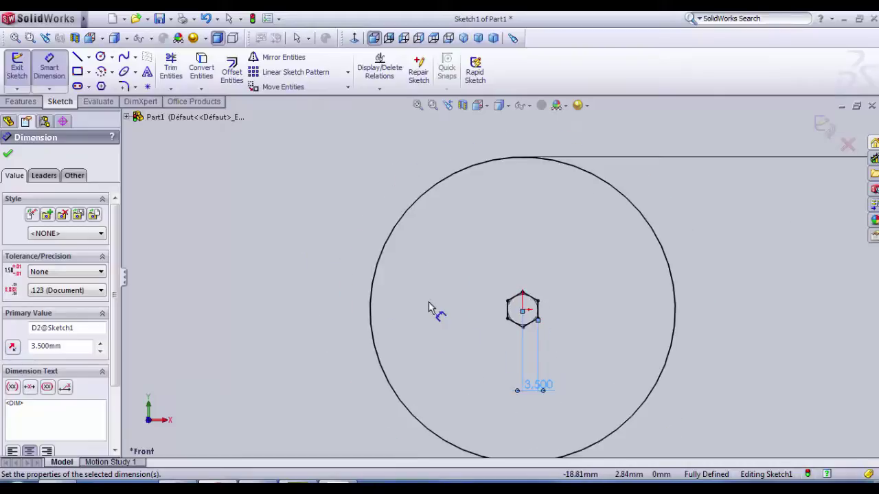
- Draw a second circle centred on the origin, just inside the outer circle
{"action": "left_click", "coordinate": [103, 59]}
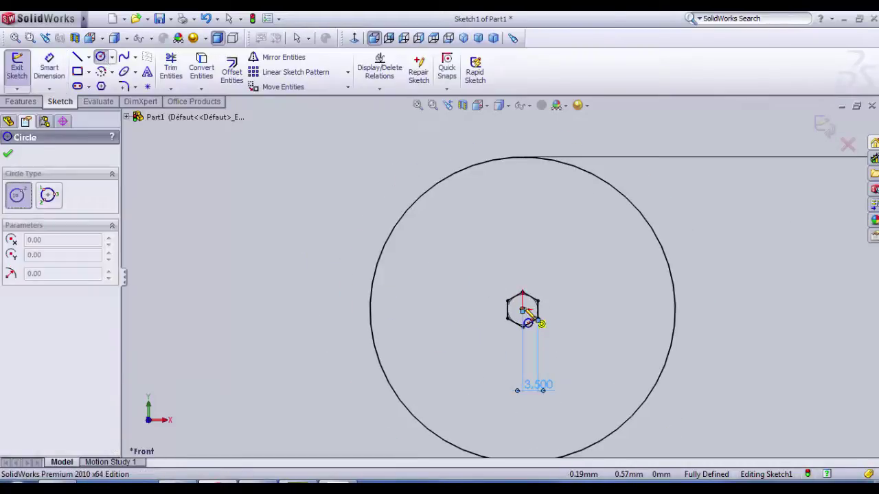
{"action": "left_click", "coordinate": [523, 310]}
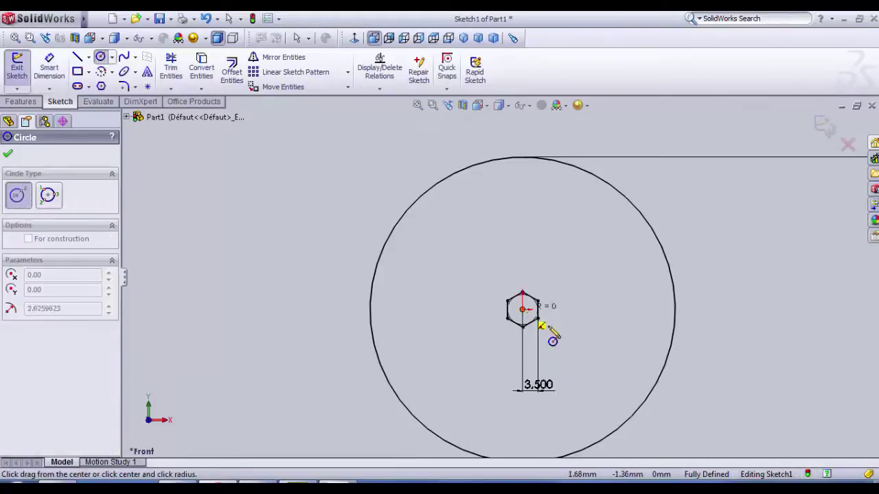
{"action": "left_click", "coordinate": [657, 388]}
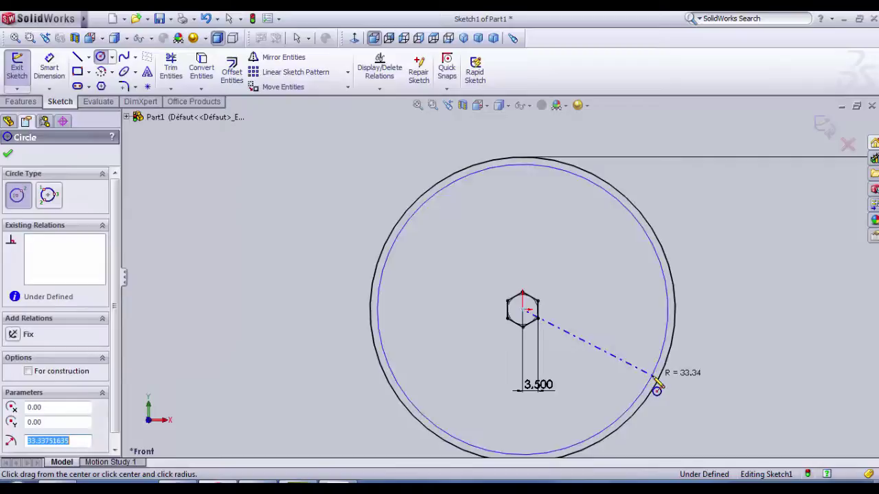
- Dimension the inner circle to 65 mm diameter and exit the sketch
{"action": "left_click", "coordinate": [49, 67]}
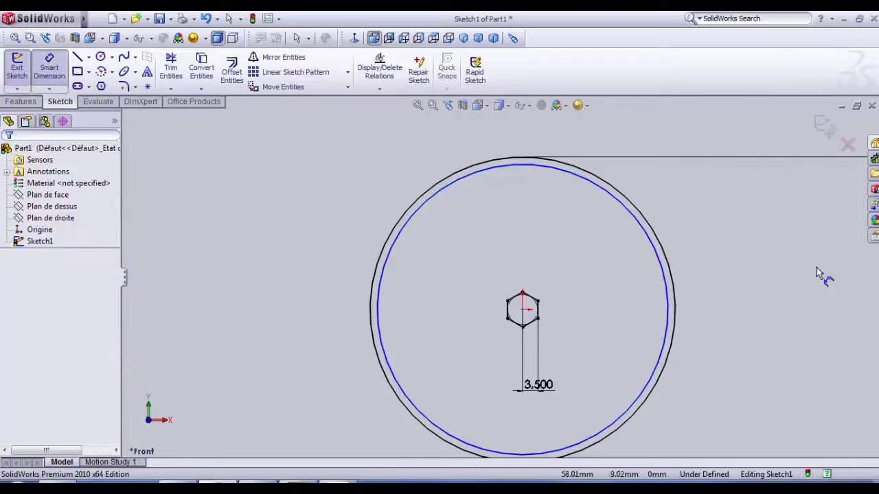
{"action": "left_click", "coordinate": [670, 270]}
{"action": "left_click", "coordinate": [725, 270]}
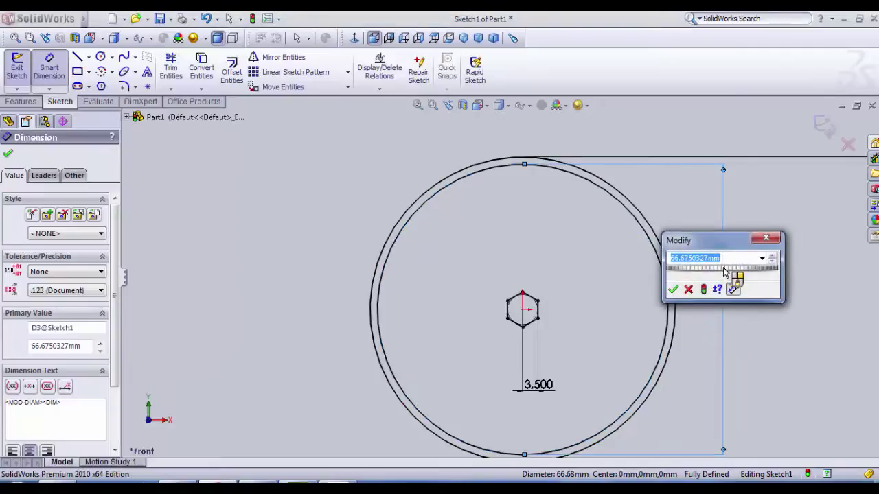
{"action": "type", "text": "65"}
{"action": "key", "text": "Return"}
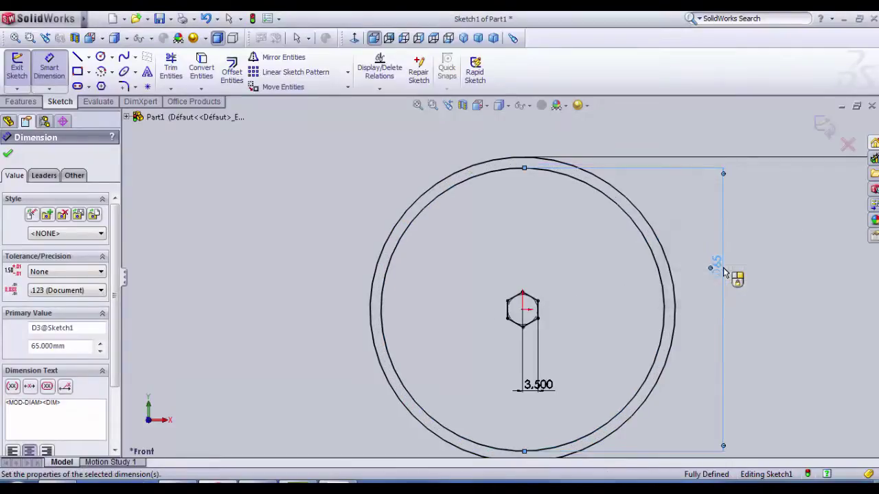
{"action": "scroll", "coordinate": [687, 309], "scroll_direction": "up", "scroll_amount": 2}
{"action": "scroll", "coordinate": [604, 350], "scroll_direction": "down", "scroll_amount": 2}
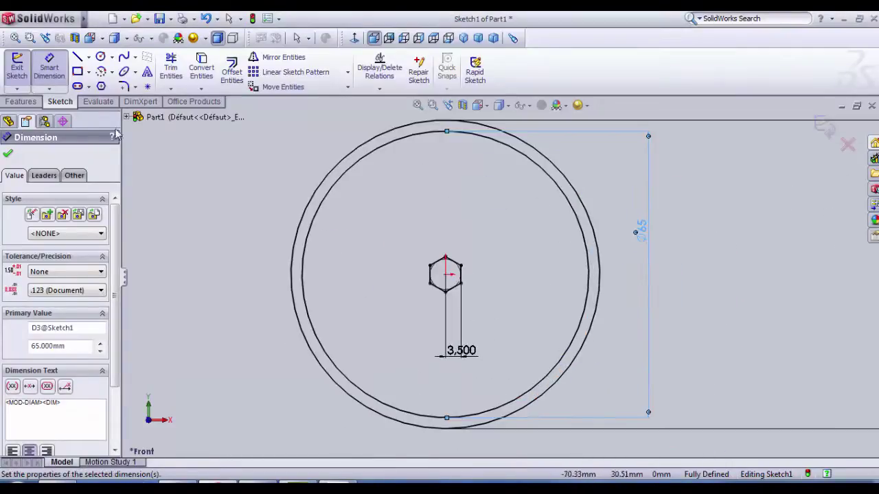
{"action": "left_click", "coordinate": [29, 76]}
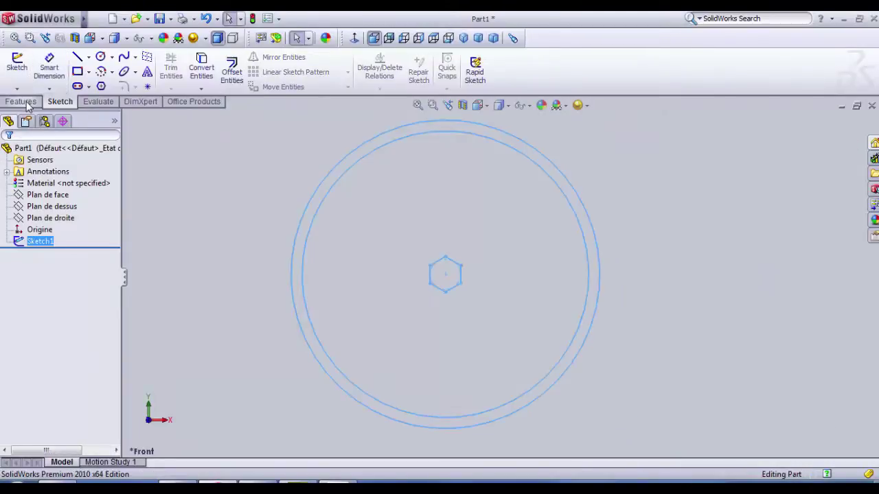
- Extrude the region inside the 65 mm circle 3 mm into a disc with a hexagonal hole
{"action": "left_click", "coordinate": [26, 103]}
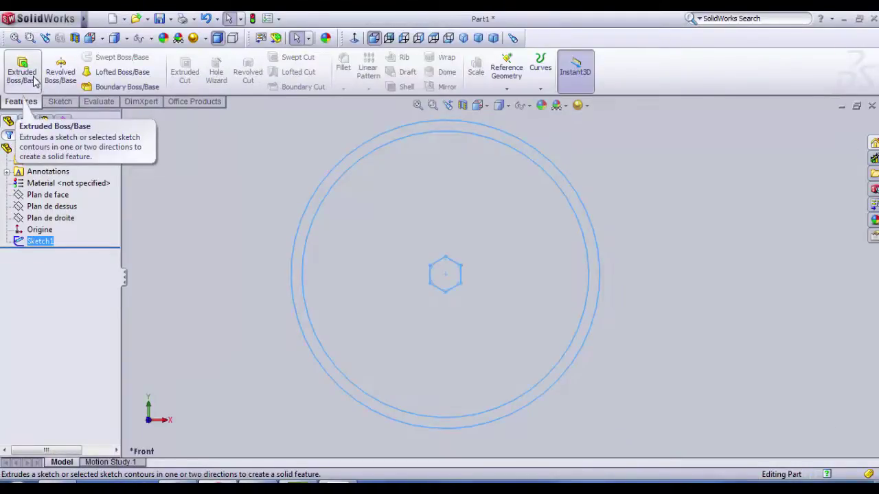
{"action": "left_click", "coordinate": [33, 81]}
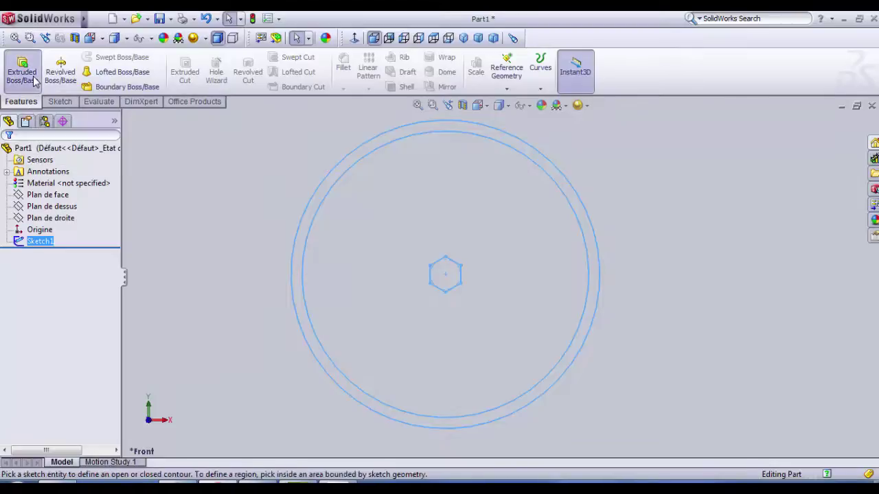
{"action": "left_click", "coordinate": [565, 268]}
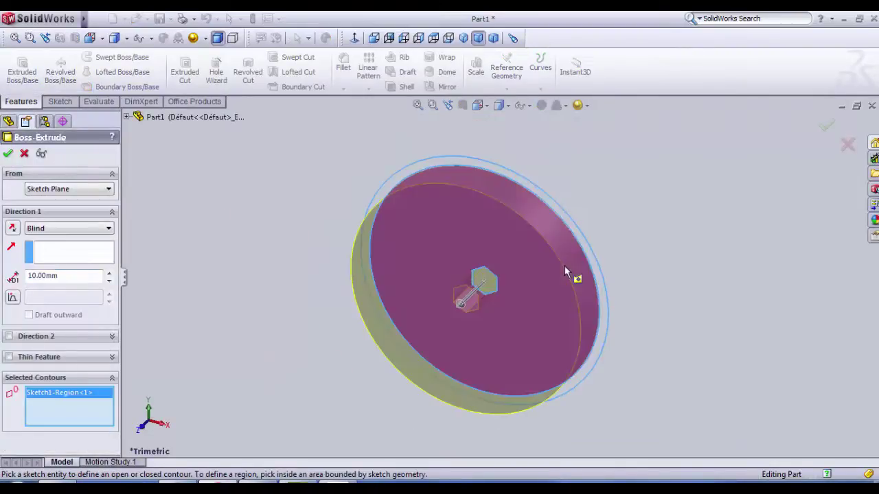
{"action": "left_click_drag", "start_coordinate": [63, 275], "coordinate": [25, 274]}
{"action": "key", "text": "Return"}
{"action": "middle_click_drag", "start_coordinate": [302, 291], "coordinate": [270, 277]}
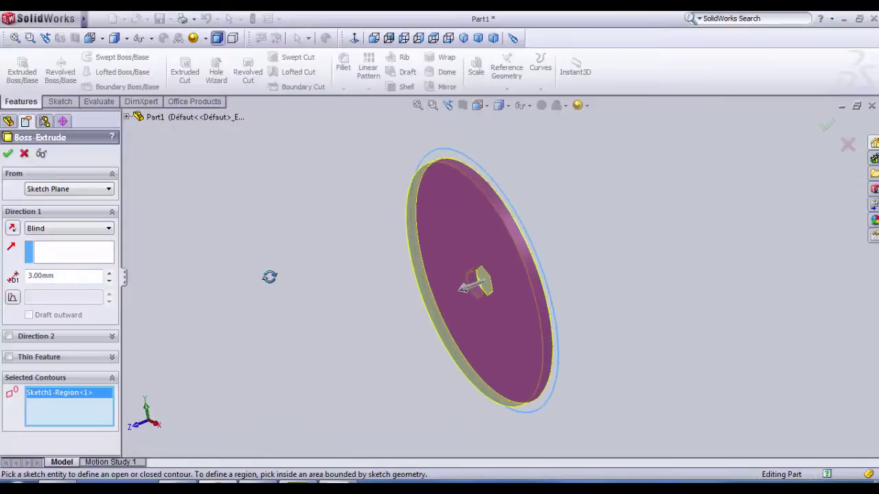
{"action": "scroll", "coordinate": [562, 218], "scroll_direction": "down", "scroll_amount": 2}
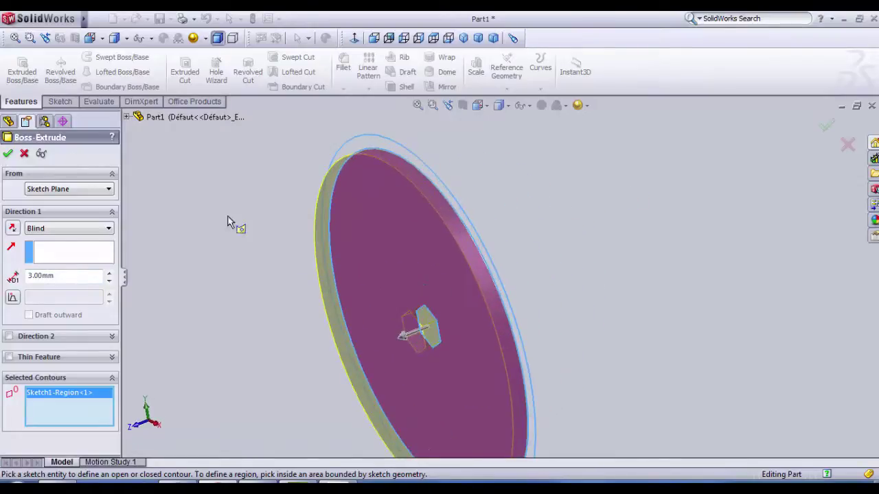
{"action": "key", "text": "ctrl+7"}
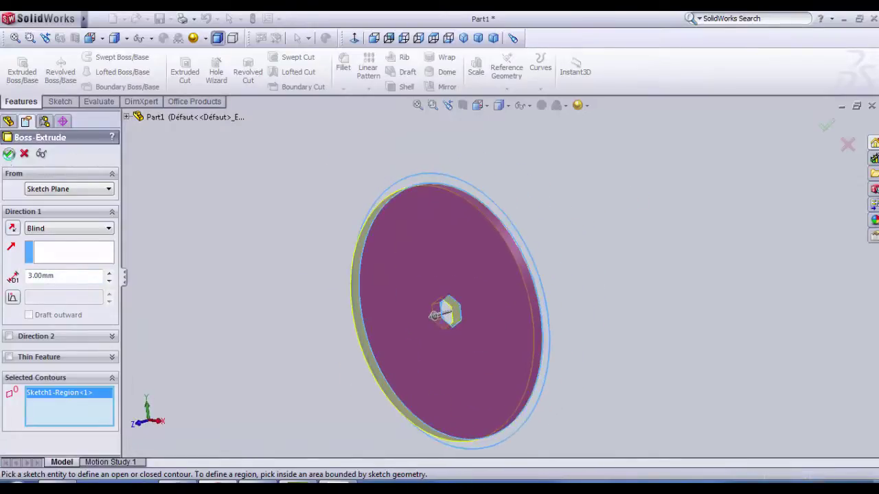
{"action": "key", "text": "Return"}
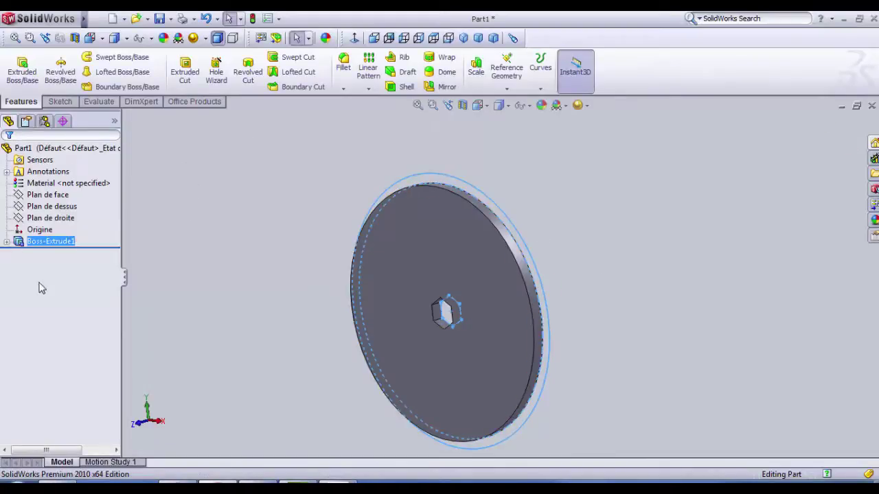
{"action": "left_click", "coordinate": [7, 242]}
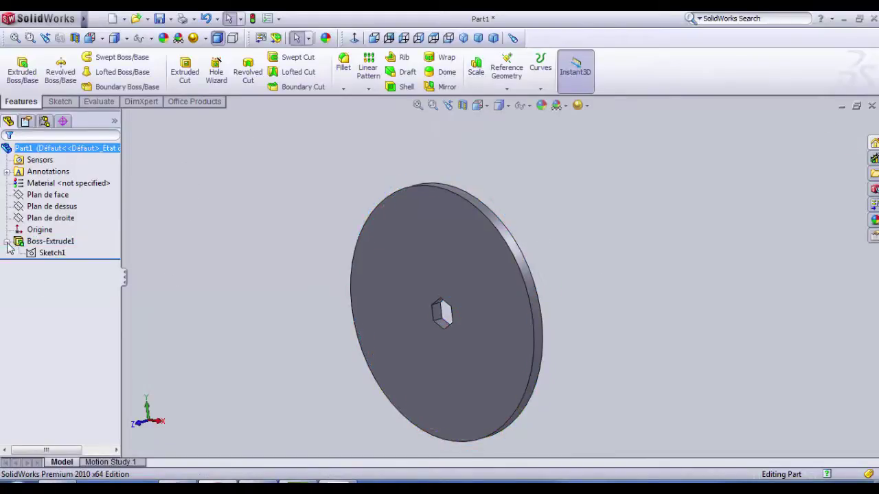
- Extrude the ring between Sketch1's two circles 11 mm to form a raised rim
{"action": "left_click", "coordinate": [55, 254]}
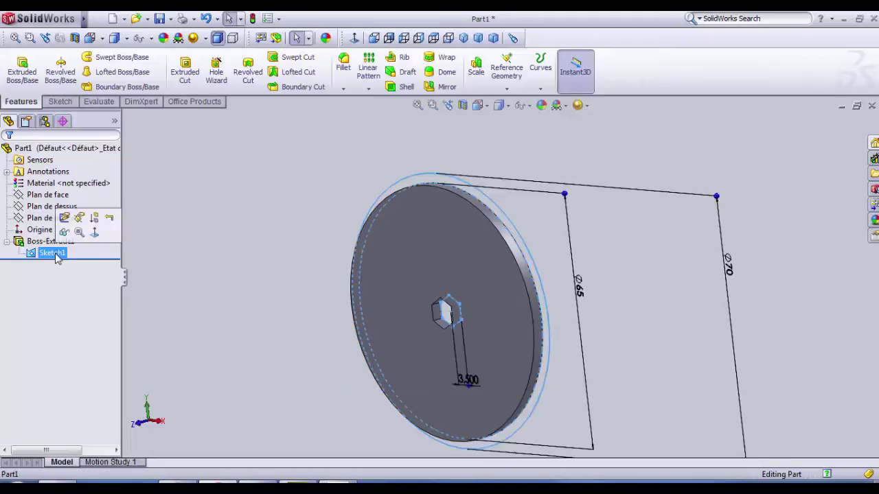
{"action": "left_click", "coordinate": [22, 68]}
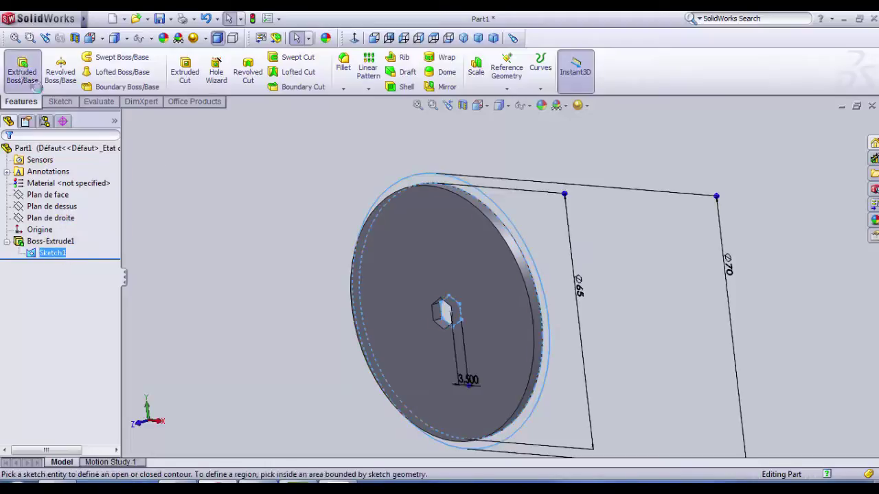
{"action": "left_click", "coordinate": [477, 197]}
{"action": "mouse_move", "coordinate": [478, 197]}
{"action": "middle_mouse_down"}
{"action": "mouse_move", "coordinate": [490, 192]}
{"action": "mouse_move", "coordinate": [498, 153]}
{"action": "mouse_move", "coordinate": [481, 206]}
{"action": "middle_mouse_up"}
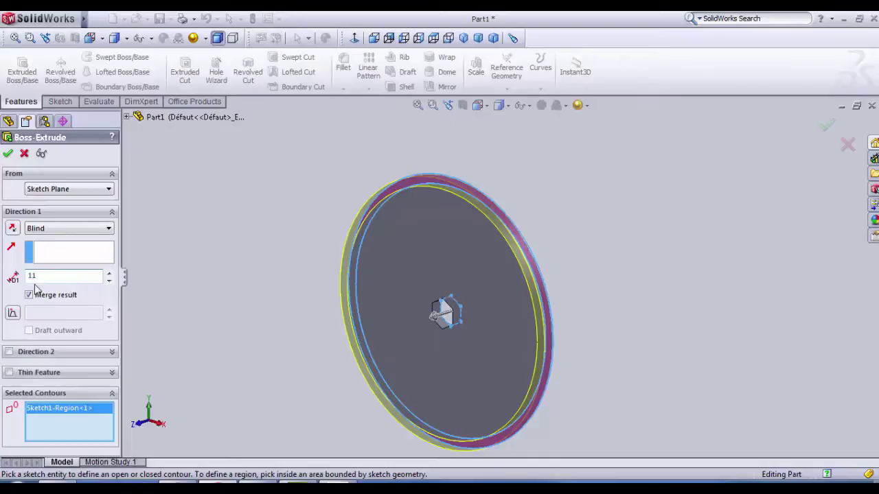
{"action": "key", "text": "Return"}
{"action": "middle_click_drag", "start_coordinate": [221, 328], "coordinate": [163, 222]}
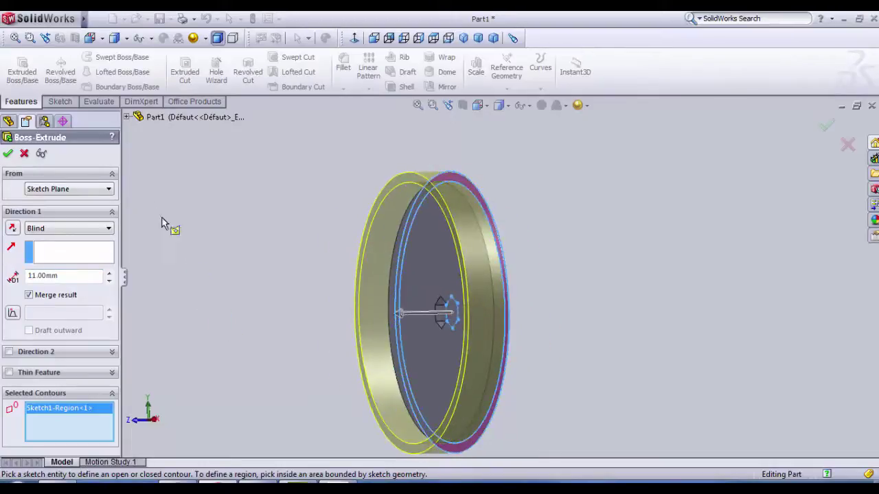
{"action": "left_click", "coordinate": [8, 153]}
{"action": "middle_click_drag", "start_coordinate": [273, 269], "coordinate": [423, 327]}
{"action": "scroll", "coordinate": [476, 377], "scroll_direction": "up", "scroll_amount": 3}
{"action": "scroll", "coordinate": [423, 327], "scroll_direction": "down", "scroll_amount": 3}
{"action": "middle_click_drag", "start_coordinate": [493, 394], "coordinate": [533, 342]}
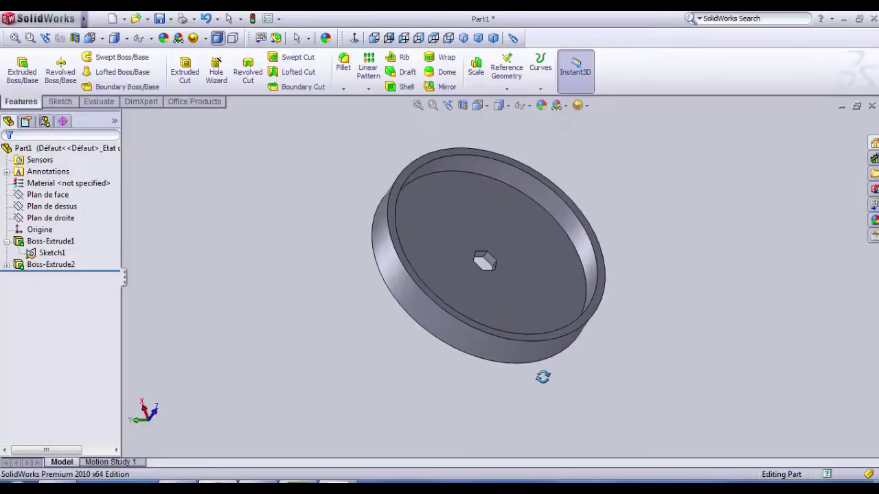
{"action": "left_click_drag", "start_coordinate": [542, 377], "coordinate": [749, 313]}
{"action": "key", "text": "Escape"}
{"action": "key", "text": "f"}
{"action": "key", "text": "z"}
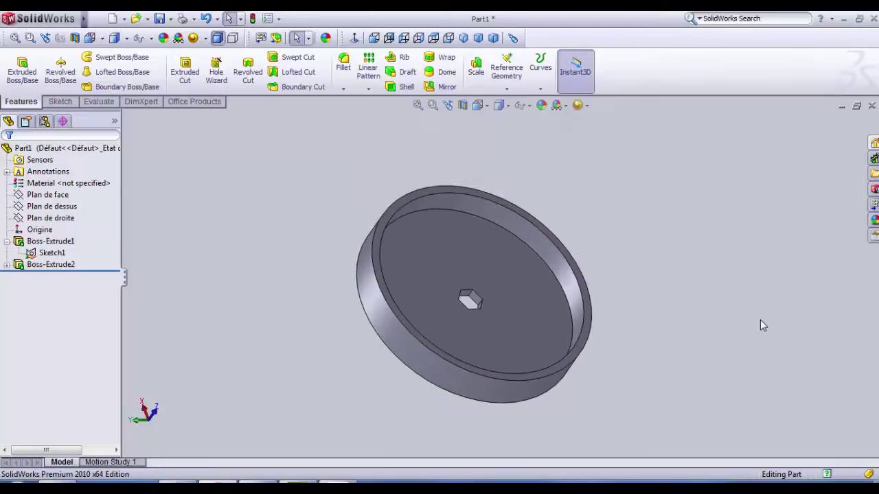
{"action": "left_click_drag", "start_coordinate": [695, 362], "coordinate": [618, 238]}
{"action": "key", "text": "Escape"}
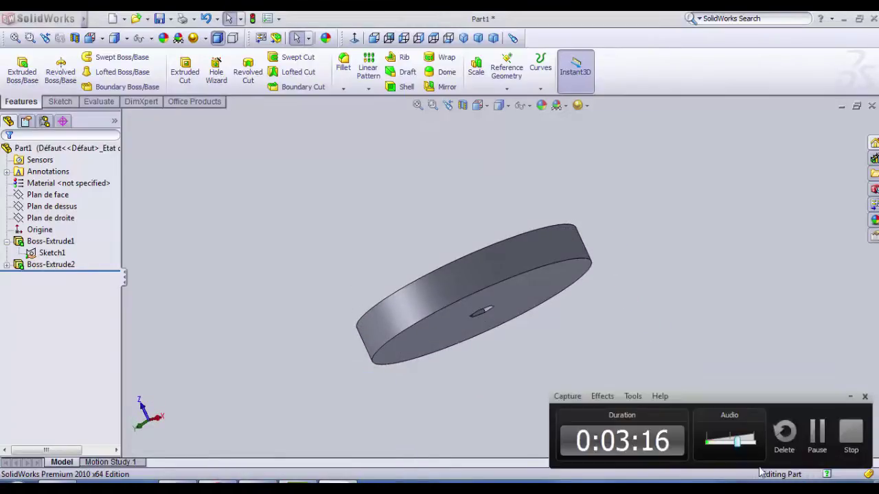
{"action": "left_click", "coordinate": [815, 429]}
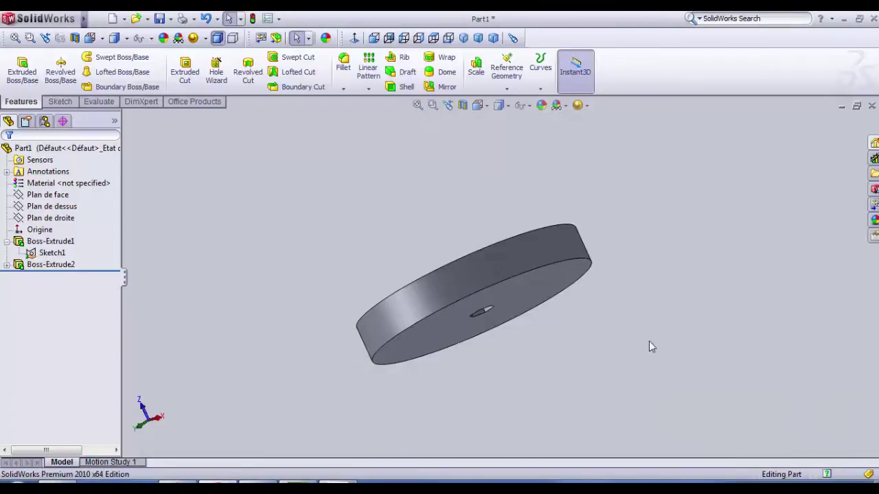
{"action": "middle_click_drag", "start_coordinate": [644, 330], "coordinate": [555, 320]}
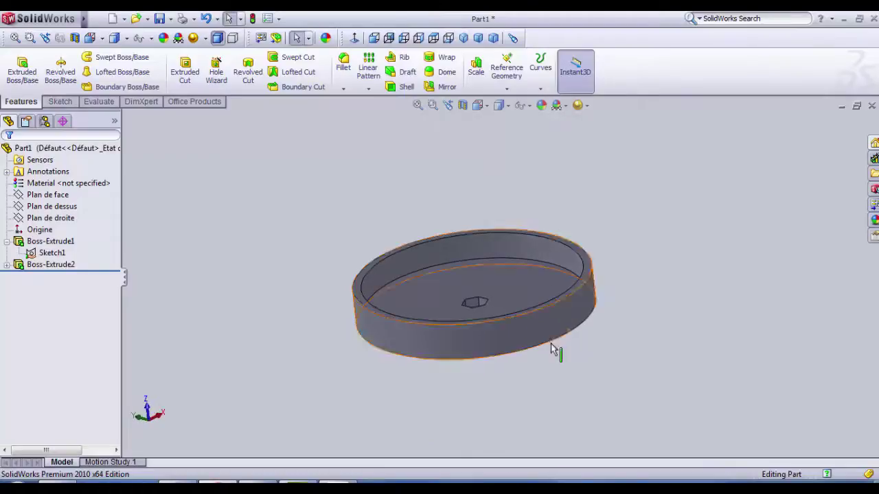
{"action": "middle_click_drag", "start_coordinate": [540, 390], "coordinate": [467, 282]}
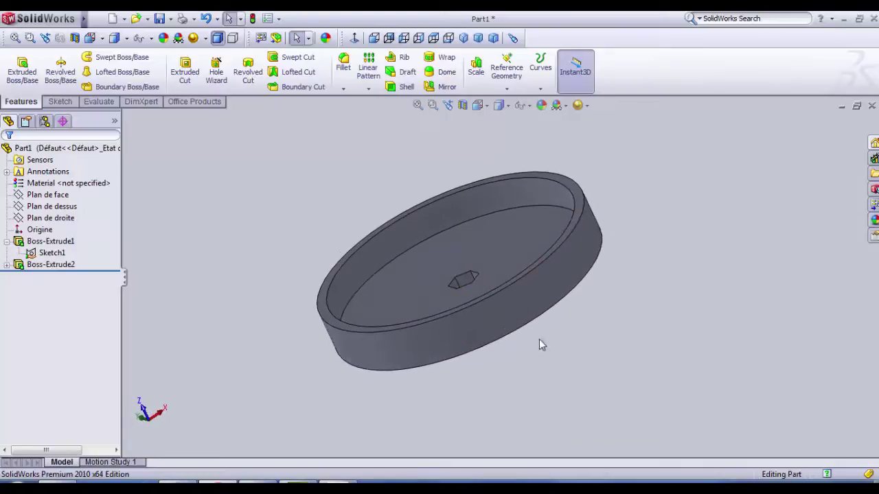
{"action": "middle_click_drag", "start_coordinate": [553, 342], "coordinate": [569, 314]}
{"action": "key", "text": "Escape"}
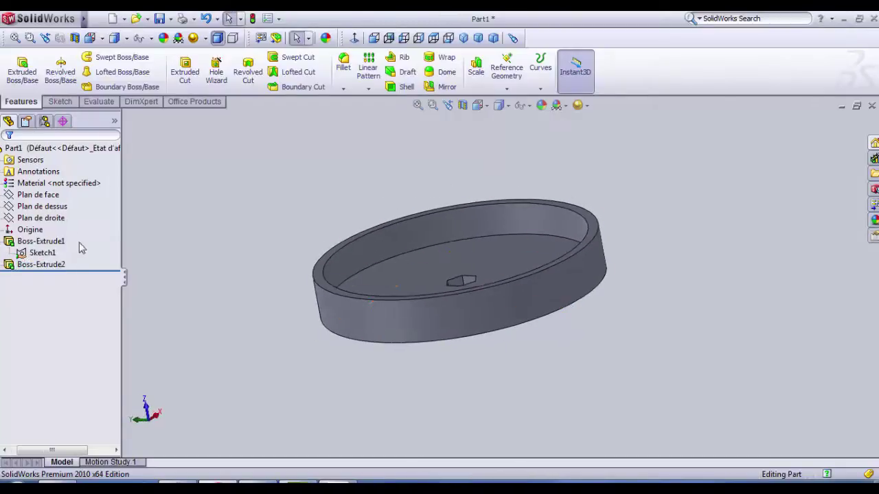
- Create a reference plane offset 36 mm from Plan de dessus
{"action": "left_click", "coordinate": [69, 208]}
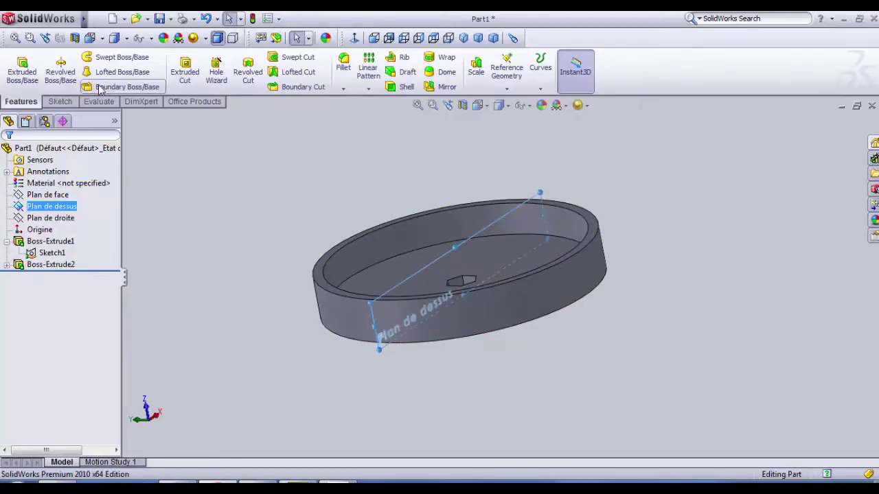
{"action": "left_click", "coordinate": [507, 77]}
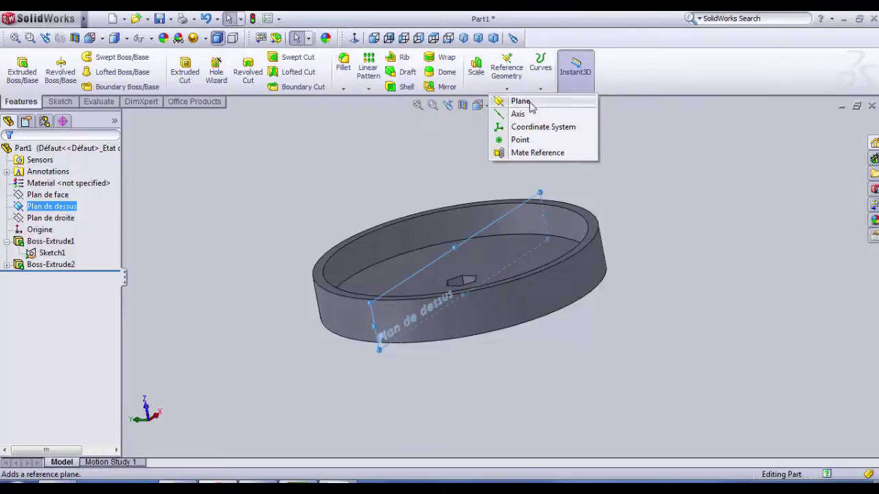
{"action": "left_click", "coordinate": [520, 102]}
{"action": "middle_click_drag", "start_coordinate": [520, 161], "coordinate": [570, 178]}
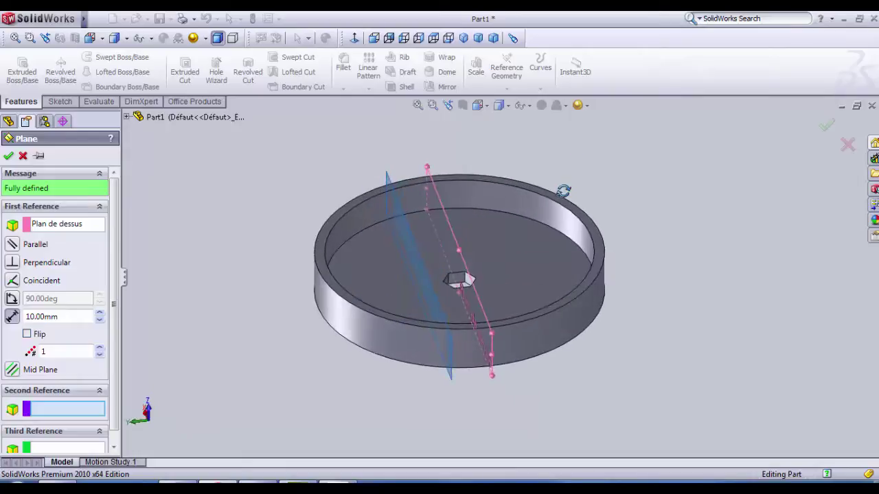
{"action": "left_click", "coordinate": [100, 313]}
{"action": "left_click", "coordinate": [100, 313]}
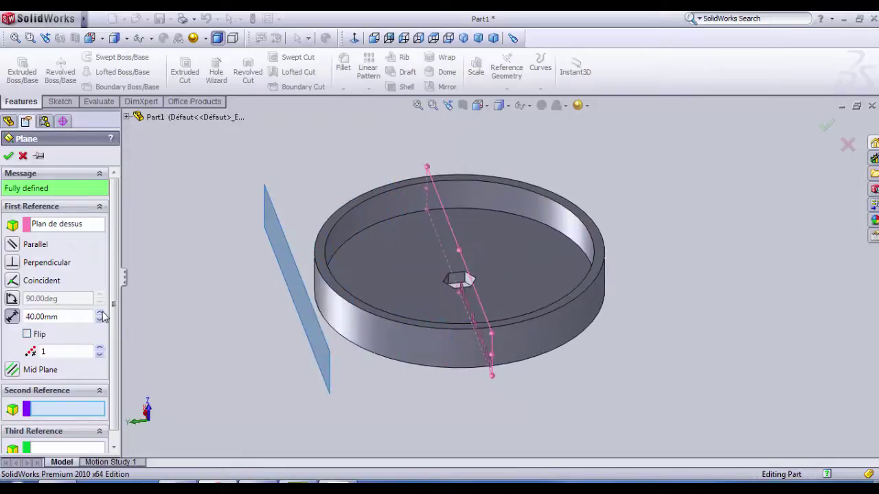
{"action": "middle_click_drag", "start_coordinate": [330, 388], "coordinate": [312, 323]}
{"action": "scroll", "coordinate": [312, 323], "scroll_direction": "down", "scroll_amount": 3}
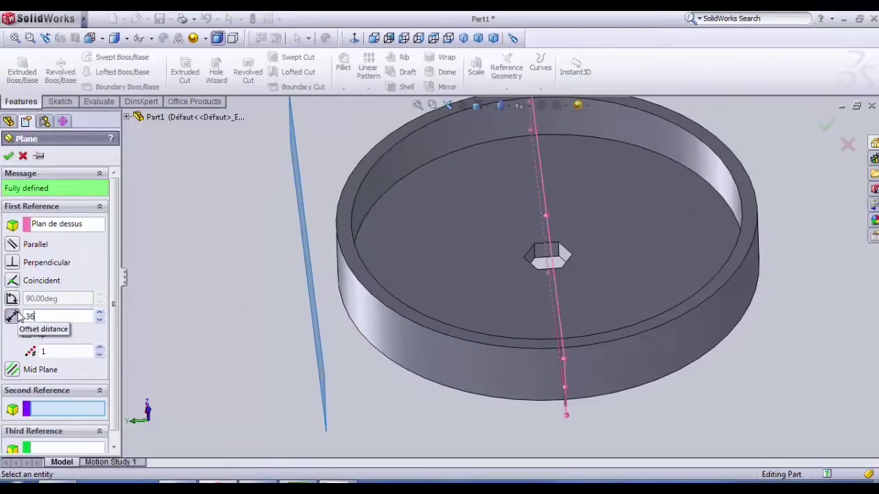
{"action": "key", "text": "Return"}
{"action": "middle_click_drag", "start_coordinate": [327, 342], "coordinate": [337, 302]}
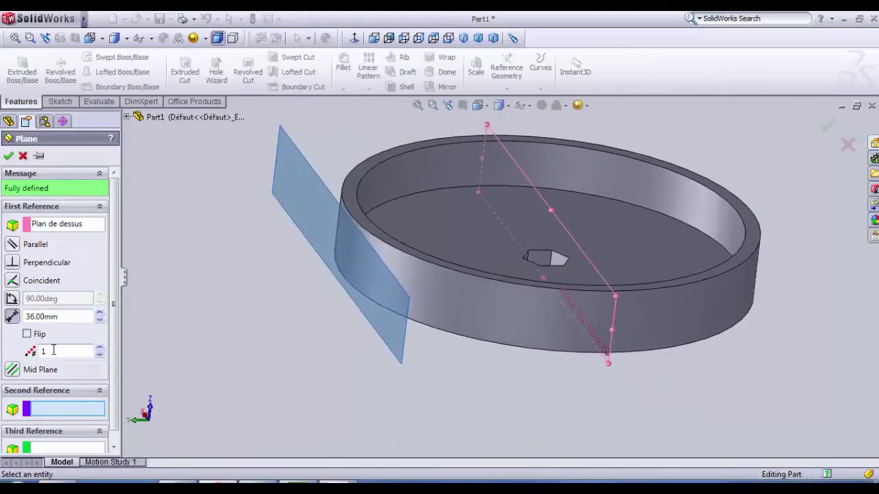
- Confirm Plane1 and start a new sketch on it
{"action": "left_click", "coordinate": [8, 157]}
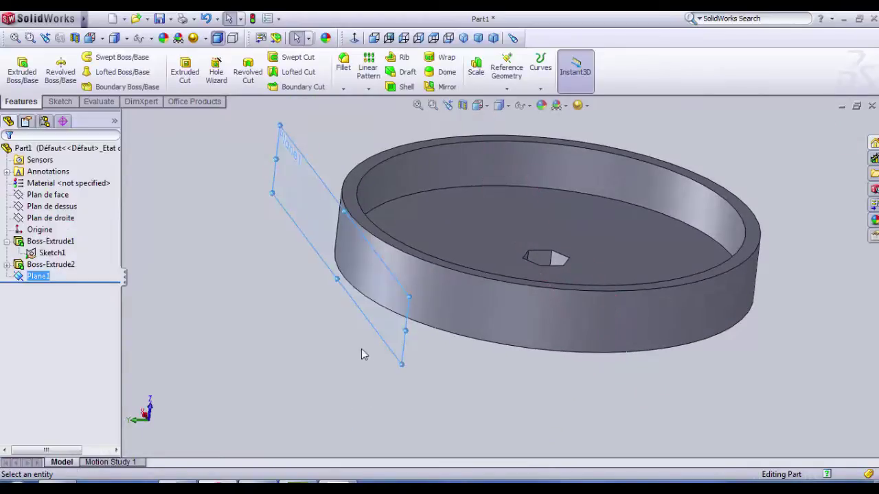
{"action": "right_click", "coordinate": [45, 282]}
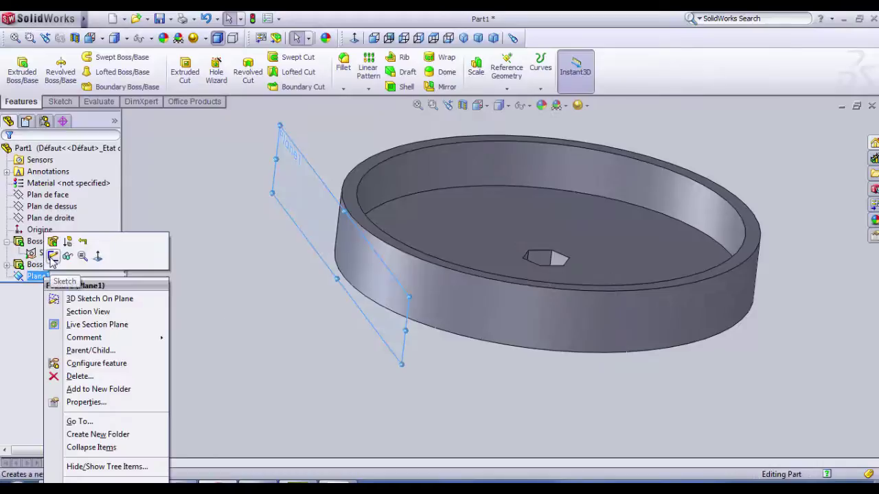
{"action": "left_click", "coordinate": [53, 257]}
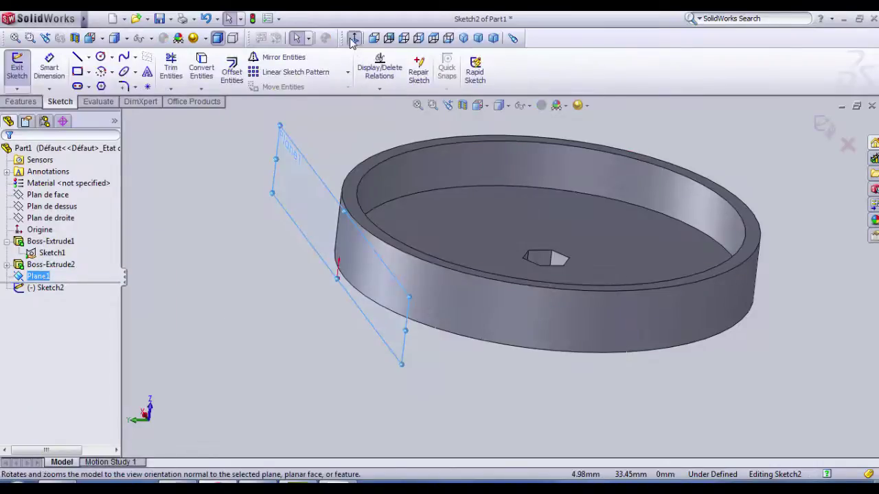
{"action": "scroll", "coordinate": [549, 302], "scroll_direction": "down", "scroll_amount": 3}
{"action": "scroll", "coordinate": [581, 291], "scroll_direction": "up", "scroll_amount": 1}
{"action": "scroll", "coordinate": [503, 249], "scroll_direction": "down", "scroll_amount": 1}
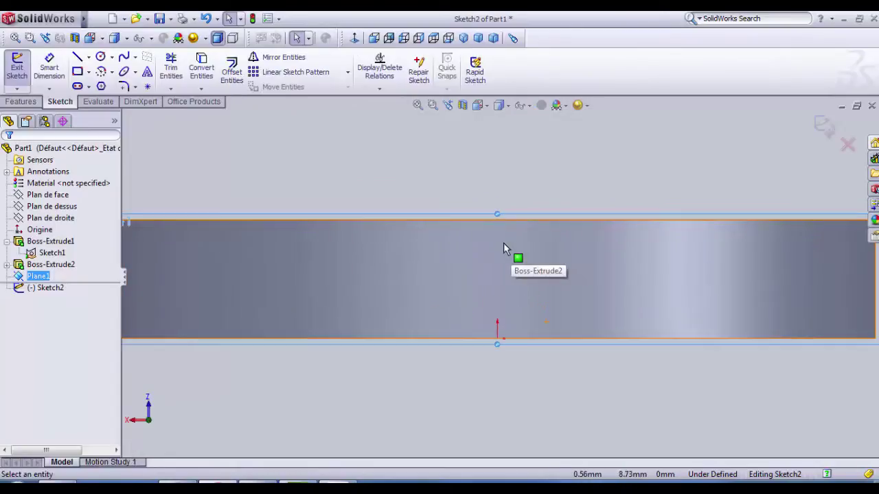
- Draw a vertical centerline rising from the part's bottom edge midpoint
{"action": "left_click", "coordinate": [88, 57]}
{"action": "left_click", "coordinate": [107, 84]}
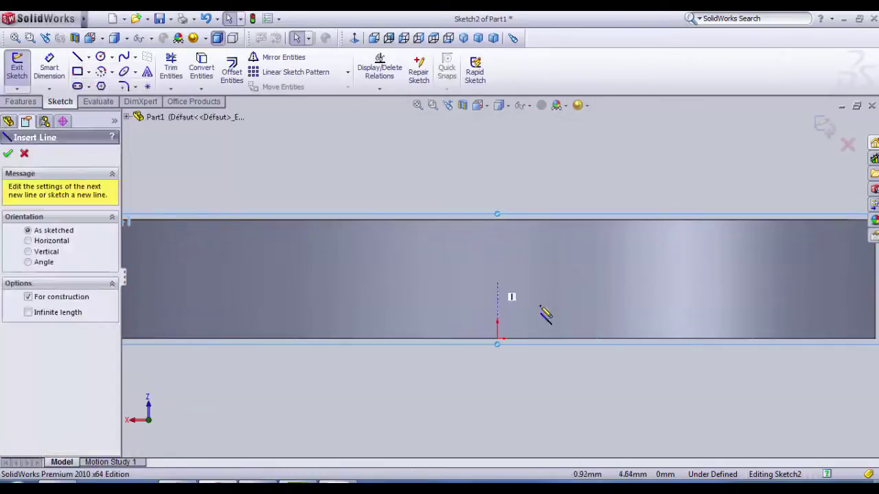
{"action": "left_click", "coordinate": [497, 339]}
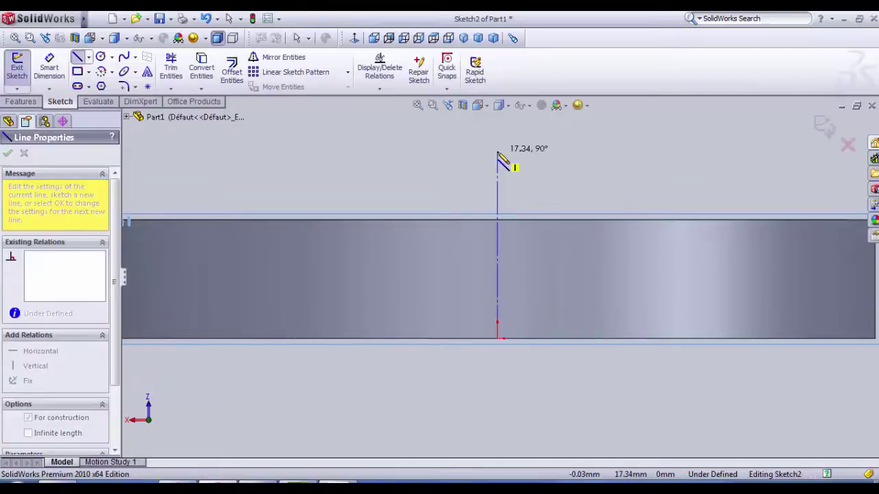
{"action": "left_click", "coordinate": [497, 151]}
{"action": "key", "text": "Escape"}
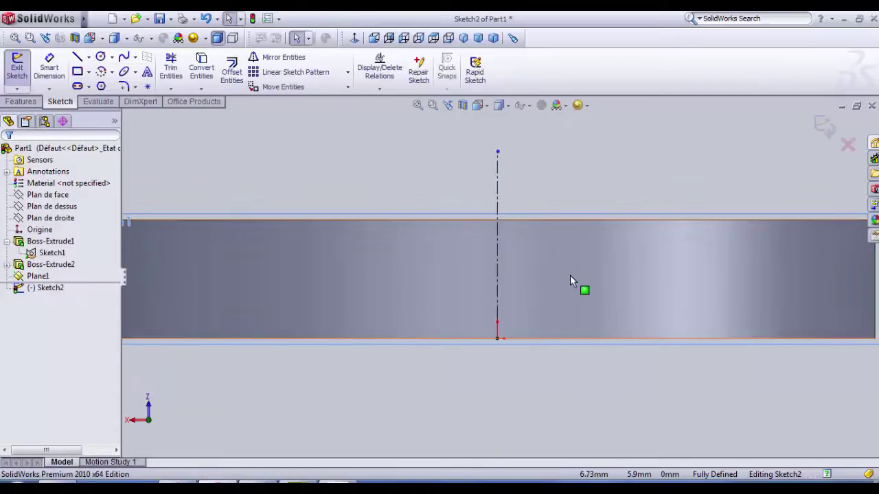
{"action": "scroll", "coordinate": [566, 274], "scroll_direction": "down", "scroll_amount": 1}
{"action": "scroll", "coordinate": [528, 275], "scroll_direction": "up", "scroll_amount": 2}
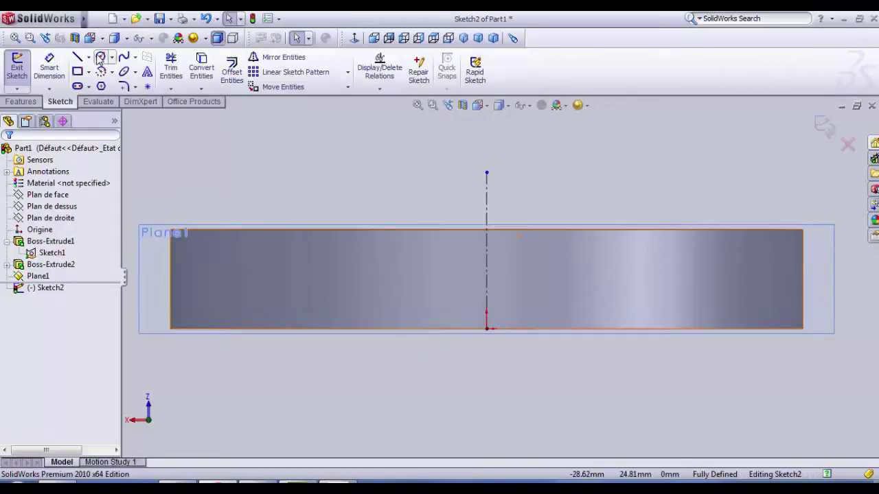
{"action": "scroll", "coordinate": [555, 196], "scroll_direction": "down", "scroll_amount": 1}
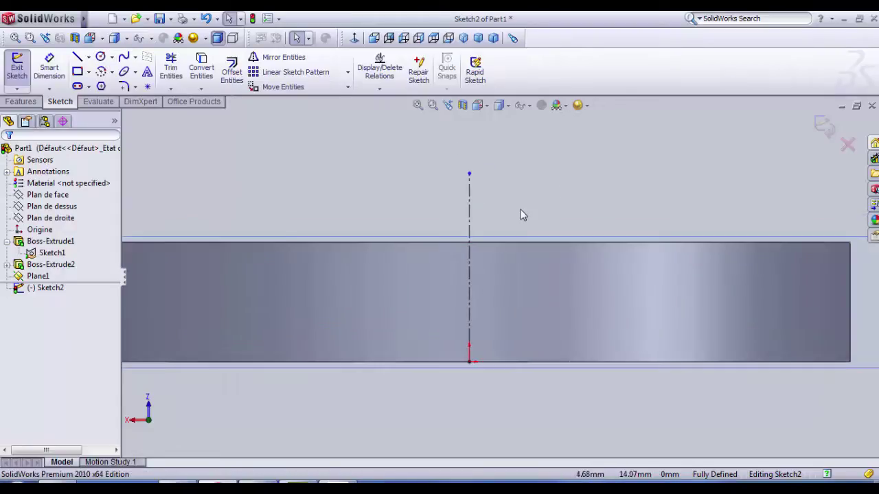
{"action": "scroll", "coordinate": [520, 215], "scroll_direction": "down", "scroll_amount": 1}
{"action": "scroll", "coordinate": [495, 226], "scroll_direction": "down", "scroll_amount": 1}
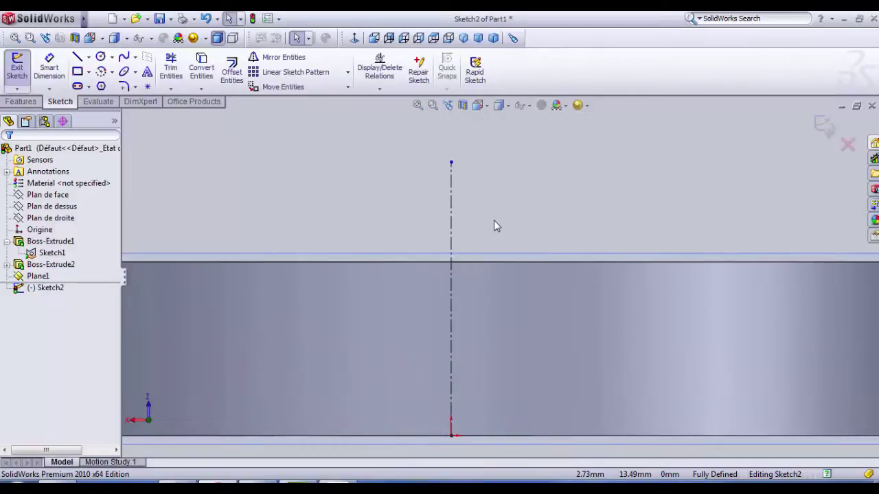
{"action": "scroll", "coordinate": [493, 220], "scroll_direction": "up", "scroll_amount": 3}
{"action": "scroll", "coordinate": [476, 340], "scroll_direction": "down", "scroll_amount": 2}
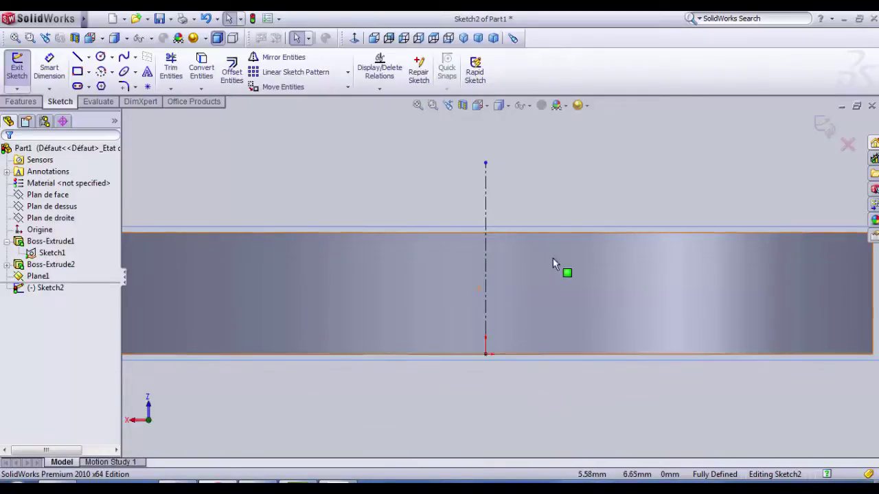
- Draw a circle with its centre to the right of the centerline
{"action": "left_click", "coordinate": [101, 58]}
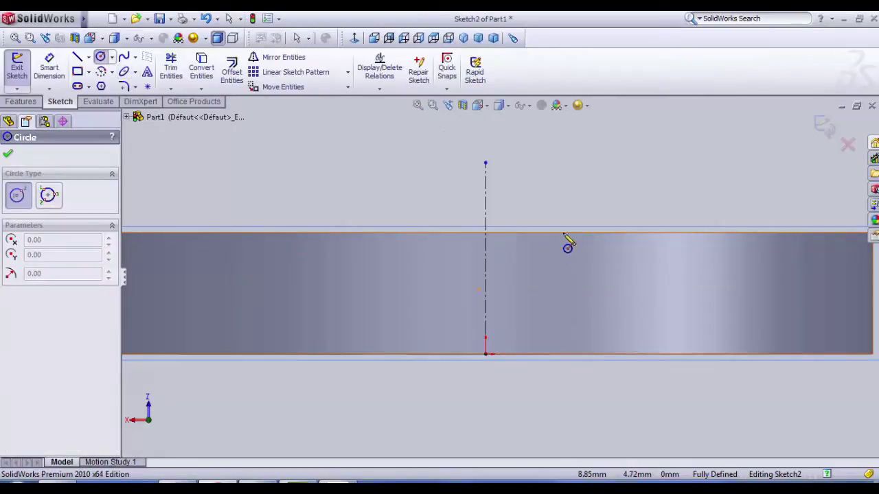
{"action": "scroll", "coordinate": [556, 268], "scroll_direction": "down", "scroll_amount": 2}
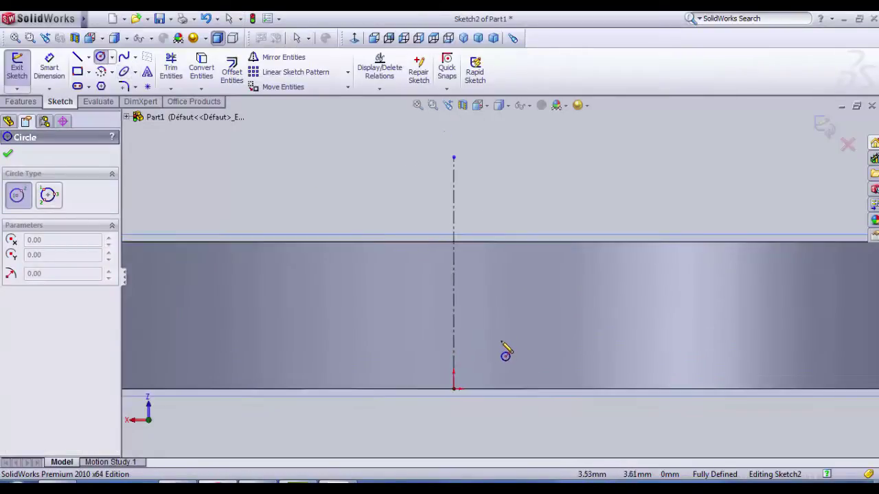
{"action": "left_click", "coordinate": [536, 318]}
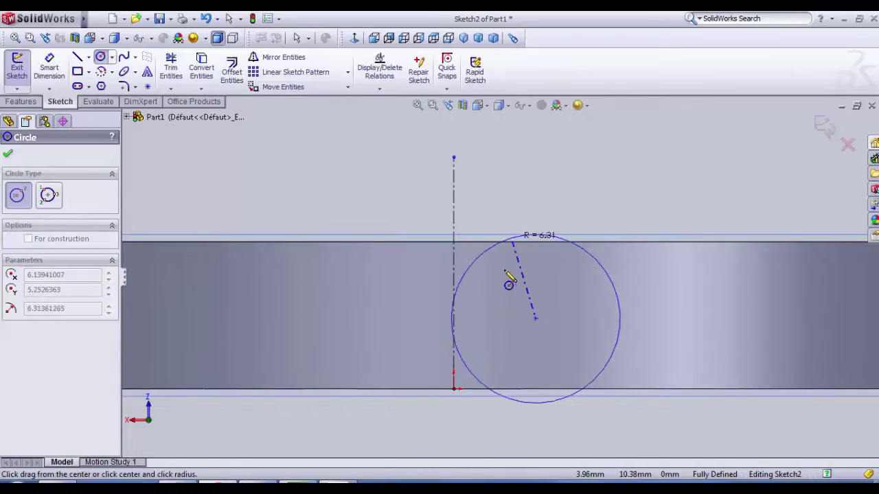
{"action": "left_click", "coordinate": [489, 228]}
- Dimension the circle to 15 mm diameter, its centre 8 mm from the centerline
{"action": "left_click", "coordinate": [49, 66]}
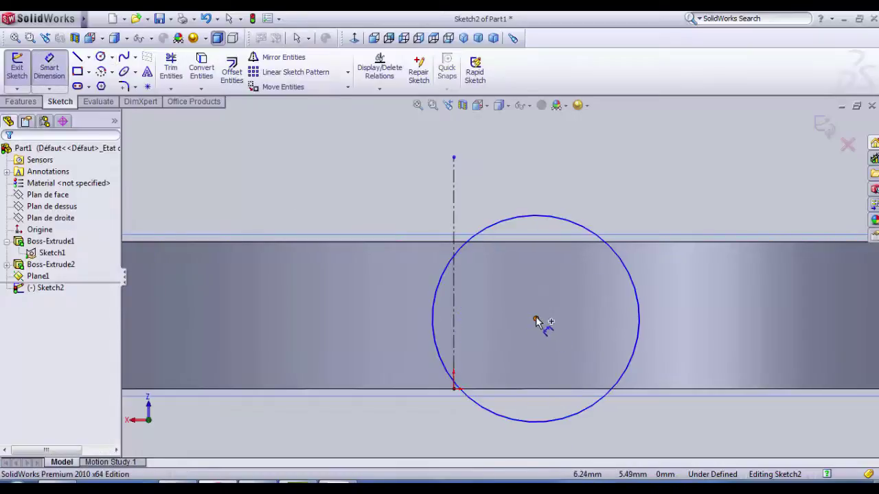
{"action": "left_click", "coordinate": [587, 237]}
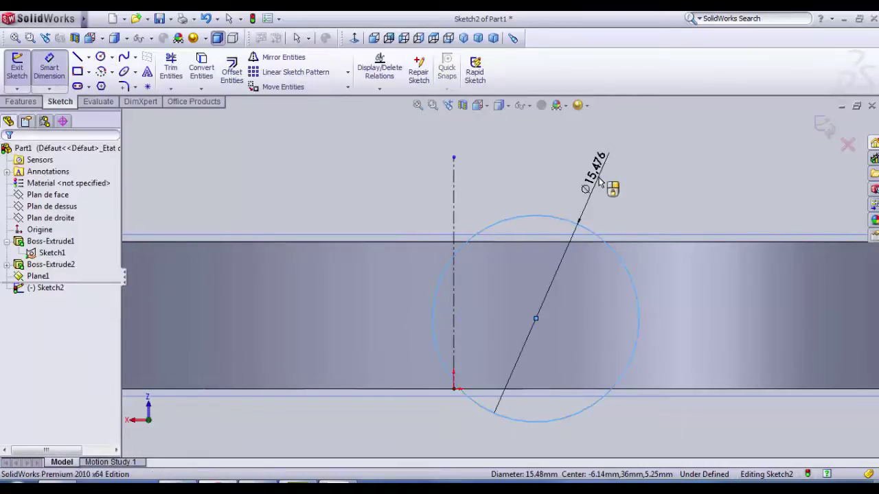
{"action": "left_click", "coordinate": [604, 181]}
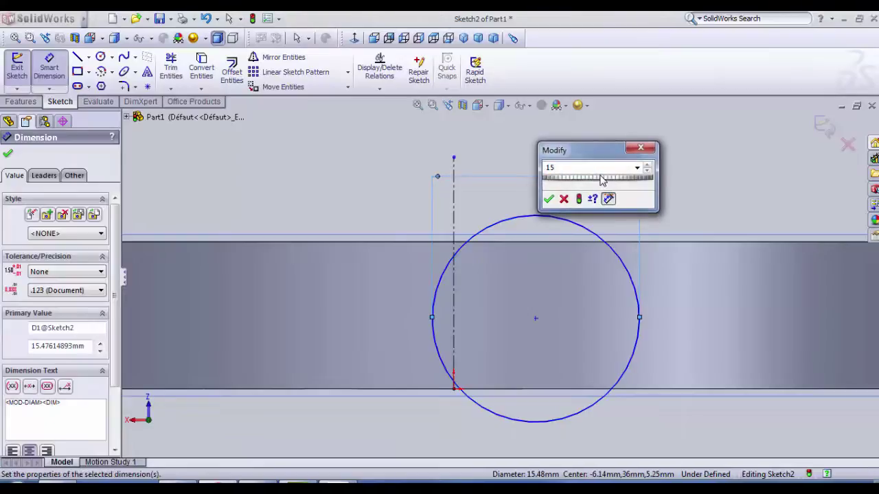
{"action": "key", "text": "Return"}
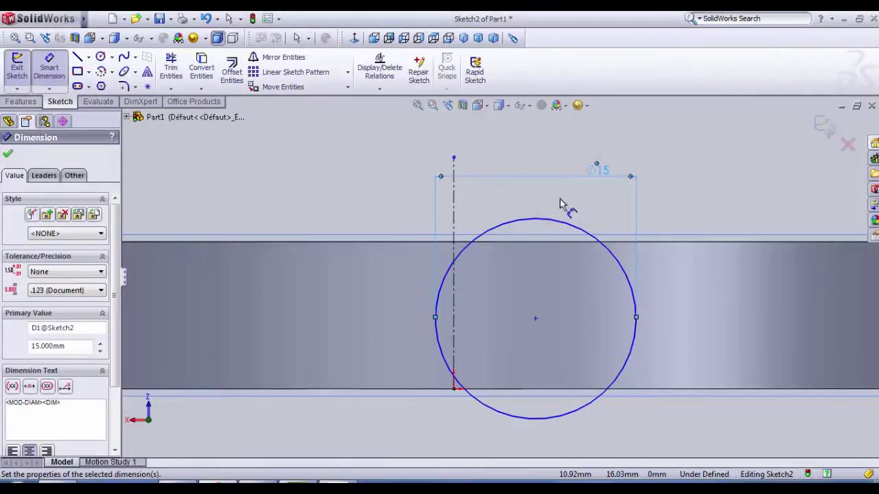
{"action": "left_click", "coordinate": [536, 319]}
{"action": "left_click", "coordinate": [456, 199]}
{"action": "left_click", "coordinate": [505, 165]}
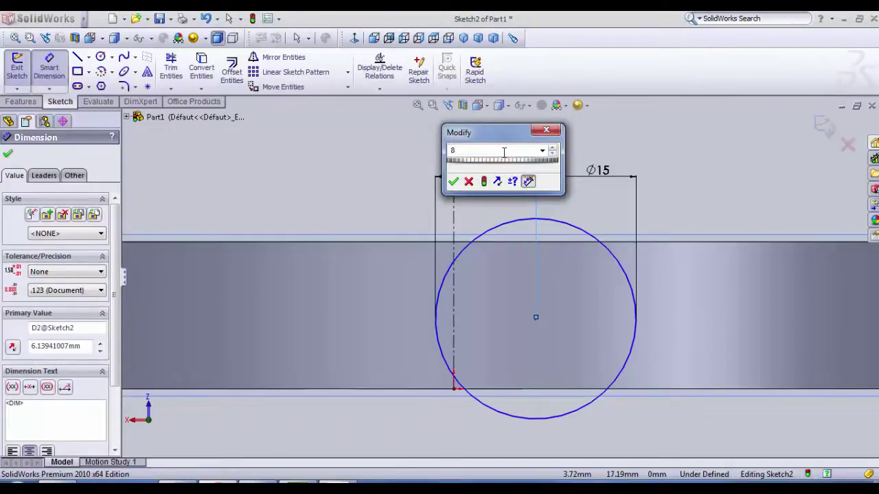
{"action": "left_click", "coordinate": [454, 182]}
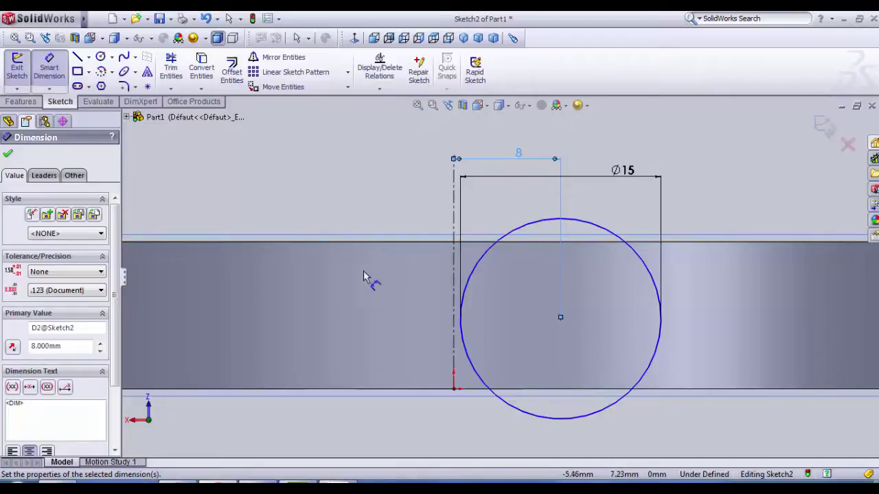
{"action": "left_click", "coordinate": [90, 58]}
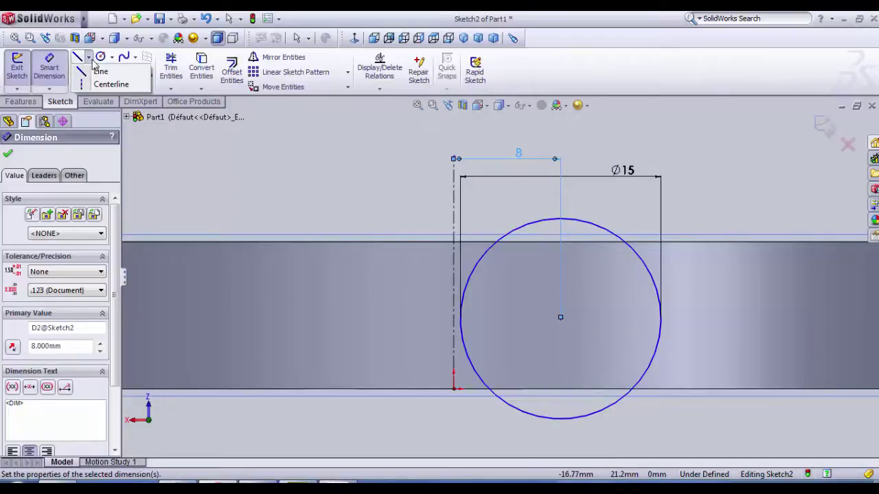
- Mirror the circle across the vertical centerline
{"action": "left_click", "coordinate": [274, 57]}
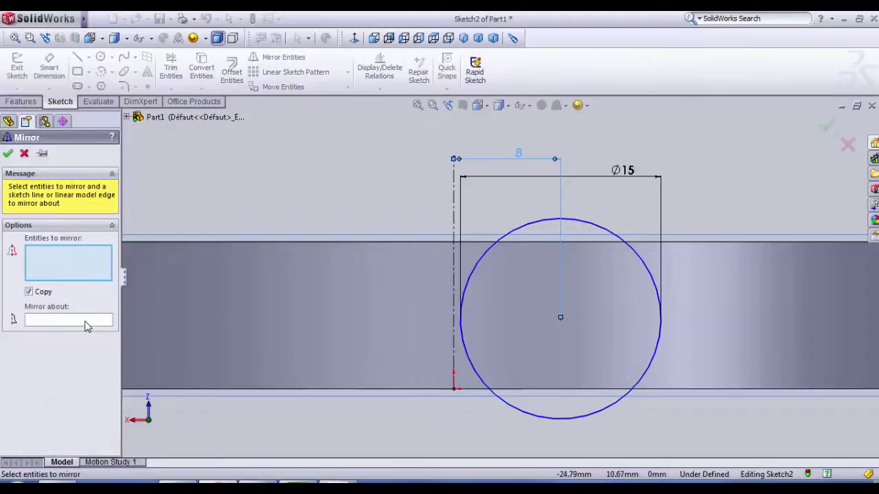
{"action": "left_click", "coordinate": [86, 321]}
{"action": "left_click", "coordinate": [454, 199]}
{"action": "left_click", "coordinate": [611, 234]}
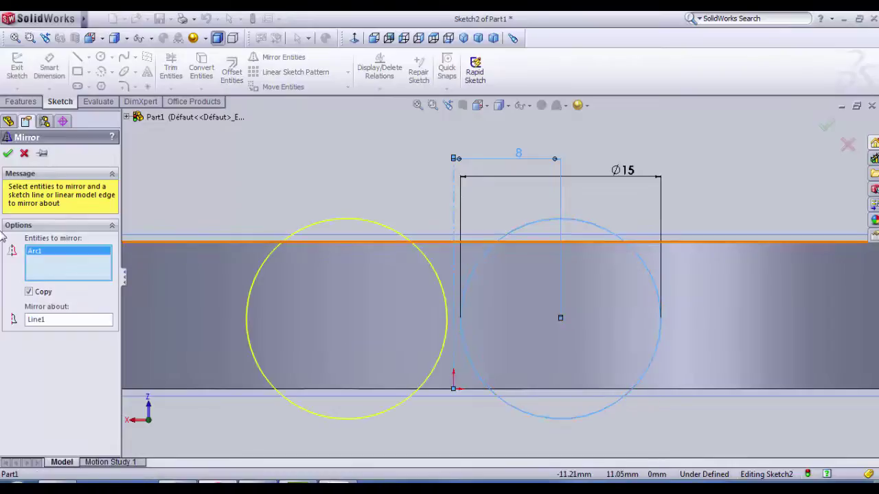
{"action": "left_click", "coordinate": [7, 154]}
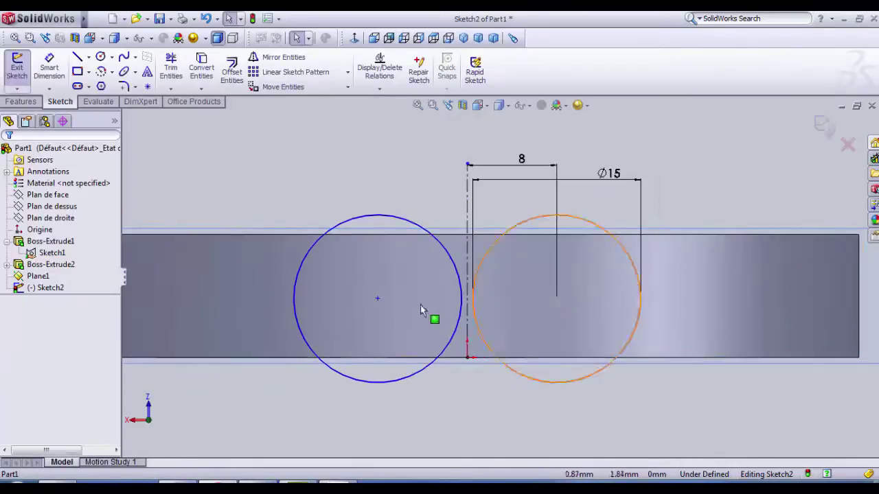
- Draw a line joining the left and right circle centres
{"action": "left_click", "coordinate": [89, 62]}
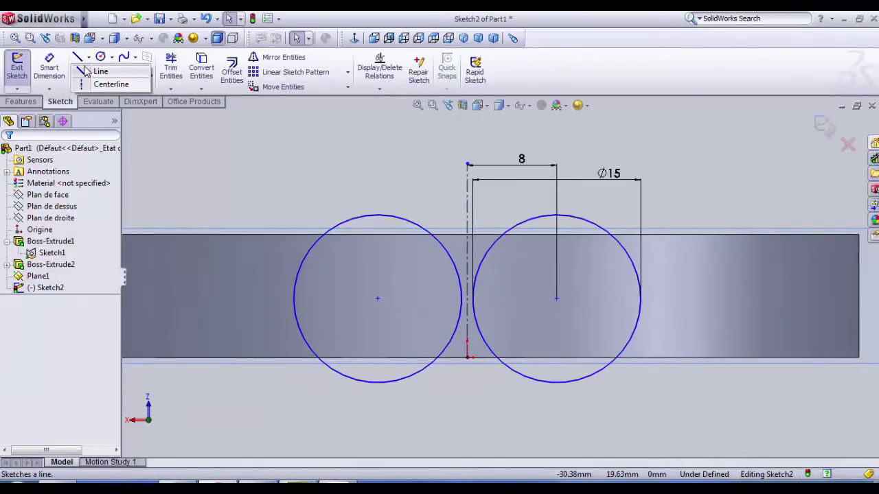
{"action": "left_click", "coordinate": [94, 68]}
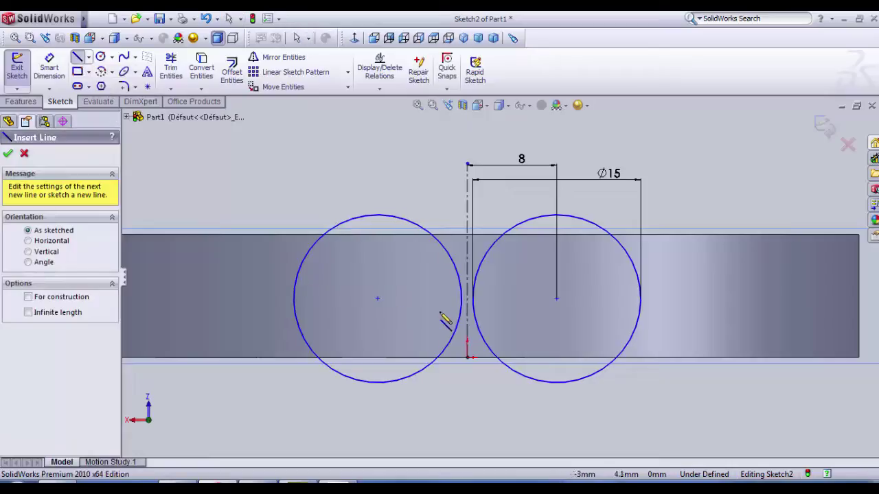
{"action": "left_click", "coordinate": [377, 299]}
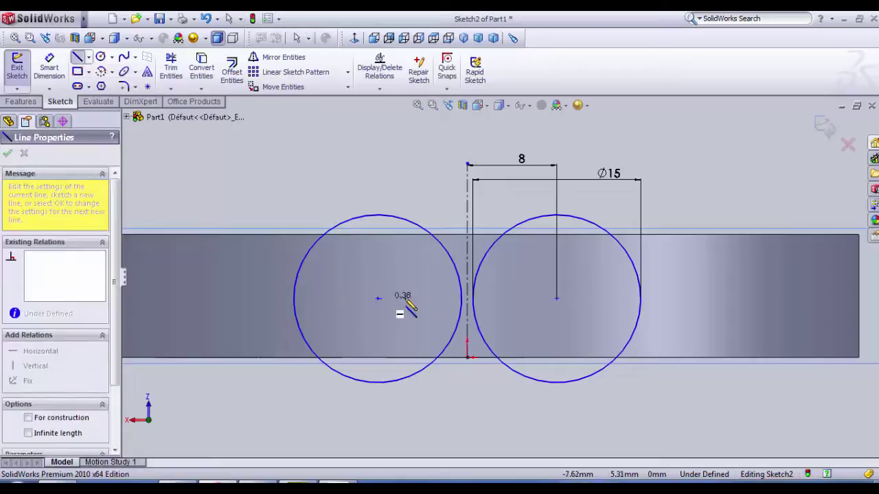
{"action": "left_click", "coordinate": [556, 299]}
{"action": "key", "text": "Escape"}
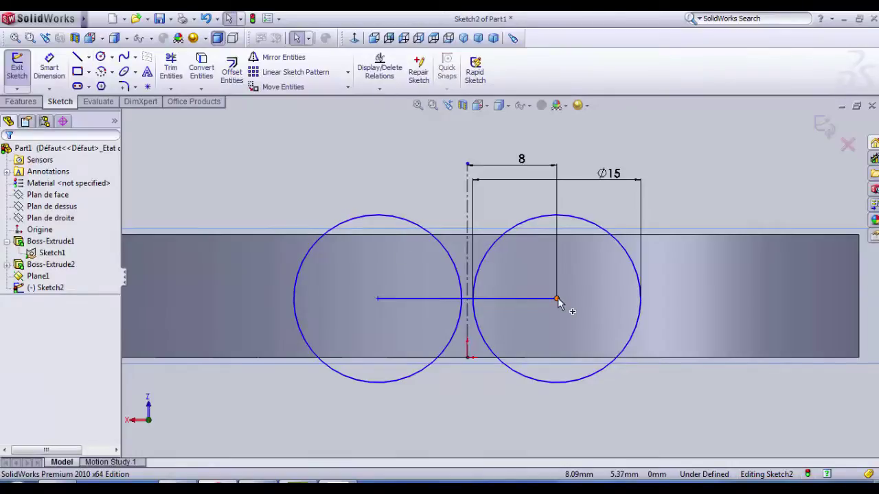
- Draw a horizontal line across the tops of both circles
{"action": "left_click", "coordinate": [78, 57]}
{"action": "scroll", "coordinate": [383, 225], "scroll_direction": "down", "scroll_amount": 2}
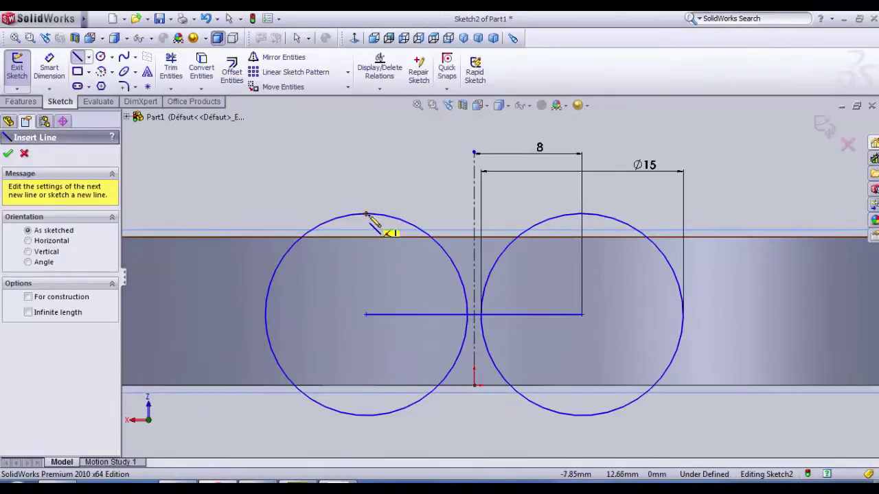
{"action": "left_click", "coordinate": [366, 215]}
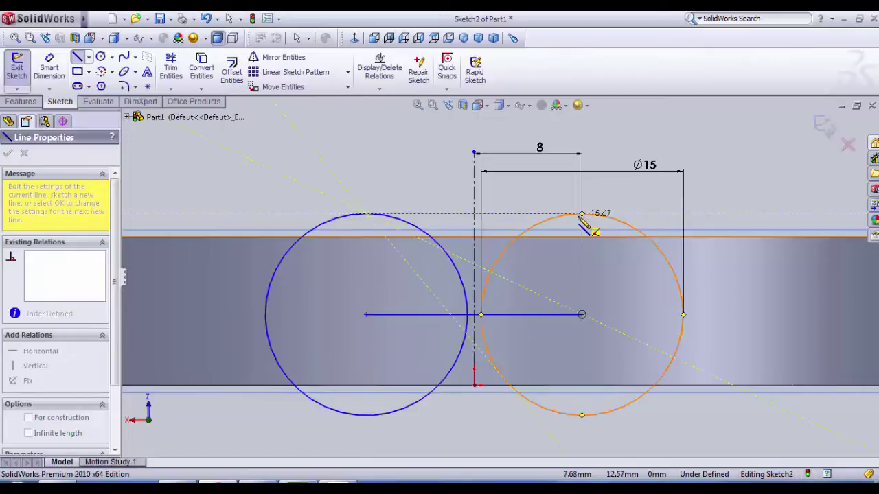
{"action": "left_click", "coordinate": [582, 214]}
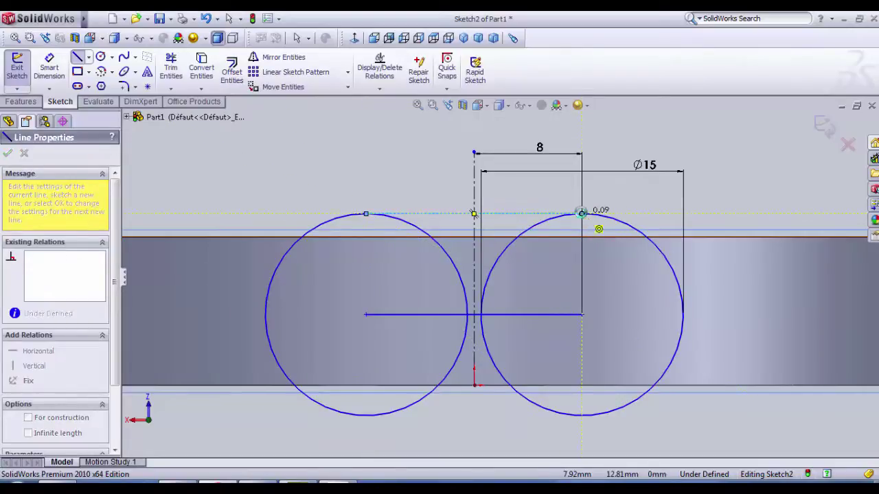
{"action": "key", "text": "Escape"}
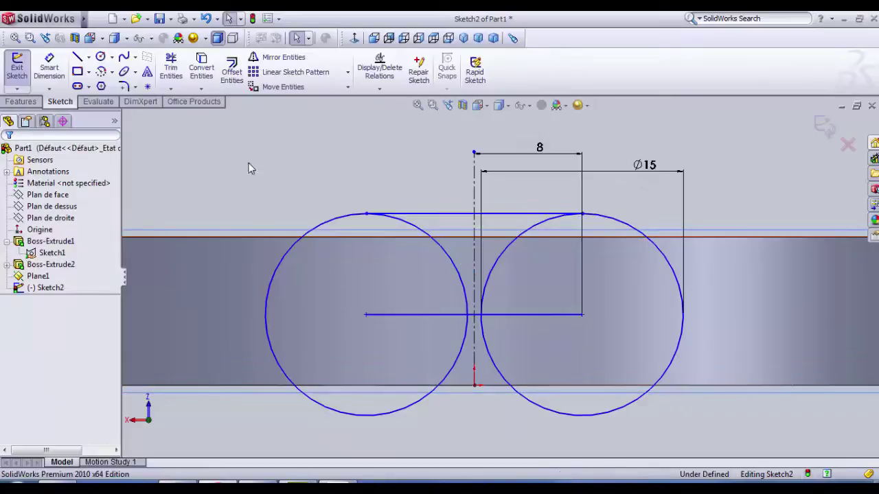
- Trim both circles' outer arcs and the bottom line outside them, leaving two concave arcs on a short base
{"action": "left_click", "coordinate": [171, 67]}
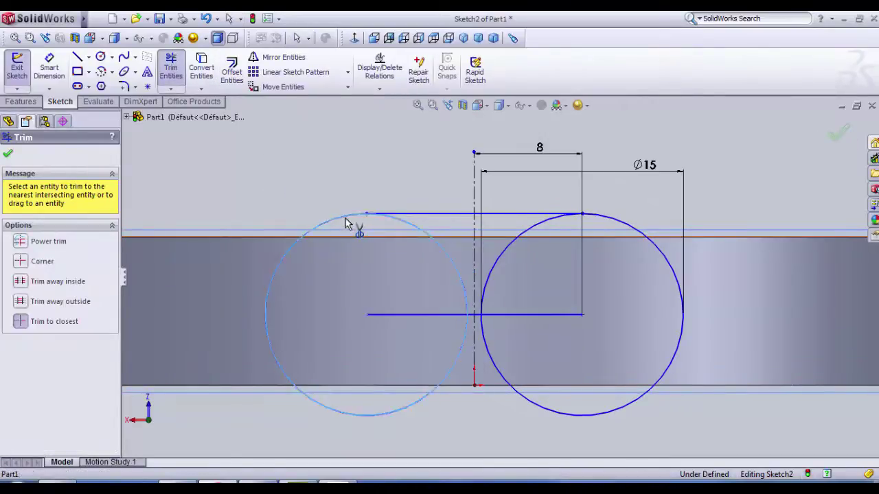
{"action": "left_click", "coordinate": [346, 219]}
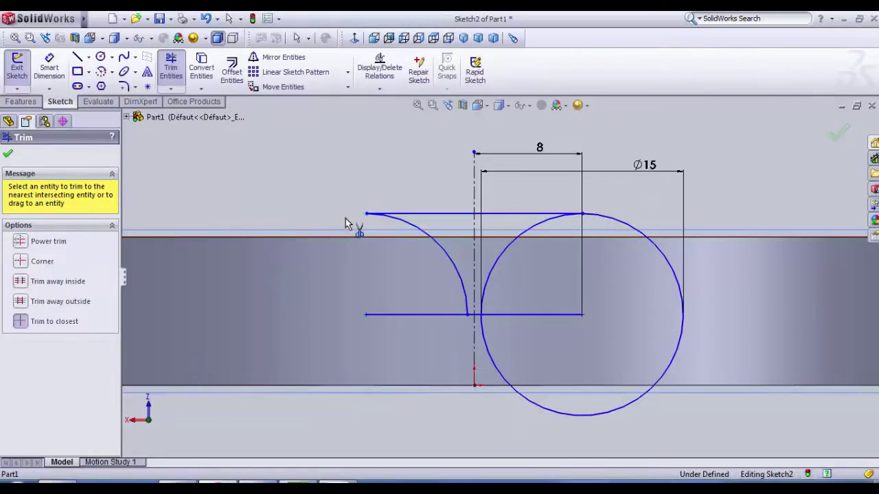
{"action": "left_click", "coordinate": [646, 243]}
{"action": "left_click", "coordinate": [555, 316]}
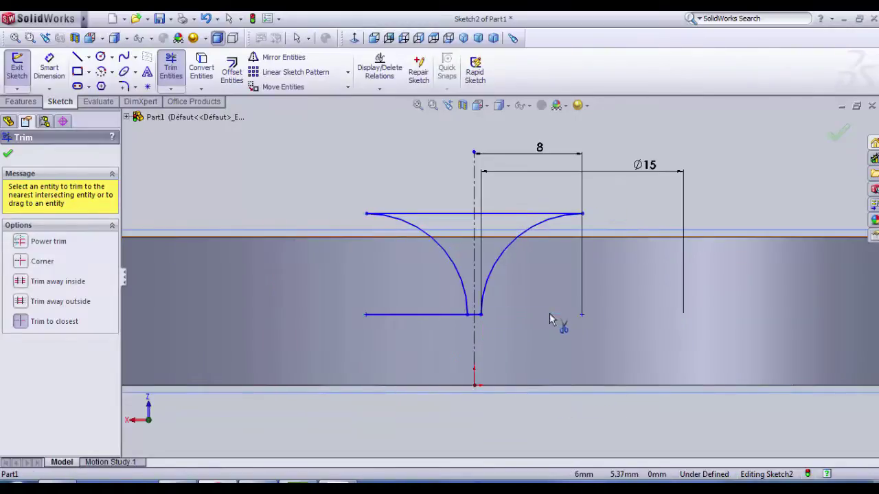
{"action": "left_click", "coordinate": [435, 315]}
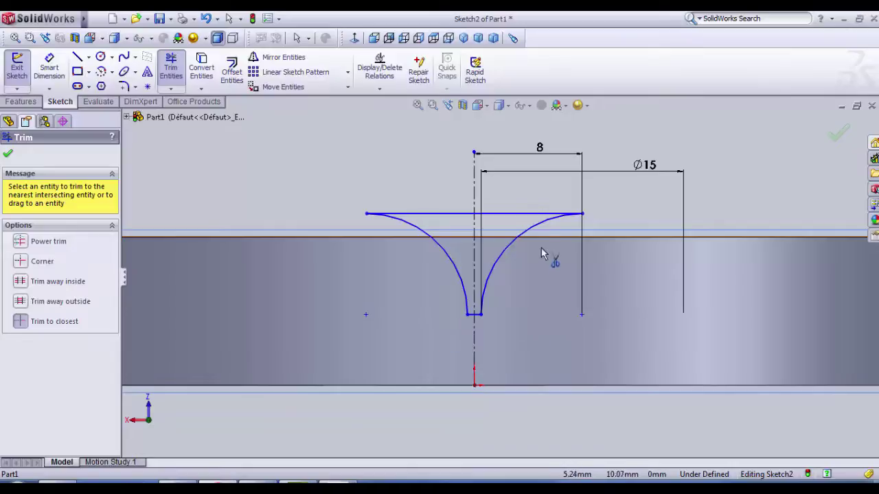
{"action": "left_click", "coordinate": [173, 65]}
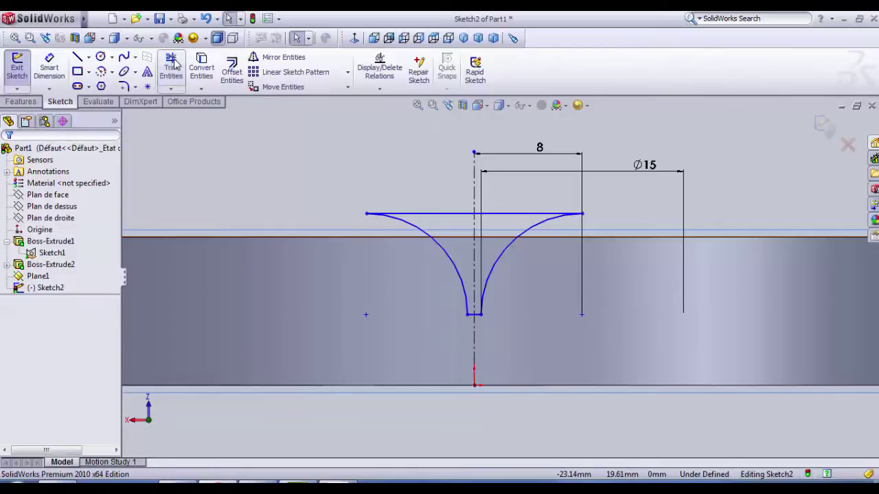
- Exit Sketch2 and orbit to a tilted view of the plane and profile
{"action": "left_click", "coordinate": [25, 72]}
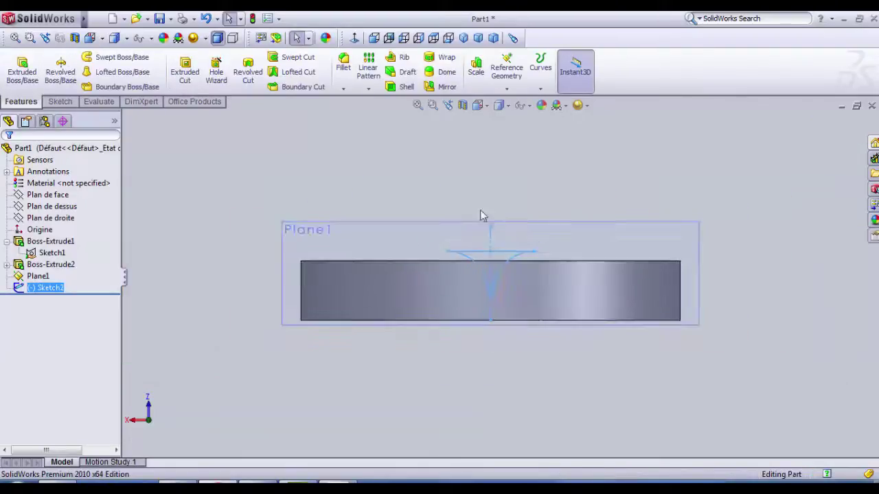
{"action": "scroll", "coordinate": [464, 302], "scroll_direction": "down", "scroll_amount": 3}
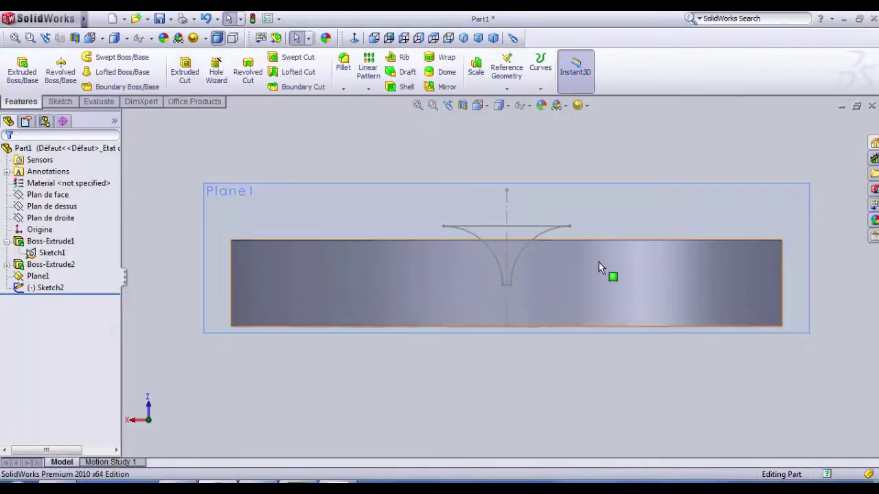
{"action": "middle_click_drag", "start_coordinate": [497, 212], "coordinate": [584, 290]}
{"action": "scroll", "coordinate": [610, 324], "scroll_direction": "down", "scroll_amount": 3}
{"action": "scroll", "coordinate": [598, 365], "scroll_direction": "up", "scroll_amount": 4}
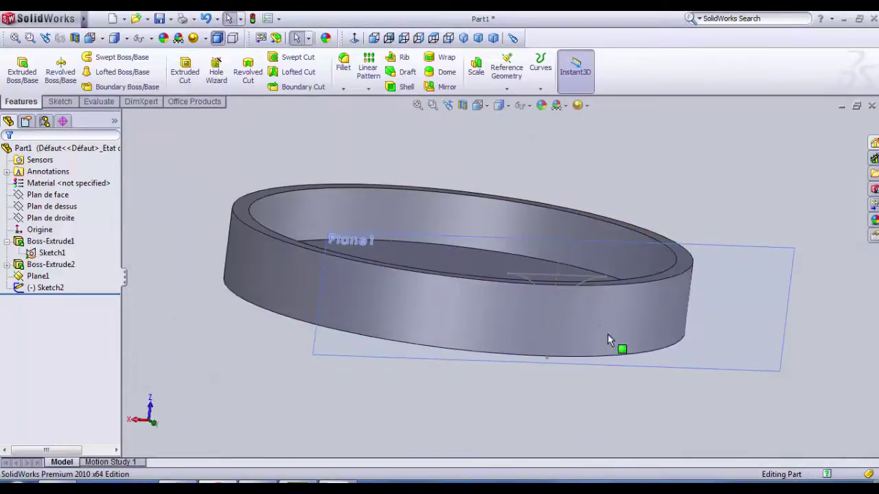
{"action": "mouse_move", "coordinate": [598, 365]}
{"action": "middle_mouse_down"}
{"action": "mouse_move", "coordinate": [563, 412]}
{"action": "mouse_move", "coordinate": [551, 388]}
{"action": "middle_mouse_up"}
{"action": "key", "text": "Escape"}
- Orbit and zoom around the ring to inspect its hollow top and hex bore
{"action": "scroll", "coordinate": [514, 266], "scroll_direction": "down", "scroll_amount": 5}
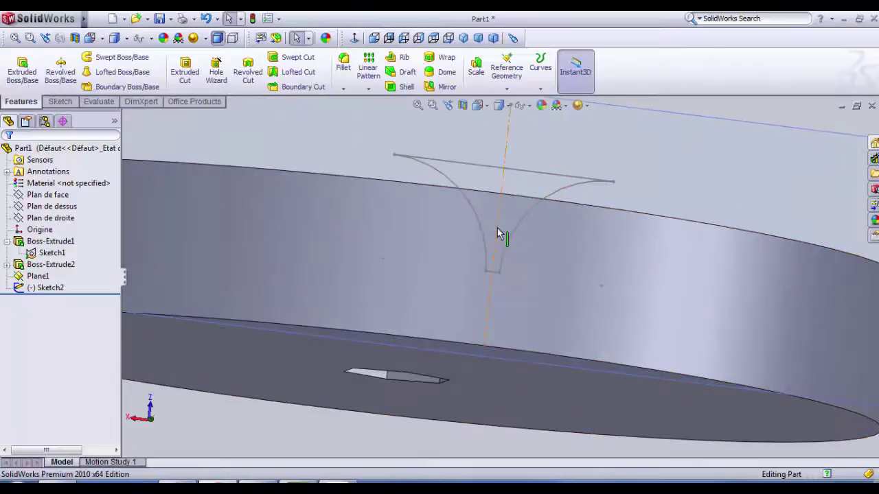
{"action": "scroll", "coordinate": [505, 372], "scroll_direction": "up", "scroll_amount": 5}
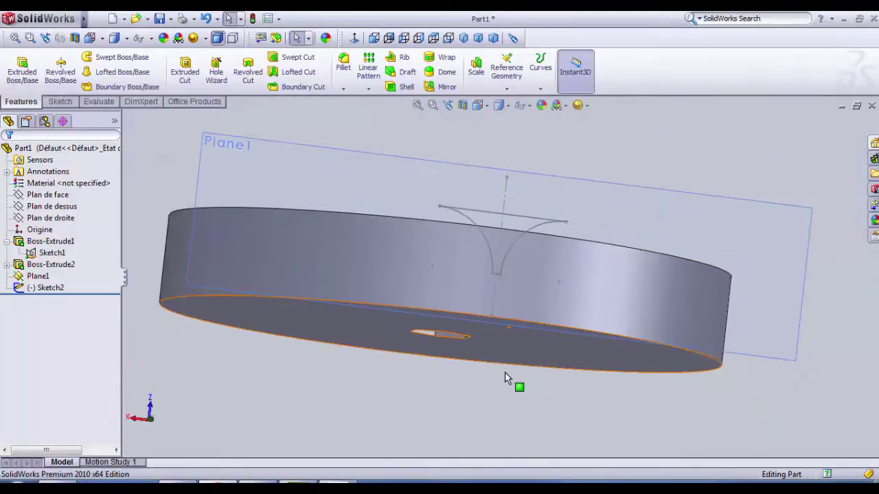
{"action": "middle_click_drag", "start_coordinate": [496, 365], "coordinate": [412, 296]}
{"action": "key", "text": "Escape"}
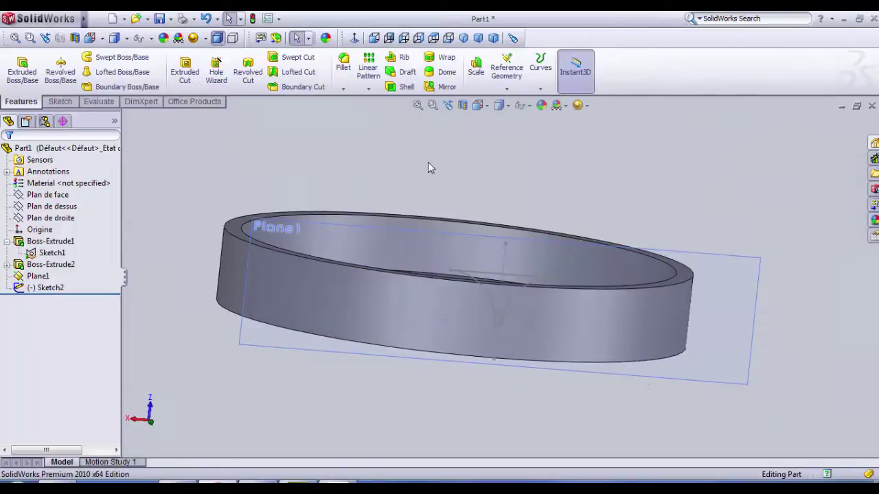
{"action": "middle_click_drag", "start_coordinate": [427, 168], "coordinate": [610, 366]}
{"action": "scroll", "coordinate": [614, 389], "scroll_direction": "up", "scroll_amount": 2}
{"action": "scroll", "coordinate": [550, 334], "scroll_direction": "down", "scroll_amount": 3}
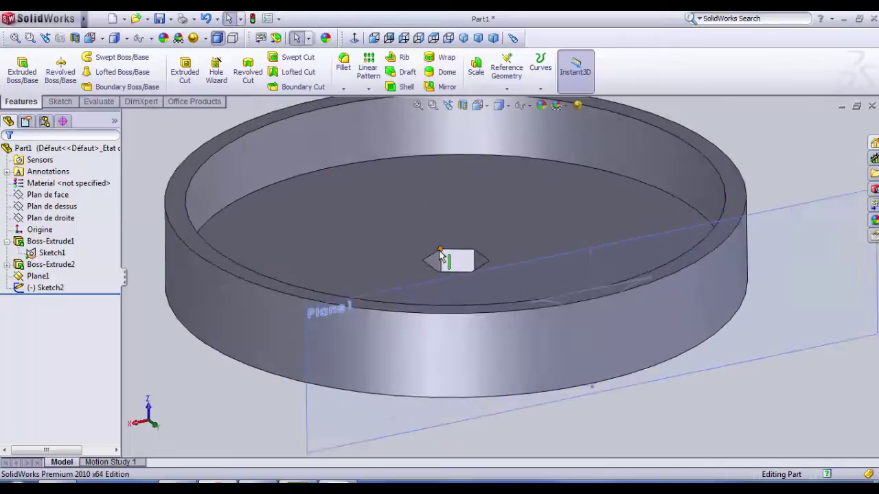
{"action": "scroll", "coordinate": [609, 363], "scroll_direction": "up", "scroll_amount": 3}
{"action": "scroll", "coordinate": [679, 417], "scroll_direction": "down", "scroll_amount": 2}
{"action": "key", "text": "Escape"}
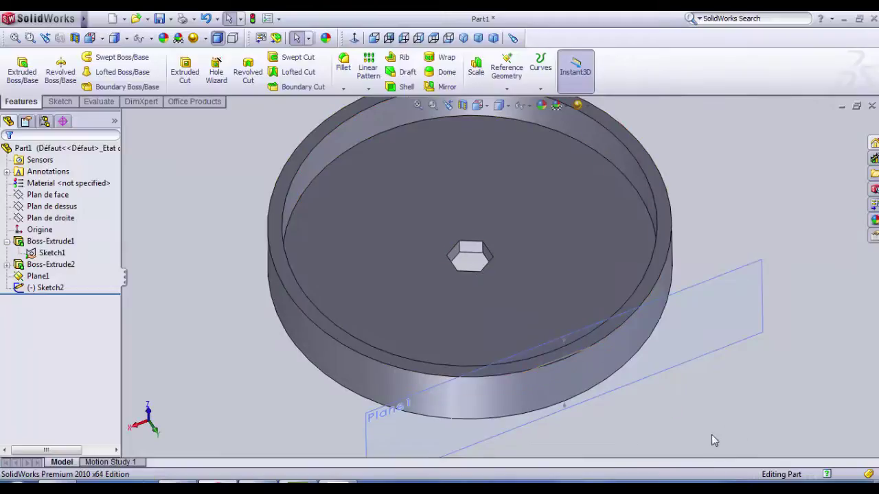
{"action": "middle_click_drag", "start_coordinate": [710, 431], "coordinate": [707, 378]}
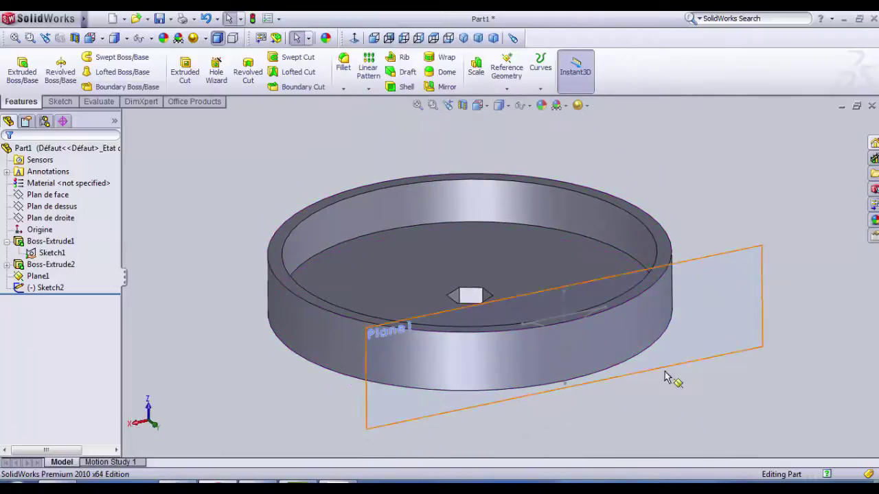
{"action": "scroll", "coordinate": [664, 376], "scroll_direction": "down", "scroll_amount": 2}
{"action": "scroll", "coordinate": [625, 393], "scroll_direction": "up", "scroll_amount": 2}
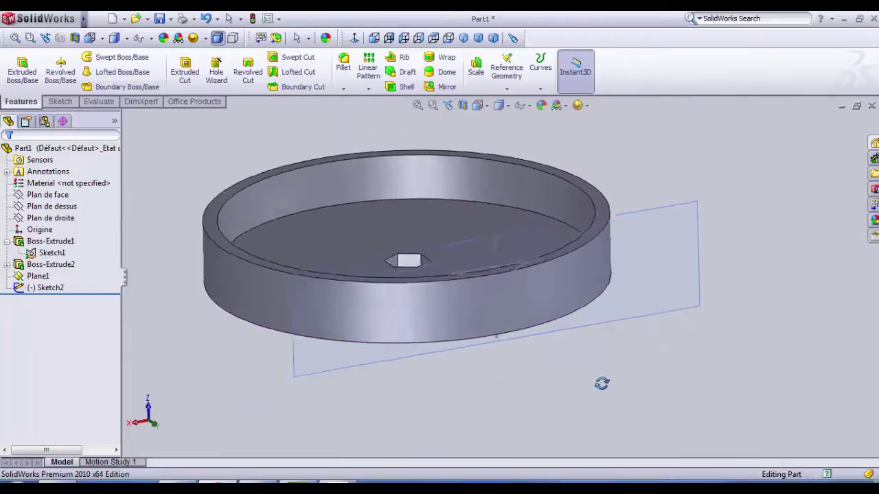
{"action": "left_click_drag", "start_coordinate": [602, 382], "coordinate": [504, 380]}
{"action": "key", "text": "Escape"}
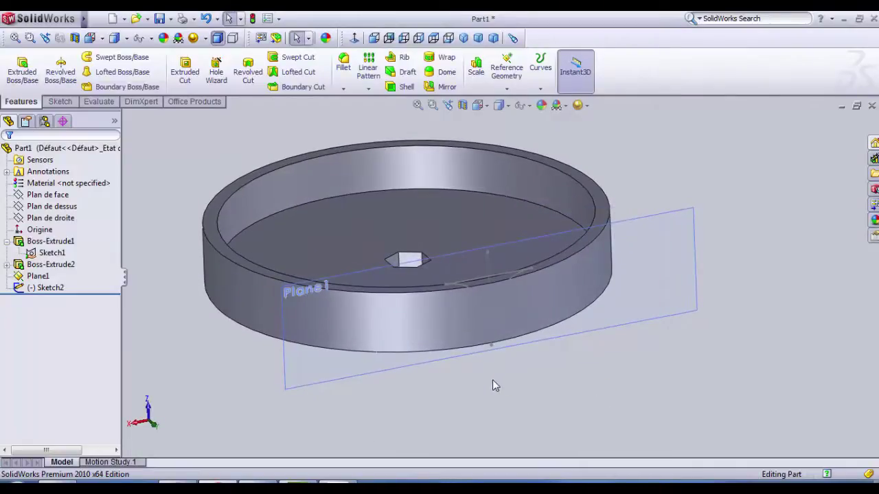
- Start a new sketch on Plan de dessus and view it face-on
{"action": "left_click", "coordinate": [73, 208]}
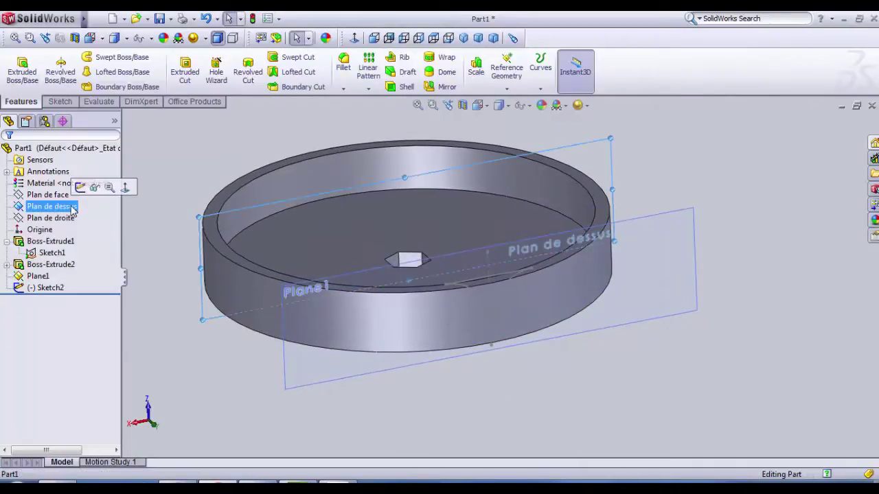
{"action": "middle_click_drag", "start_coordinate": [200, 316], "coordinate": [204, 355]}
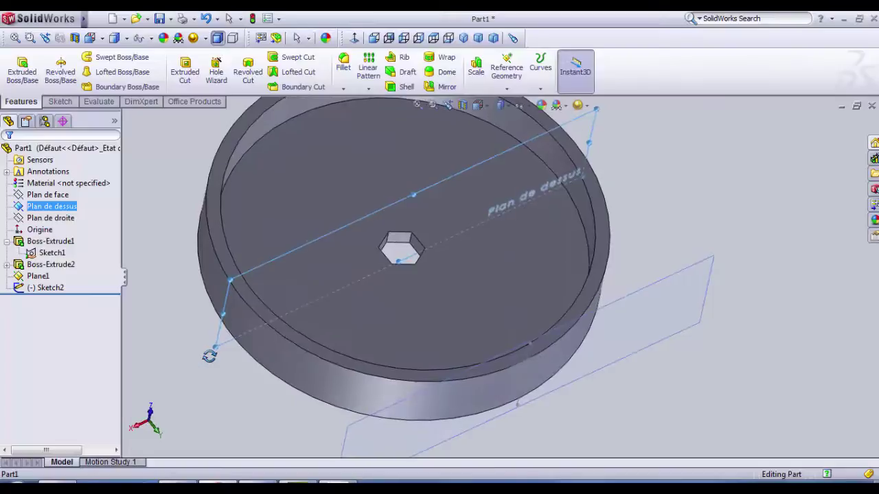
{"action": "right_click", "coordinate": [51, 206]}
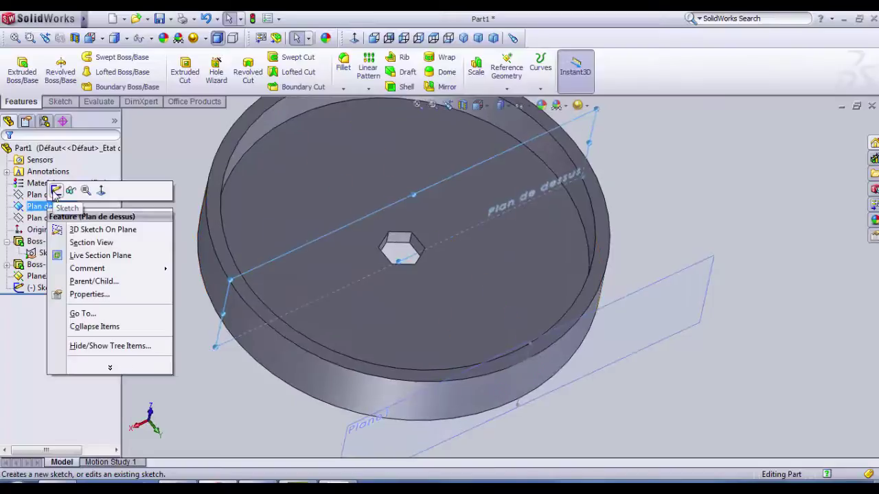
{"action": "left_click", "coordinate": [55, 191]}
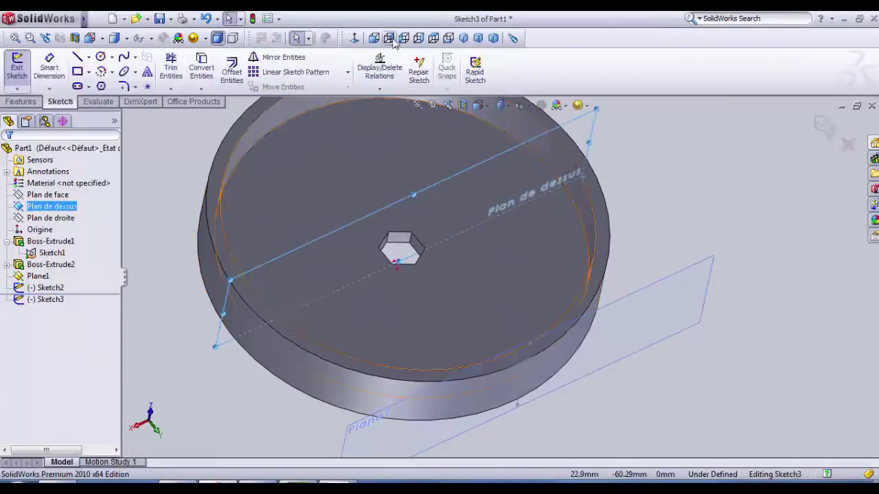
{"action": "left_click", "coordinate": [354, 39]}
{"action": "scroll", "coordinate": [502, 290], "scroll_direction": "down", "scroll_amount": 4}
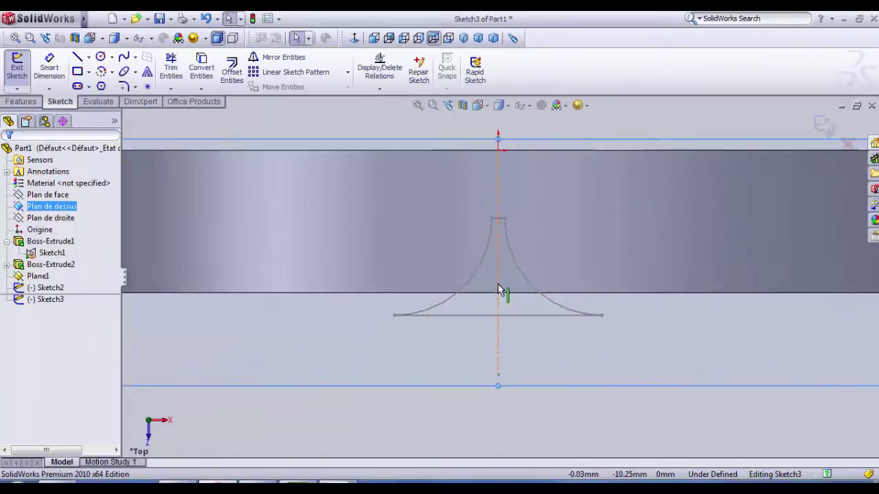
{"action": "scroll", "coordinate": [499, 287], "scroll_direction": "down", "scroll_amount": 2}
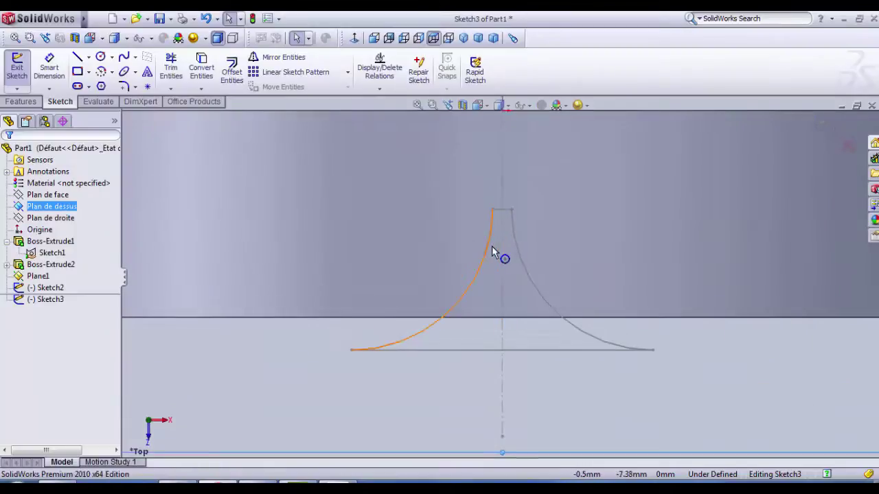
- Place a point on the centreline, dimension it 1 mm from the base line, and exit the sketch
{"action": "left_click", "coordinate": [148, 87]}
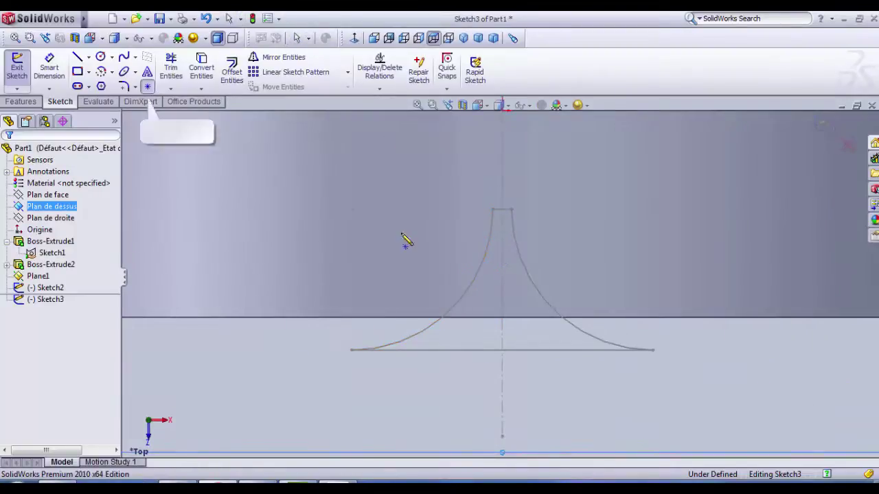
{"action": "left_click", "coordinate": [504, 338]}
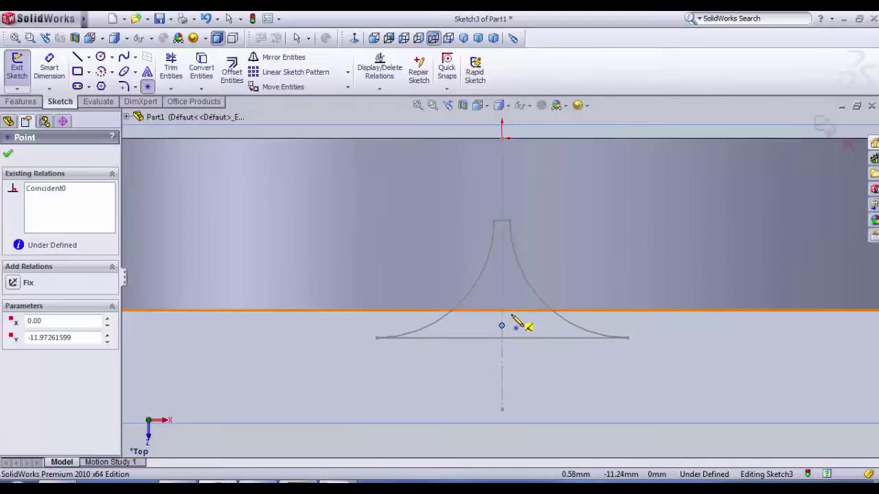
{"action": "scroll", "coordinate": [520, 323], "scroll_direction": "down", "scroll_amount": 1}
{"action": "left_click", "coordinate": [49, 67]}
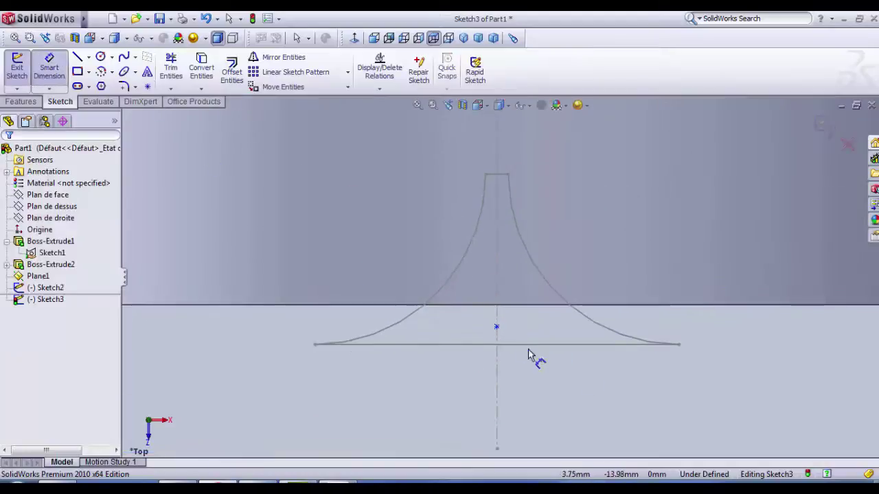
{"action": "left_click", "coordinate": [497, 329]}
{"action": "left_click", "coordinate": [515, 305]}
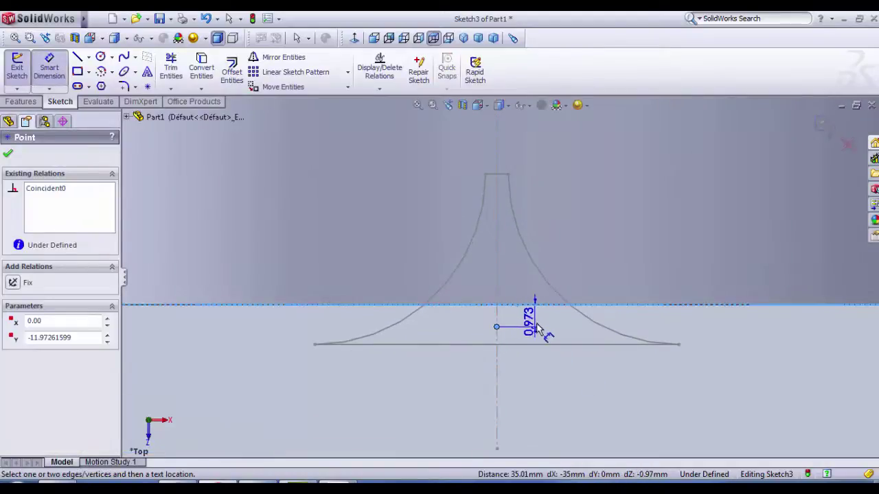
{"action": "left_click", "coordinate": [565, 335]}
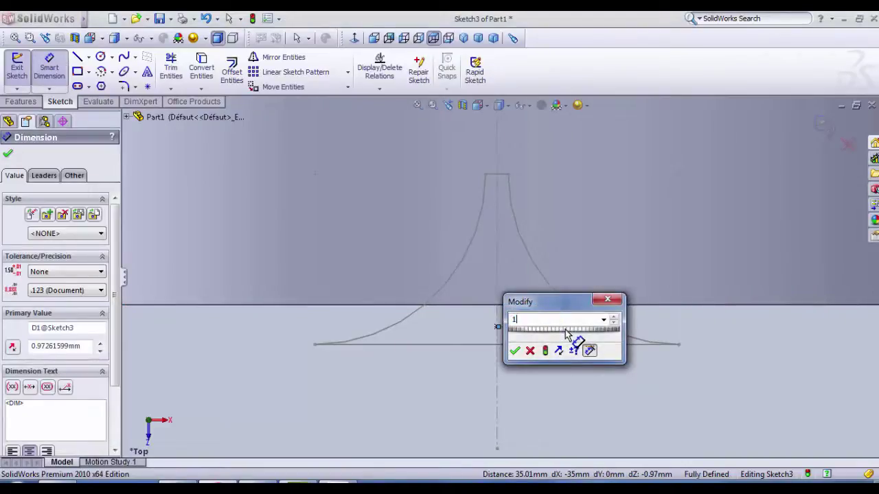
{"action": "key", "text": "Return"}
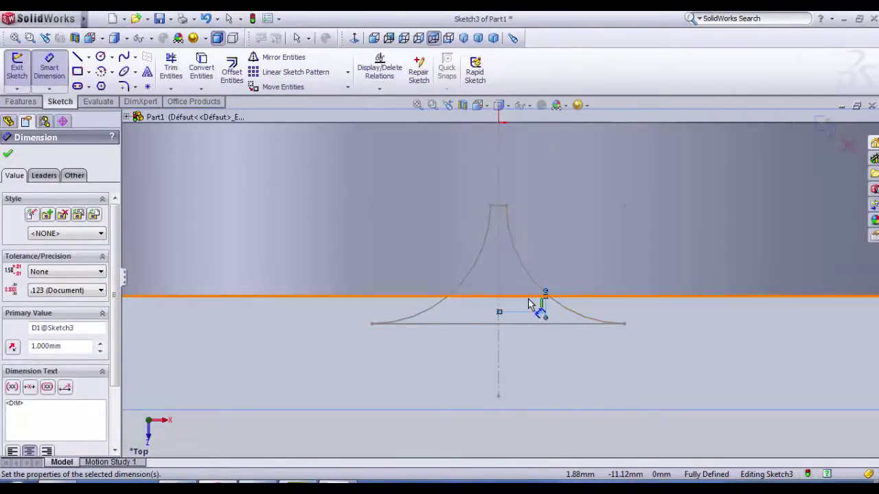
{"action": "scroll", "coordinate": [522, 353], "scroll_direction": "up", "scroll_amount": 2}
{"action": "left_click", "coordinate": [16, 69]}
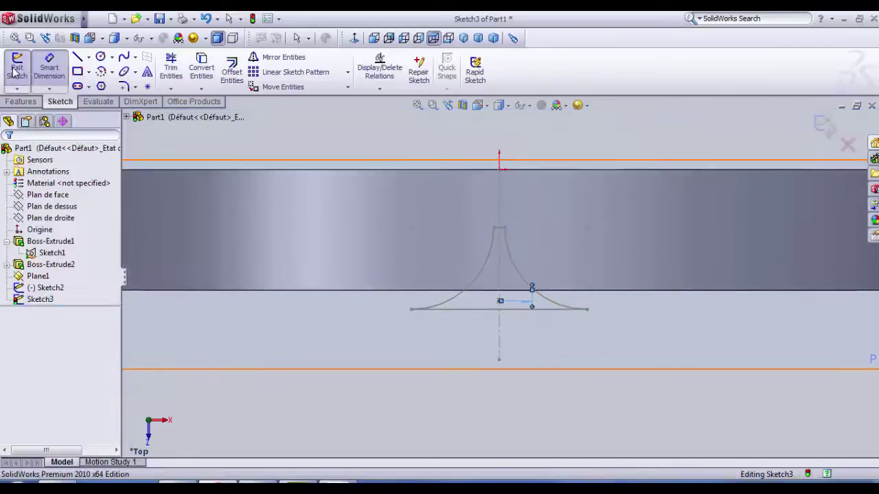
{"action": "scroll", "coordinate": [451, 305], "scroll_direction": "up", "scroll_amount": 3}
{"action": "mouse_move", "coordinate": [504, 396]}
{"action": "middle_mouse_down"}
{"action": "mouse_move", "coordinate": [556, 299]}
{"action": "mouse_move", "coordinate": [522, 206]}
{"action": "mouse_move", "coordinate": [455, 108]}
{"action": "mouse_move", "coordinate": [565, 202]}
{"action": "mouse_move", "coordinate": [726, 295]}
{"action": "mouse_move", "coordinate": [785, 377]}
{"action": "mouse_move", "coordinate": [801, 338]}
{"action": "mouse_move", "coordinate": [782, 345]}
{"action": "middle_mouse_up"}
{"action": "scroll", "coordinate": [767, 335], "scroll_direction": "down", "scroll_amount": 2}
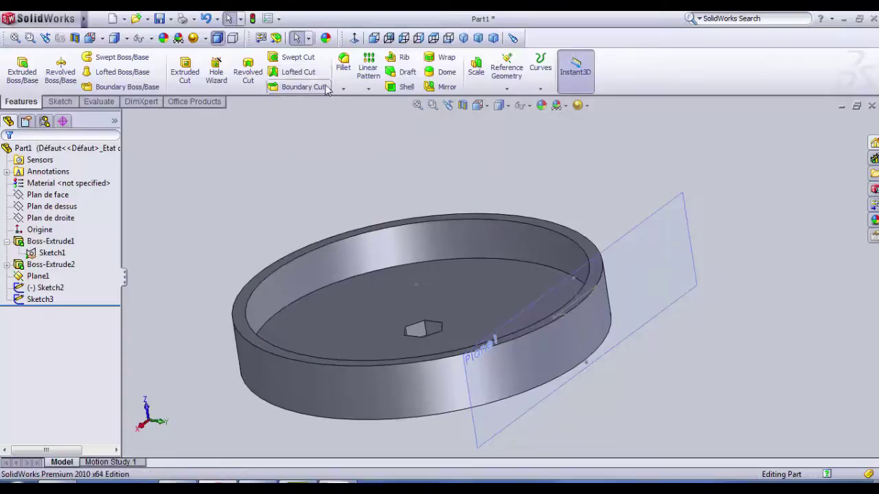
{"action": "scroll", "coordinate": [412, 190], "scroll_direction": "down", "scroll_amount": 2}
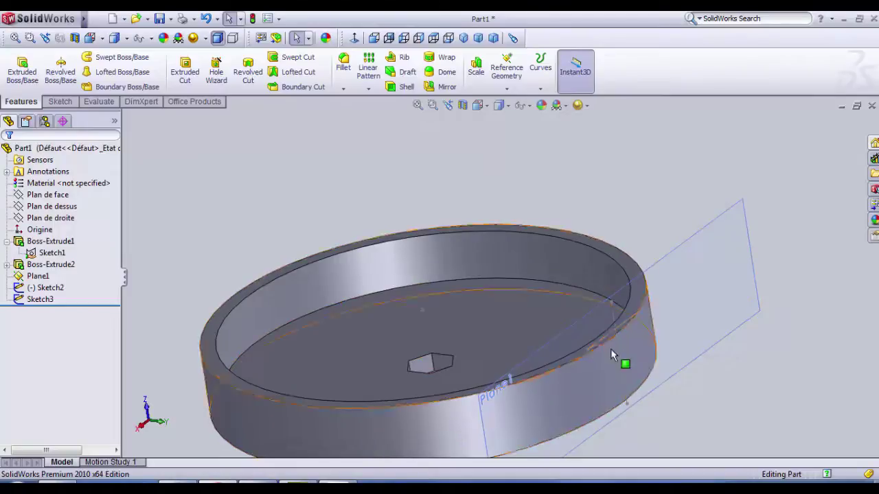
{"action": "scroll", "coordinate": [506, 350], "scroll_direction": "down", "scroll_amount": 1}
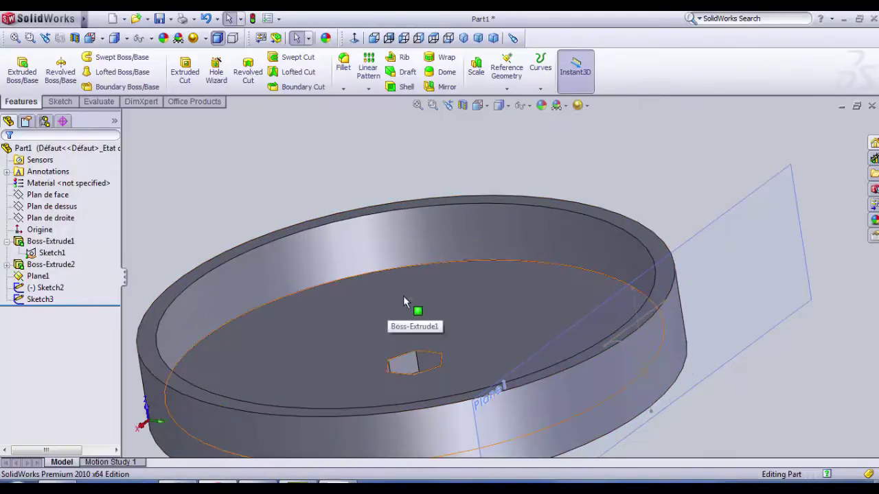
{"action": "scroll", "coordinate": [403, 295], "scroll_direction": "up", "scroll_amount": 2}
{"action": "middle_click_drag", "start_coordinate": [446, 296], "coordinate": [586, 336]}
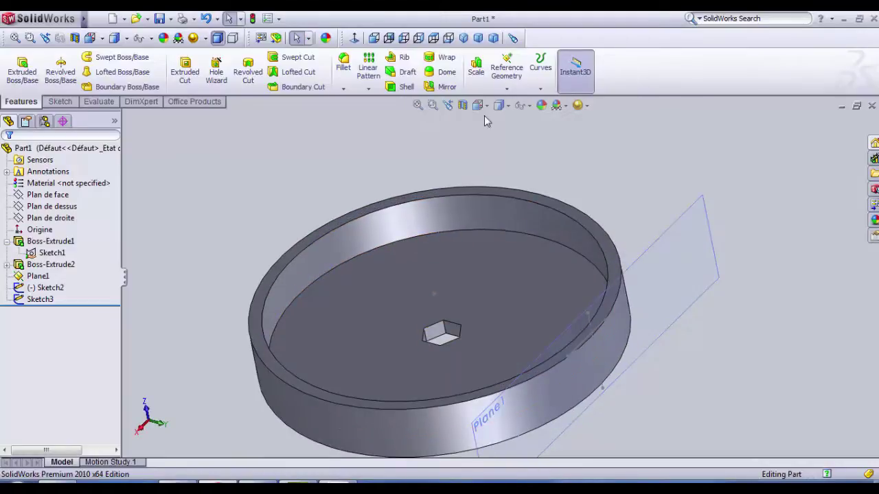
- Create a lofted cut from the rim sketch Sketch2 to Sketch3's point, notching the dish rim
{"action": "left_click", "coordinate": [288, 73]}
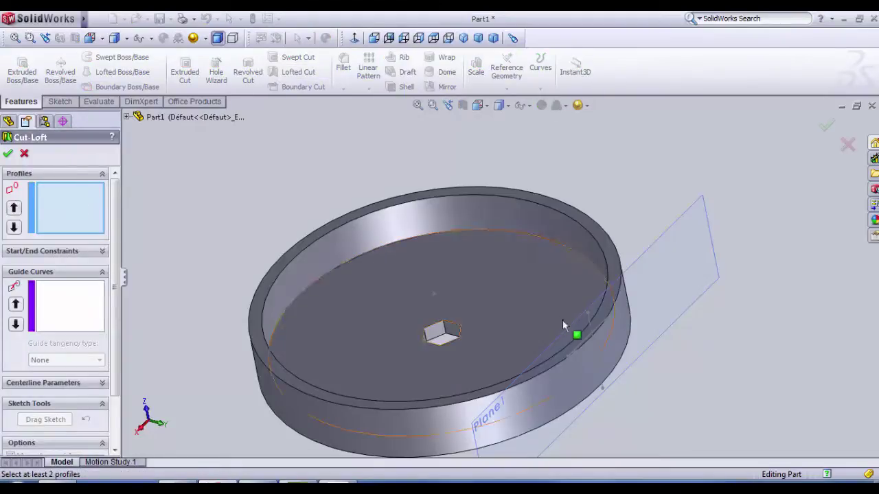
{"action": "left_click", "coordinate": [588, 344]}
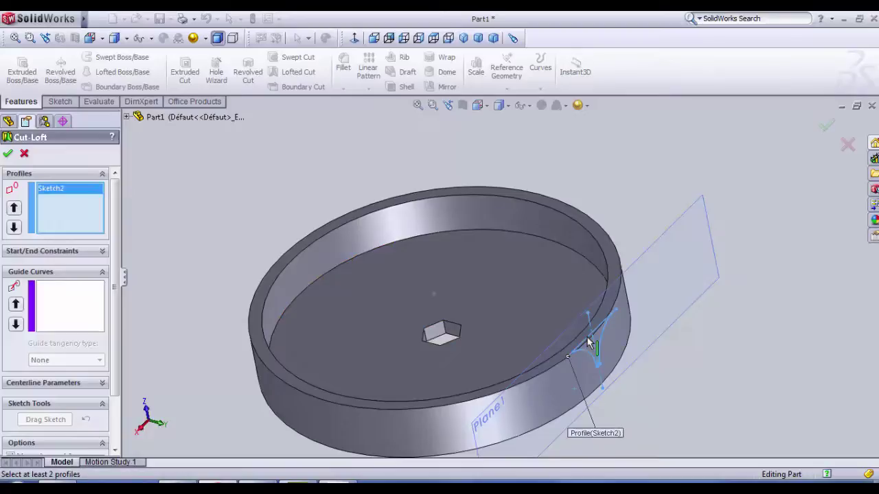
{"action": "scroll", "coordinate": [584, 346], "scroll_direction": "down", "scroll_amount": 2}
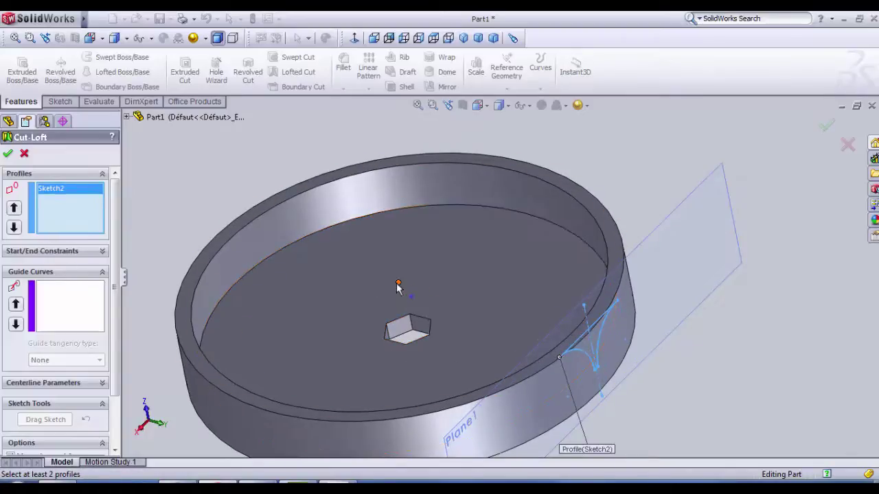
{"action": "left_click", "coordinate": [398, 287]}
{"action": "mouse_move", "coordinate": [560, 346]}
{"action": "middle_mouse_down"}
{"action": "mouse_move", "coordinate": [669, 373]}
{"action": "mouse_move", "coordinate": [702, 279]}
{"action": "mouse_move", "coordinate": [614, 241]}
{"action": "mouse_move", "coordinate": [677, 270]}
{"action": "mouse_move", "coordinate": [677, 241]}
{"action": "mouse_move", "coordinate": [677, 305]}
{"action": "middle_mouse_up"}
{"action": "scroll", "coordinate": [487, 381], "scroll_direction": "down", "scroll_amount": 5}
{"action": "scroll", "coordinate": [594, 270], "scroll_direction": "up", "scroll_amount": 5}
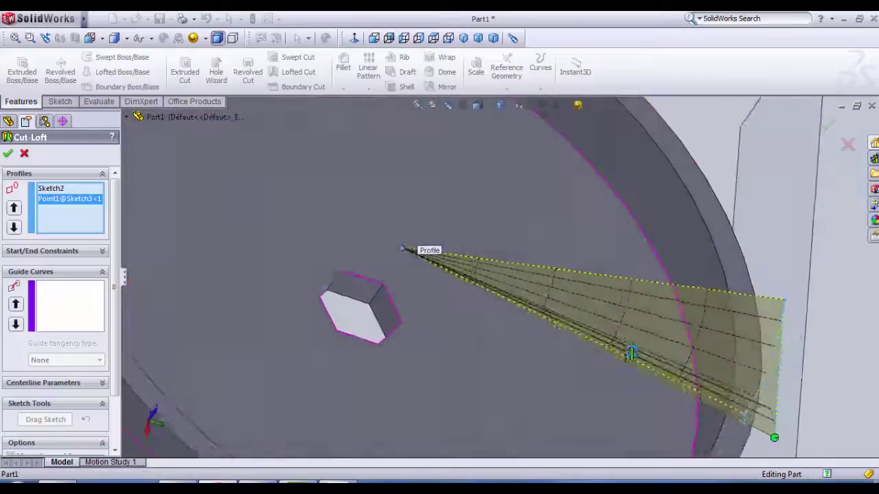
{"action": "middle_click_drag", "start_coordinate": [594, 270], "coordinate": [611, 220]}
{"action": "scroll", "coordinate": [628, 359], "scroll_direction": "down", "scroll_amount": 4}
{"action": "left_click", "coordinate": [9, 156]}
- Orbit around the dish and select the notch edges to inspect the cut
{"action": "scroll", "coordinate": [516, 251], "scroll_direction": "up", "scroll_amount": 4}
{"action": "middle_click_drag", "start_coordinate": [519, 255], "coordinate": [635, 427]}
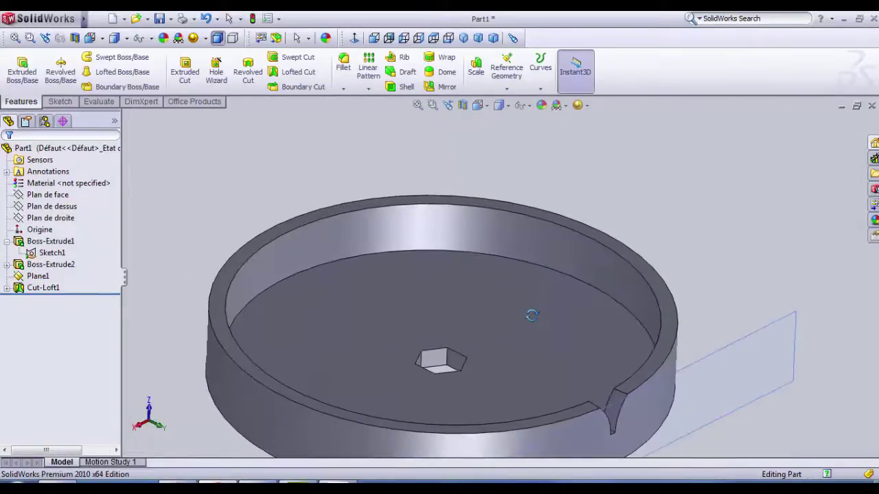
{"action": "scroll", "coordinate": [635, 427], "scroll_direction": "down", "scroll_amount": 3}
{"action": "scroll", "coordinate": [639, 433], "scroll_direction": "up", "scroll_amount": 2}
{"action": "scroll", "coordinate": [556, 400], "scroll_direction": "down", "scroll_amount": 5}
{"action": "scroll", "coordinate": [556, 400], "scroll_direction": "down", "scroll_amount": 2}
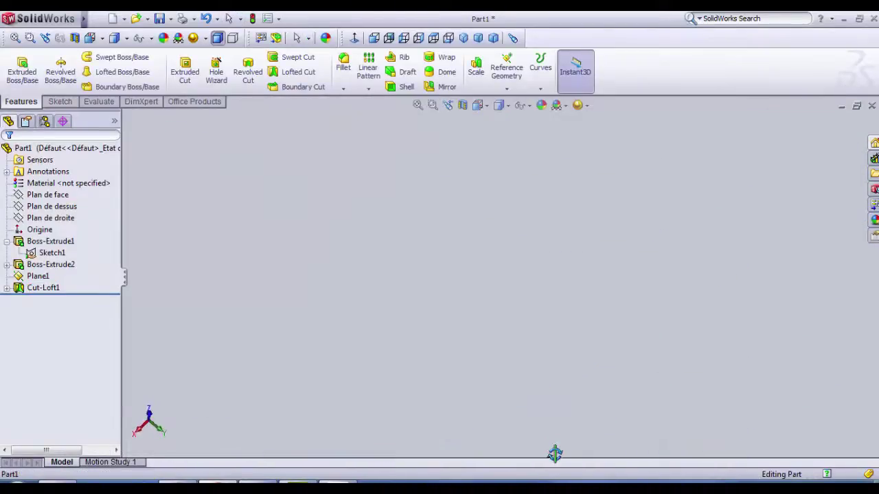
{"action": "scroll", "coordinate": [554, 308], "scroll_direction": "up", "scroll_amount": 6}
{"action": "scroll", "coordinate": [508, 192], "scroll_direction": "up", "scroll_amount": 3}
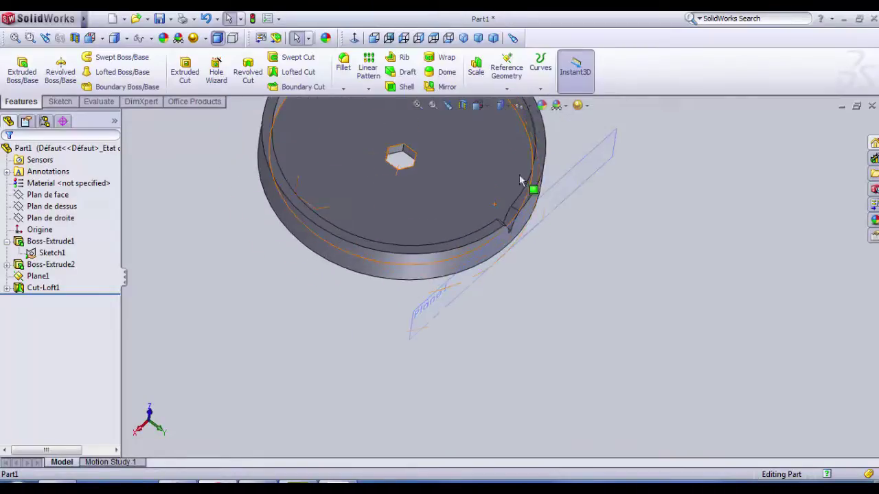
{"action": "scroll", "coordinate": [526, 217], "scroll_direction": "down", "scroll_amount": 6}
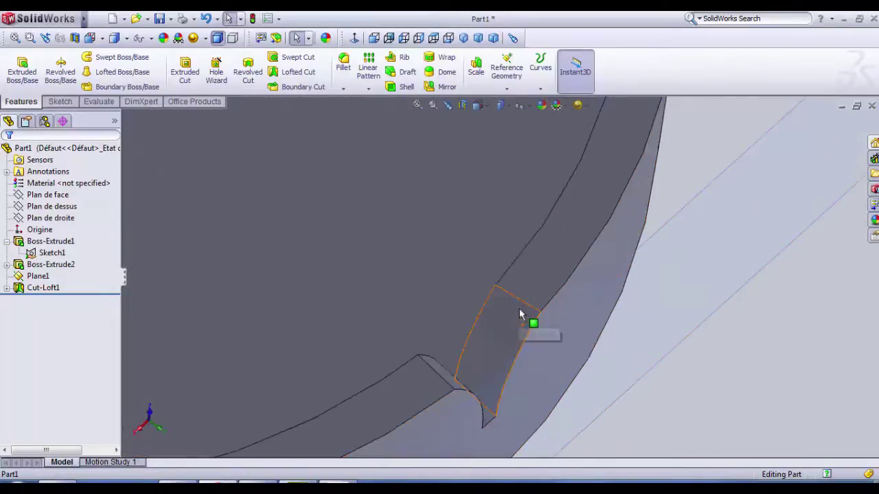
{"action": "left_click", "coordinate": [529, 307]}
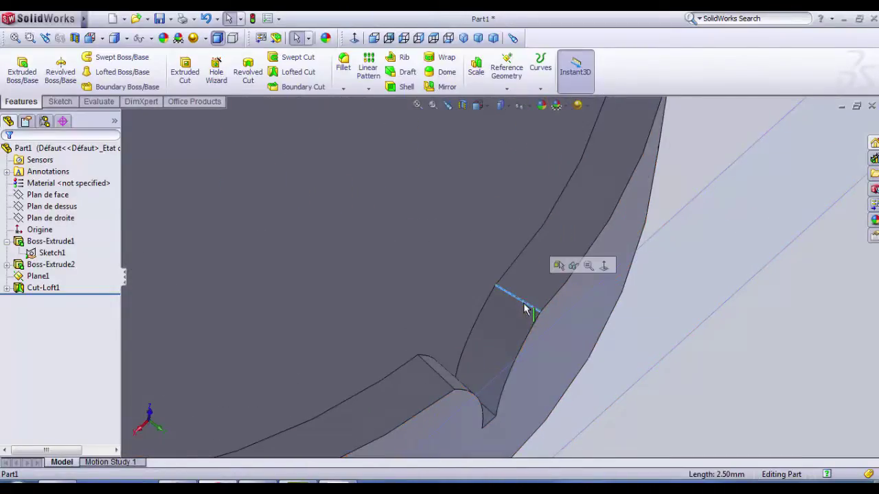
{"action": "left_click", "coordinate": [439, 378]}
{"action": "middle_click_drag", "start_coordinate": [455, 374], "coordinate": [526, 304]}
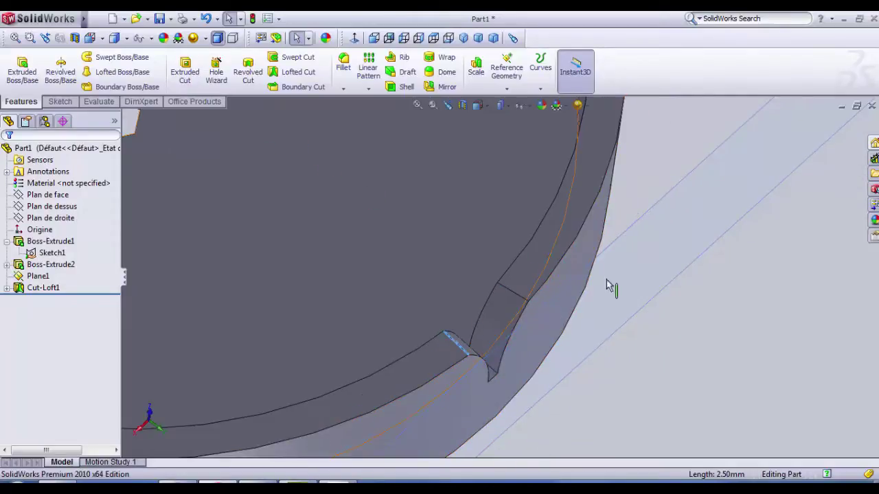
{"action": "middle_click_drag", "start_coordinate": [555, 353], "coordinate": [498, 349]}
{"action": "scroll", "coordinate": [496, 343], "scroll_direction": "up", "scroll_amount": 5}
{"action": "middle_click_drag", "start_coordinate": [474, 297], "coordinate": [461, 246]}
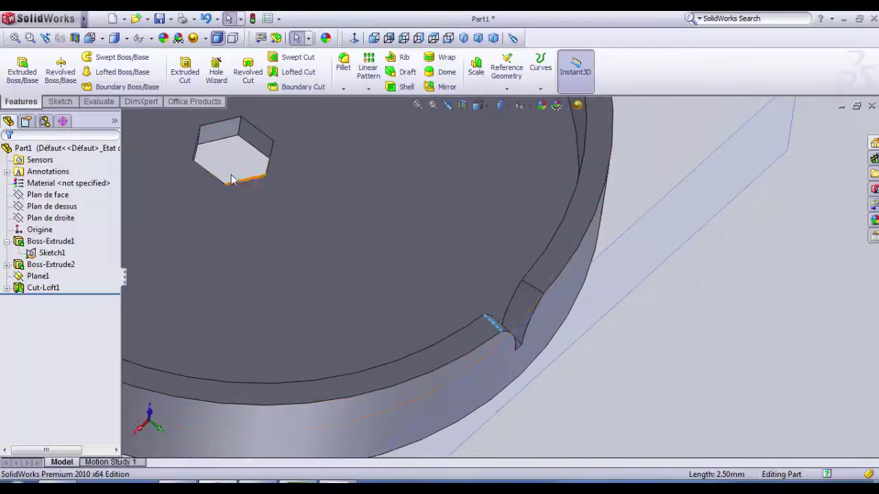
- Fit the part in view and turn off plane display via Hide/Show Items
{"action": "middle_click_drag", "start_coordinate": [632, 336], "coordinate": [675, 361]}
{"action": "key", "text": "f"}
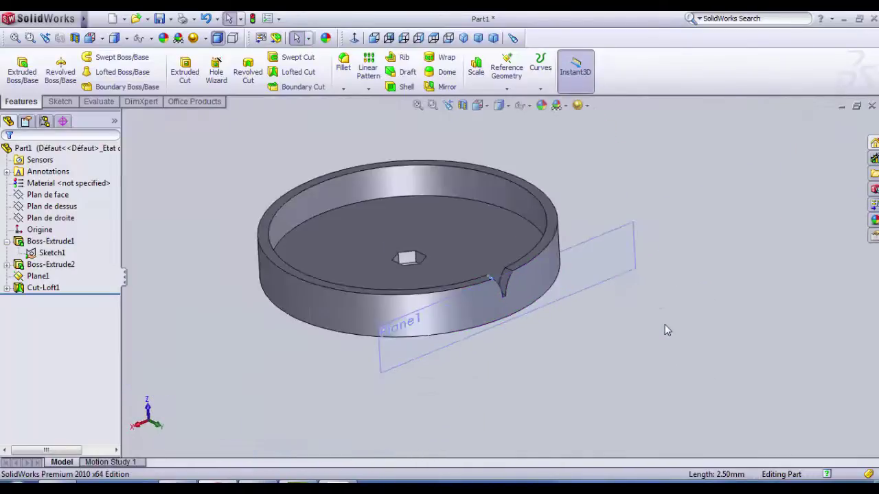
{"action": "left_click", "coordinate": [528, 106]}
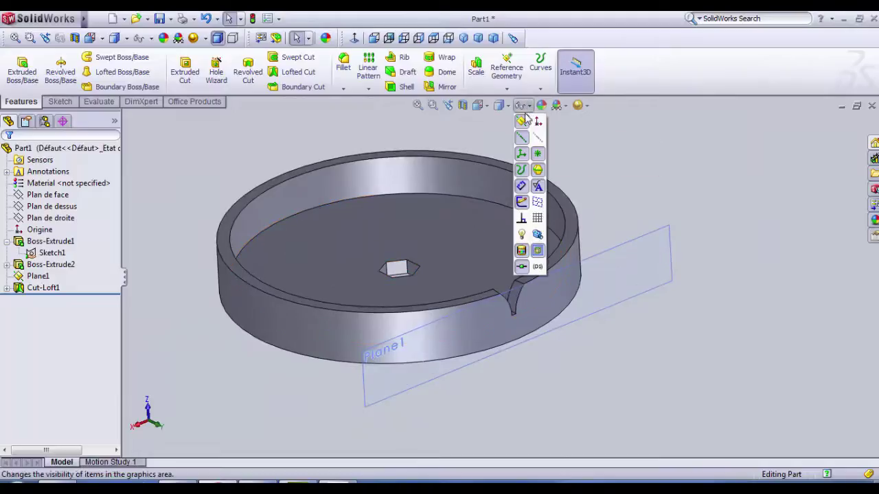
{"action": "left_click", "coordinate": [522, 123]}
{"action": "middle_click_drag", "start_coordinate": [546, 278], "coordinate": [349, 161]}
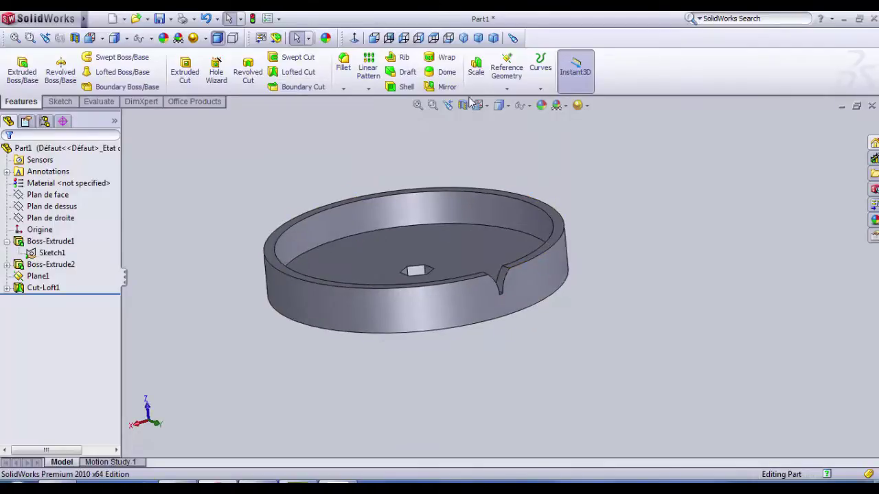
- Start a circular pattern of Cut-Loft1 about the inner cylindrical face
{"action": "left_click", "coordinate": [369, 92]}
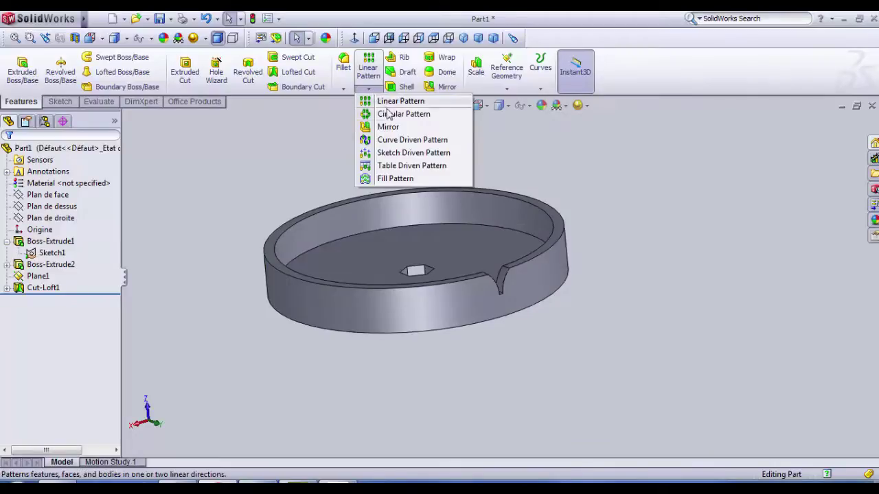
{"action": "left_click", "coordinate": [391, 117]}
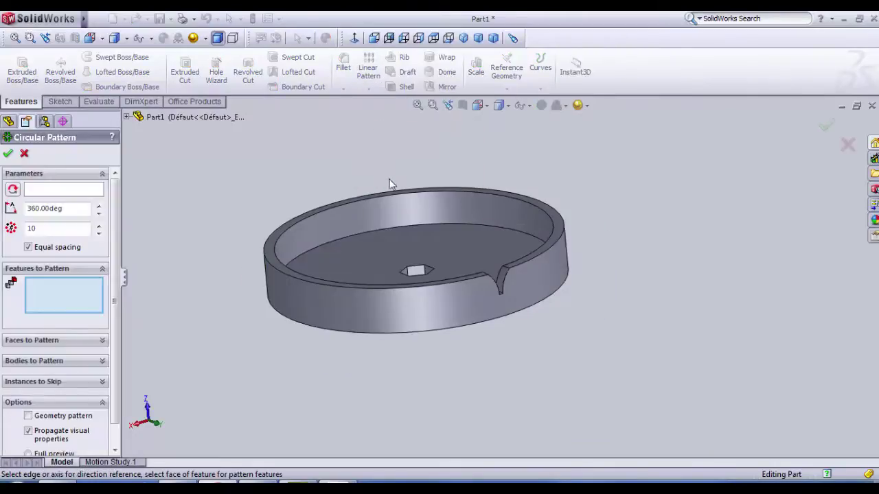
{"action": "left_click", "coordinate": [57, 191]}
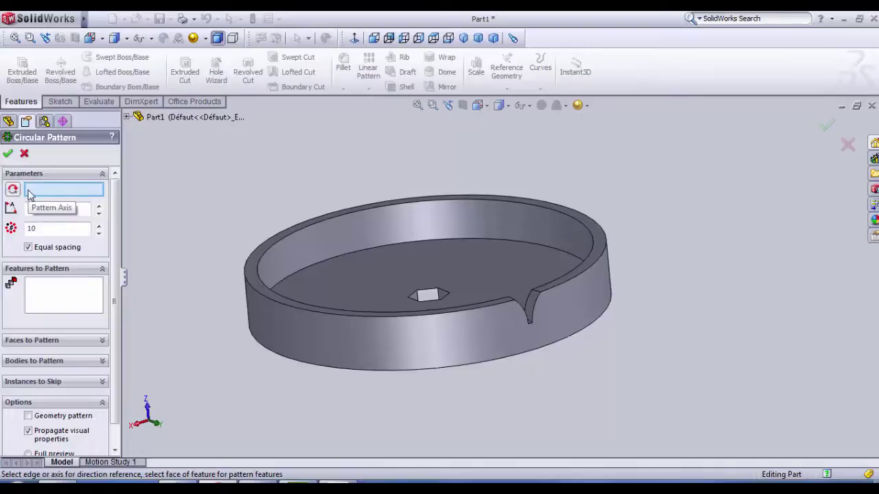
{"action": "left_click", "coordinate": [367, 242]}
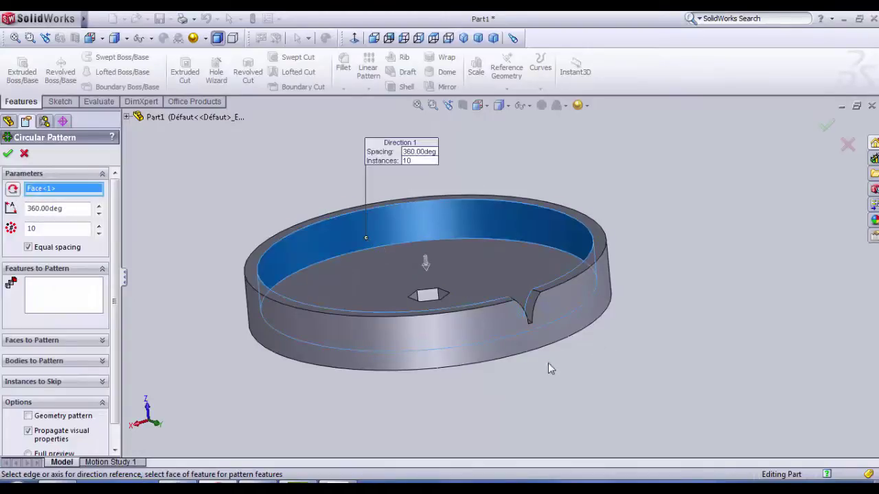
{"action": "left_click", "coordinate": [59, 302]}
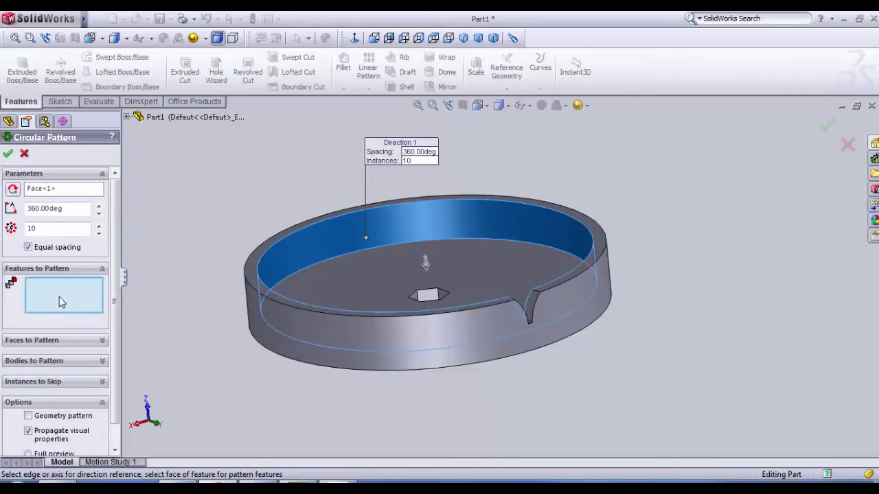
{"action": "scroll", "coordinate": [507, 285], "scroll_direction": "down", "scroll_amount": 4}
{"action": "scroll", "coordinate": [507, 286], "scroll_direction": "down", "scroll_amount": 2}
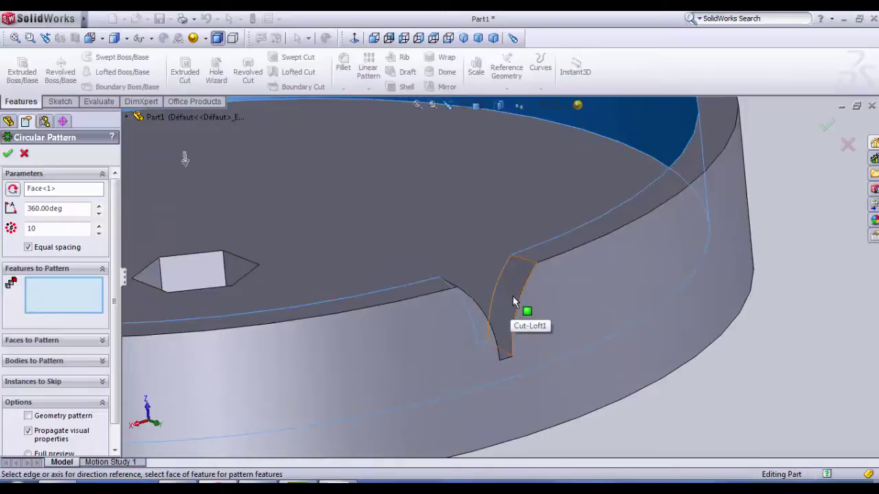
{"action": "left_click", "coordinate": [513, 302]}
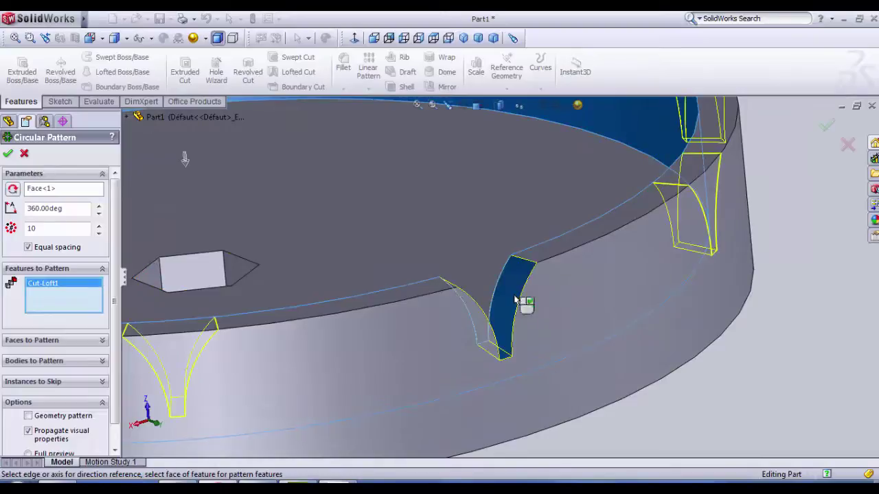
{"action": "scroll", "coordinate": [522, 304], "scroll_direction": "up", "scroll_amount": 6}
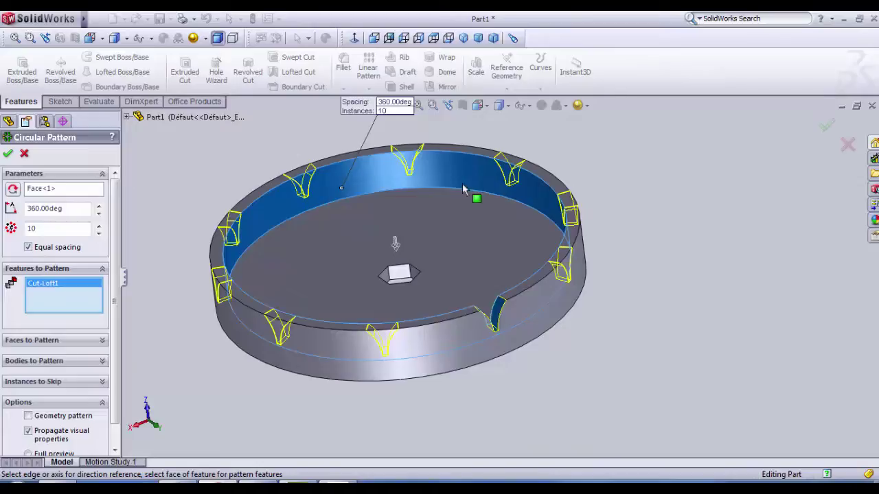
- Raise the pattern instances to 34, equally spaced over 360°
{"action": "left_click", "coordinate": [99, 226]}
{"action": "left_click", "coordinate": [99, 225]}
{"action": "left_click", "coordinate": [99, 225]}
{"action": "left_click", "coordinate": [99, 225]}
{"action": "left_click", "coordinate": [99, 225]}
{"action": "left_click", "coordinate": [99, 225]}
{"action": "left_click_drag", "start_coordinate": [98, 226], "coordinate": [98, 226]}
{"action": "left_click", "coordinate": [99, 226]}
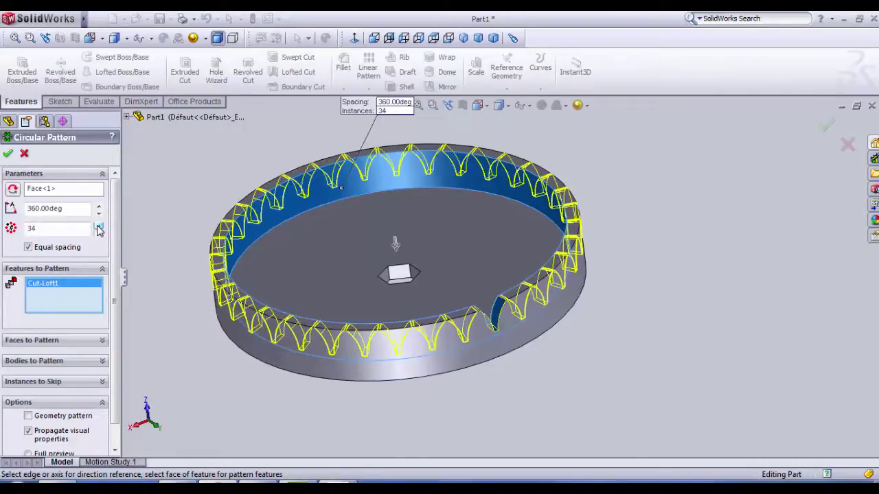
{"action": "scroll", "coordinate": [550, 289], "scroll_direction": "down", "scroll_amount": 8}
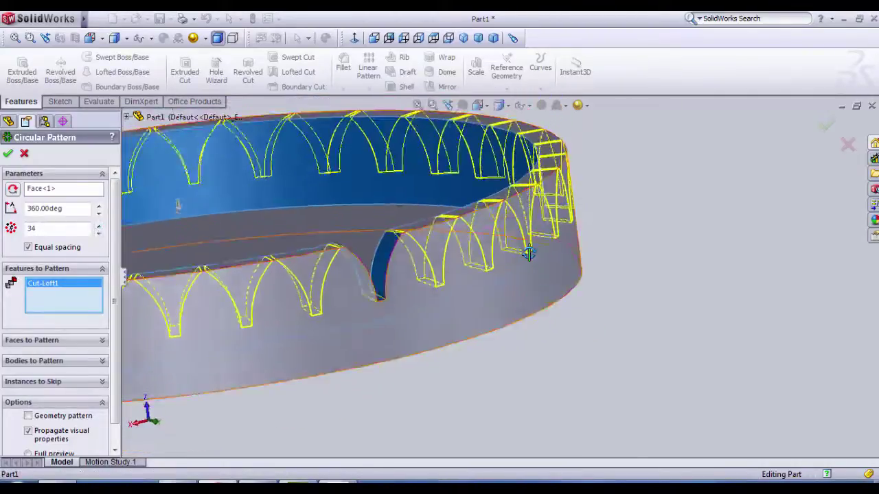
{"action": "scroll", "coordinate": [529, 256], "scroll_direction": "up", "scroll_amount": 8}
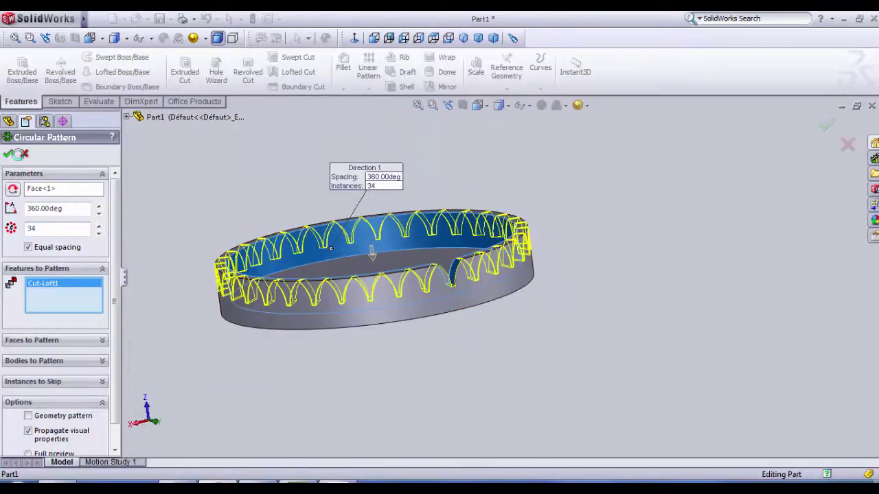
- Accept CirPattern1 and orbit to an oblique view of the 34-notch gear
{"action": "middle_click_drag", "start_coordinate": [237, 174], "coordinate": [289, 367]}
{"action": "scroll", "coordinate": [305, 330], "scroll_direction": "up", "scroll_amount": 3}
{"action": "middle_click_drag", "start_coordinate": [304, 330], "coordinate": [473, 139]}
{"action": "scroll", "coordinate": [519, 320], "scroll_direction": "down", "scroll_amount": 5}
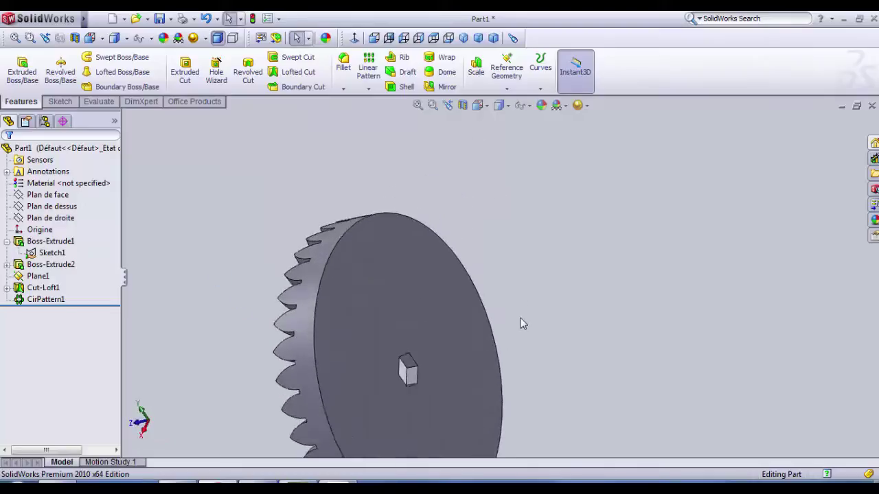
- Fillet the outer circular edge of the gear's front face with a 5 mm radius
{"action": "left_click", "coordinate": [343, 90]}
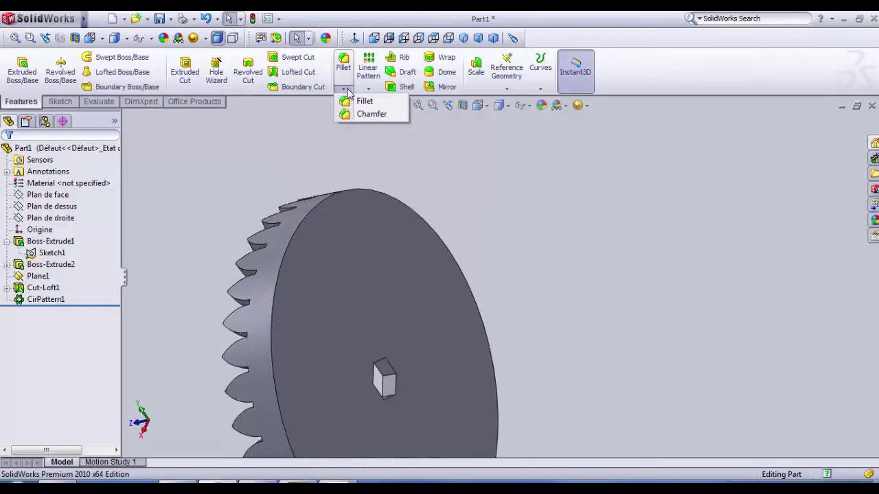
{"action": "left_click", "coordinate": [358, 99]}
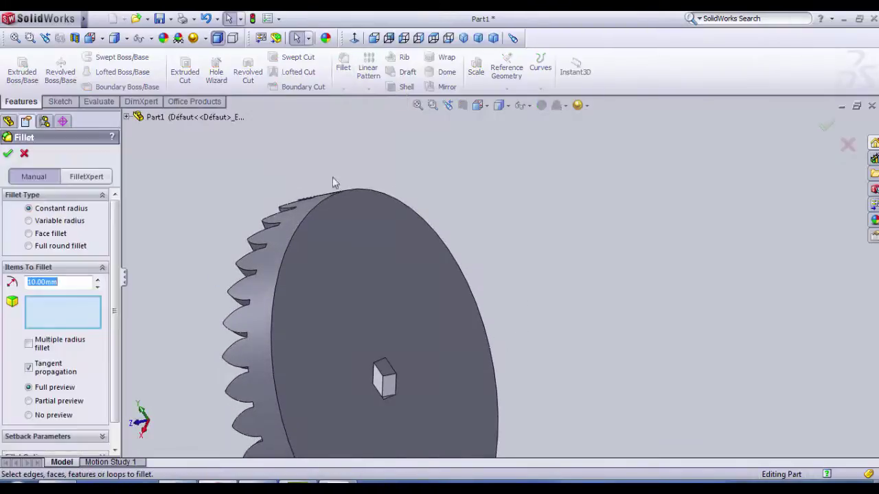
{"action": "left_click", "coordinate": [329, 213]}
{"action": "middle_click_drag", "start_coordinate": [330, 213], "coordinate": [174, 334]}
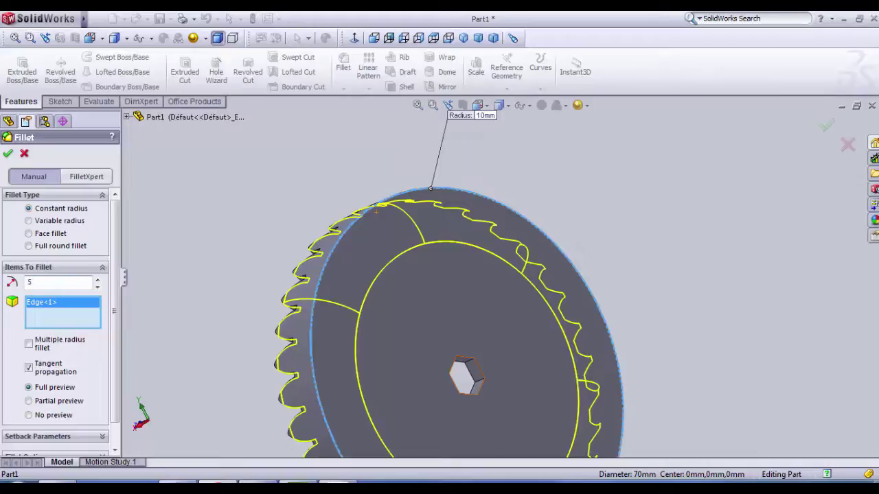
{"action": "type", "text": "5"}
{"action": "key", "text": "Return"}
{"action": "scroll", "coordinate": [272, 350], "scroll_direction": "up", "scroll_amount": 3}
{"action": "middle_click_drag", "start_coordinate": [273, 350], "coordinate": [300, 383]}
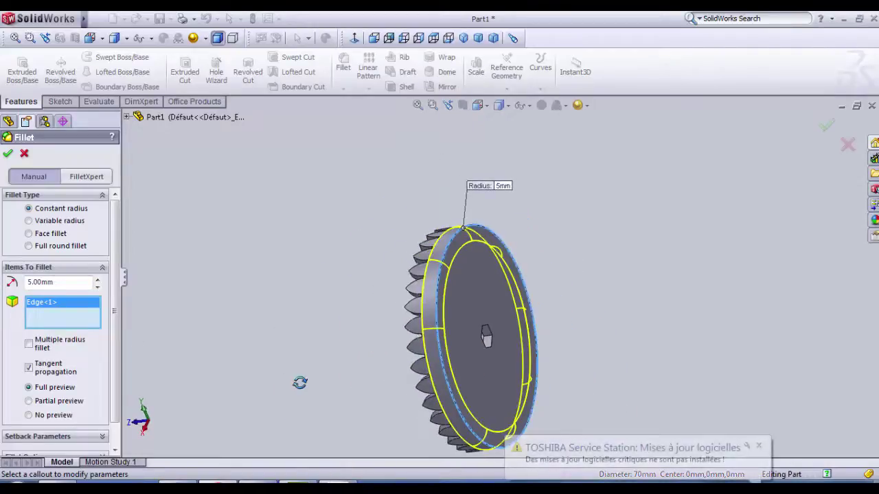
{"action": "key", "text": "Return"}
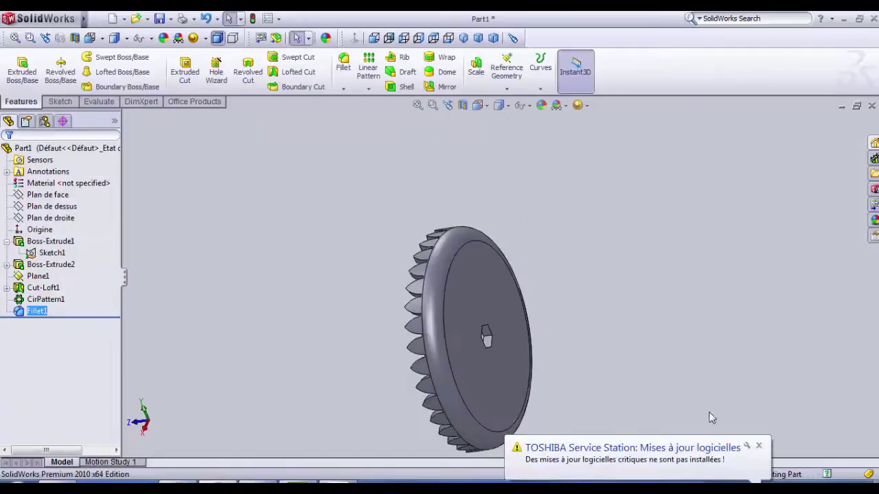
{"action": "left_click", "coordinate": [759, 447]}
{"action": "middle_click_drag", "start_coordinate": [614, 406], "coordinate": [657, 270]}
{"action": "scroll", "coordinate": [580, 324], "scroll_direction": "down", "scroll_amount": 3}
{"action": "mouse_move", "coordinate": [581, 323]}
{"action": "middle_mouse_down"}
{"action": "mouse_move", "coordinate": [609, 324]}
{"action": "mouse_move", "coordinate": [588, 334]}
{"action": "middle_mouse_up"}
{"action": "scroll", "coordinate": [588, 334], "scroll_direction": "up", "scroll_amount": 3}
{"action": "scroll", "coordinate": [474, 249], "scroll_direction": "down", "scroll_amount": 3}
{"action": "middle_click_drag", "start_coordinate": [460, 244], "coordinate": [681, 346]}
{"action": "left_click", "coordinate": [681, 347]}
{"action": "middle_click_drag", "start_coordinate": [620, 364], "coordinate": [562, 371]}
{"action": "scroll", "coordinate": [600, 381], "scroll_direction": "down", "scroll_amount": 2}
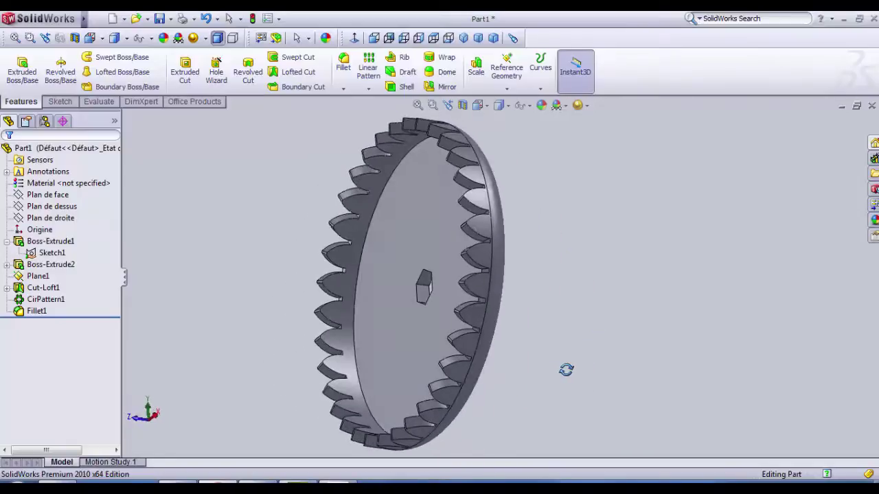
{"action": "middle_click_drag", "start_coordinate": [565, 370], "coordinate": [640, 300]}
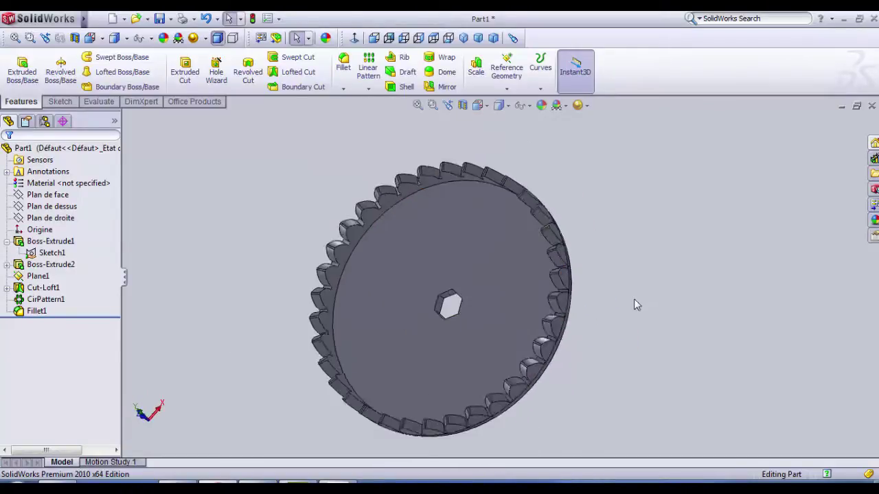
{"action": "left_click", "coordinate": [484, 261]}
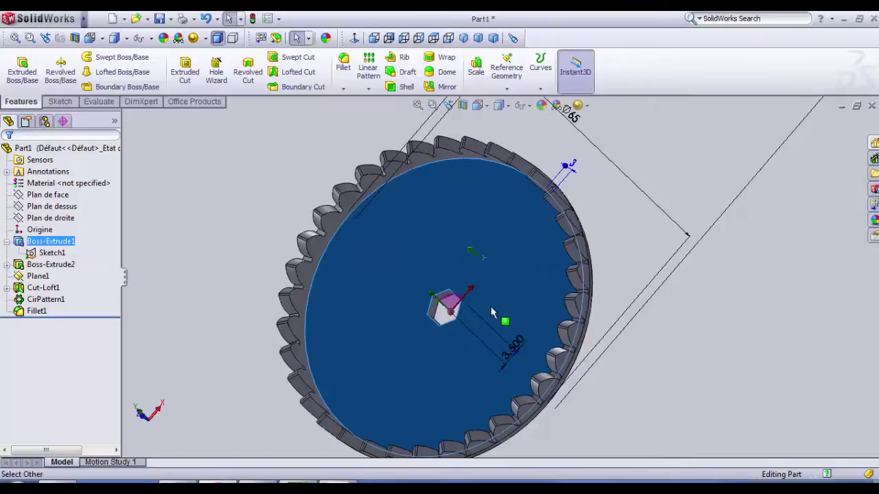
- Start a sketch on the gear's front face, view it normal, and draw a circle above the hex bore
{"action": "right_click", "coordinate": [485, 202]}
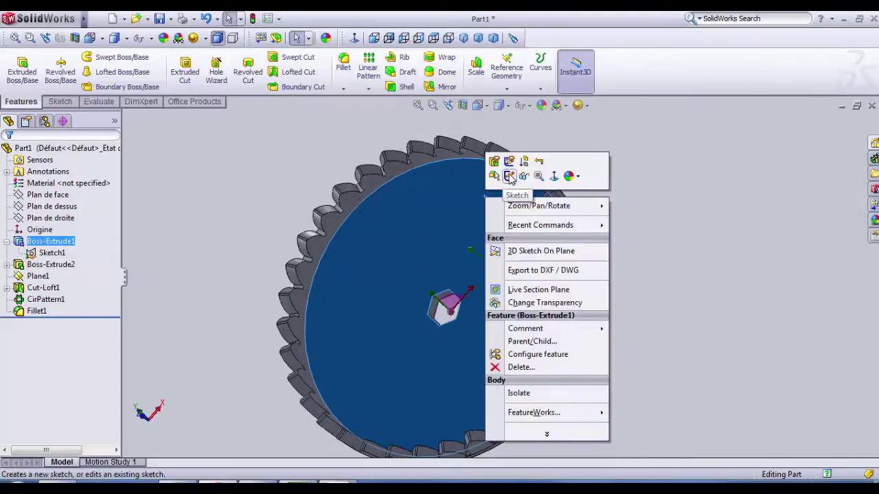
{"action": "left_click", "coordinate": [509, 177]}
{"action": "left_click", "coordinate": [373, 38]}
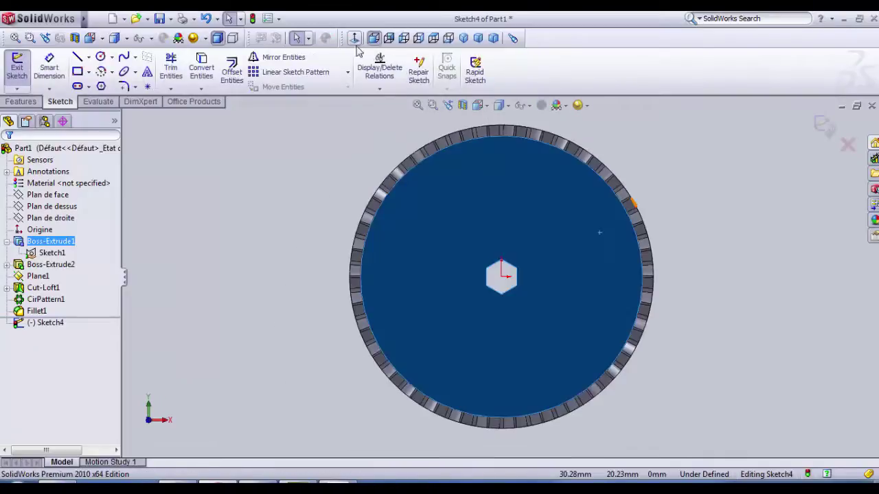
{"action": "scroll", "coordinate": [533, 278], "scroll_direction": "down", "scroll_amount": 2}
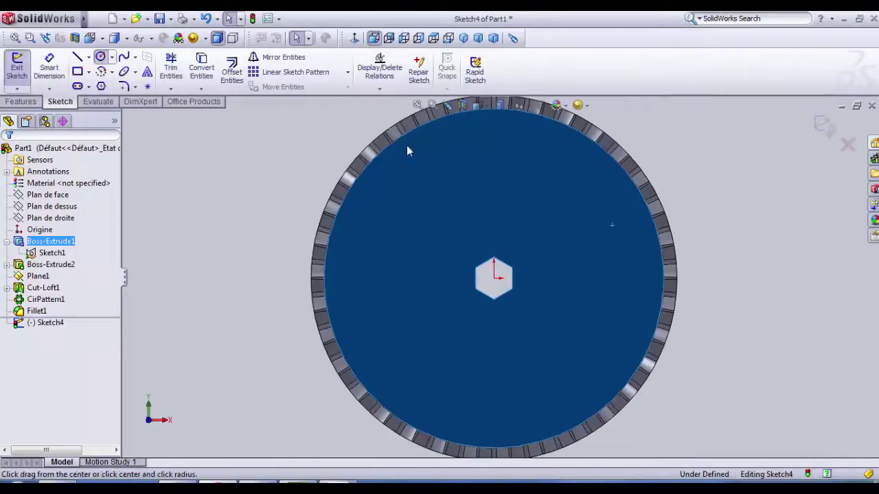
{"action": "left_click", "coordinate": [100, 57]}
{"action": "left_click_drag", "start_coordinate": [493, 197], "coordinate": [513, 217]}
- Dimension the circle to Ø12 and its centre 17 mm from the origin
{"action": "right_click_drag", "start_coordinate": [358, 153], "coordinate": [384, 130]}
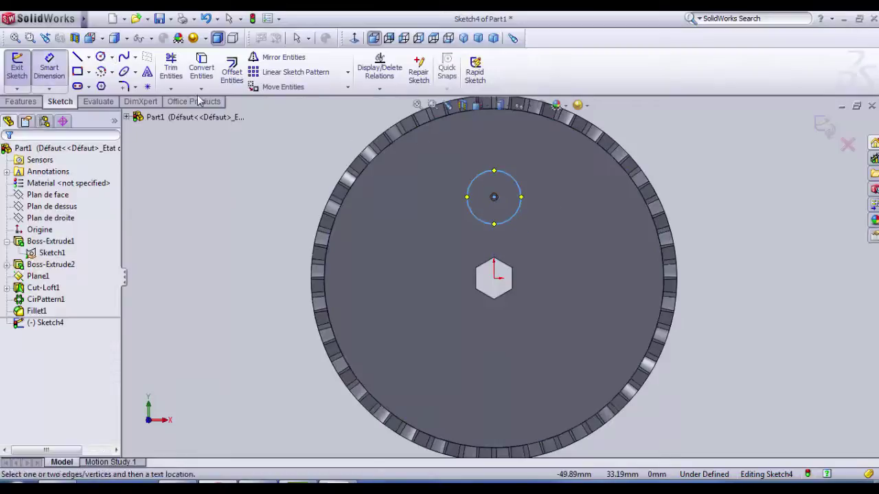
{"action": "left_click", "coordinate": [520, 184]}
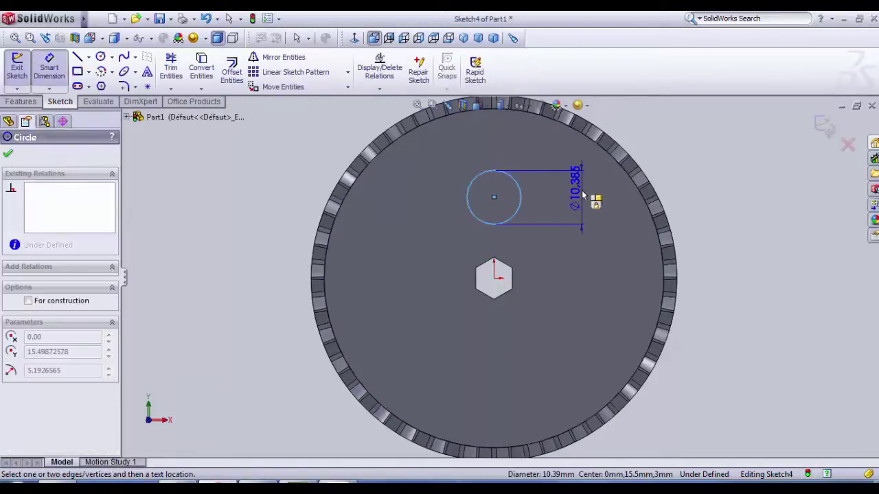
{"action": "left_click", "coordinate": [583, 195]}
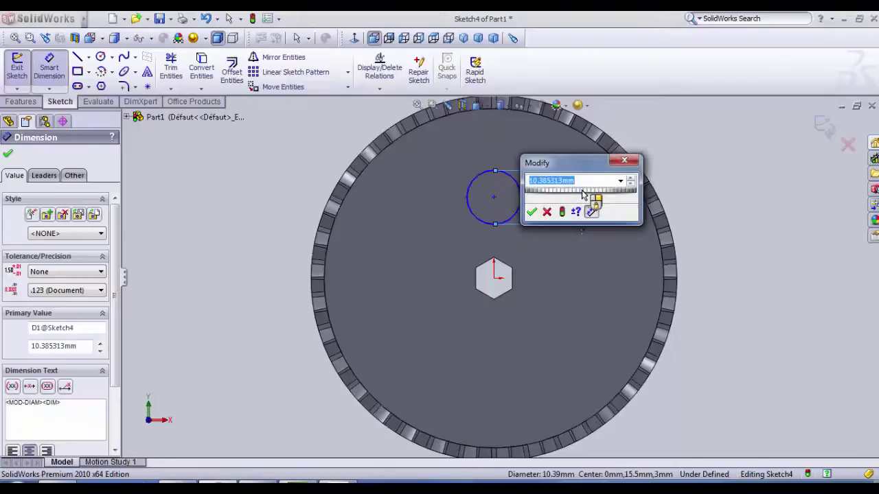
{"action": "type", "text": "12"}
{"action": "key", "text": "Return"}
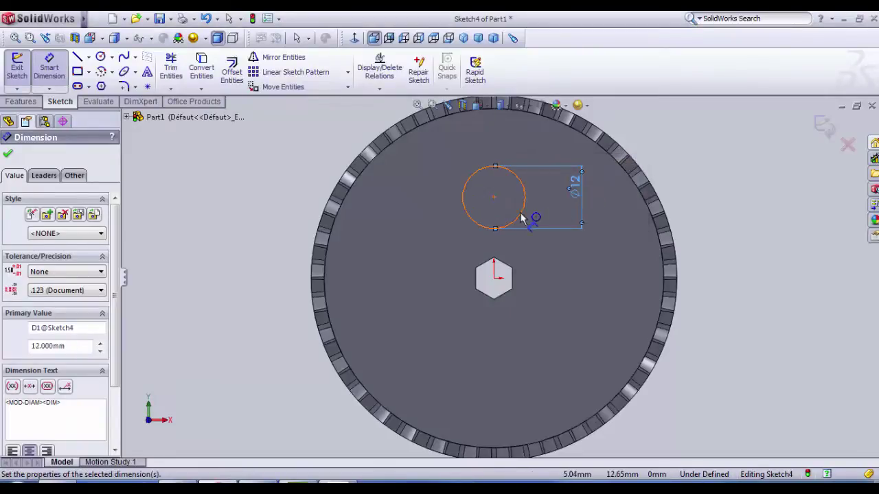
{"action": "left_click", "coordinate": [494, 197]}
{"action": "left_click", "coordinate": [494, 277]}
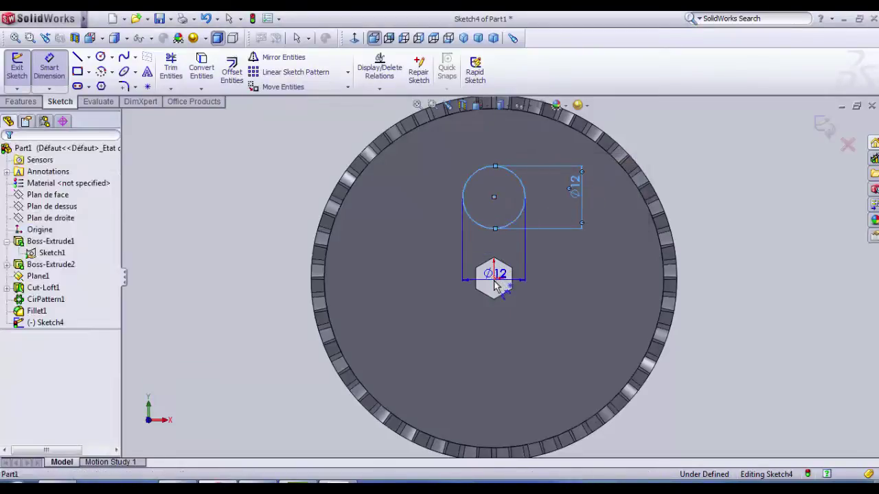
{"action": "left_click", "coordinate": [562, 258]}
{"action": "type", "text": "1"}
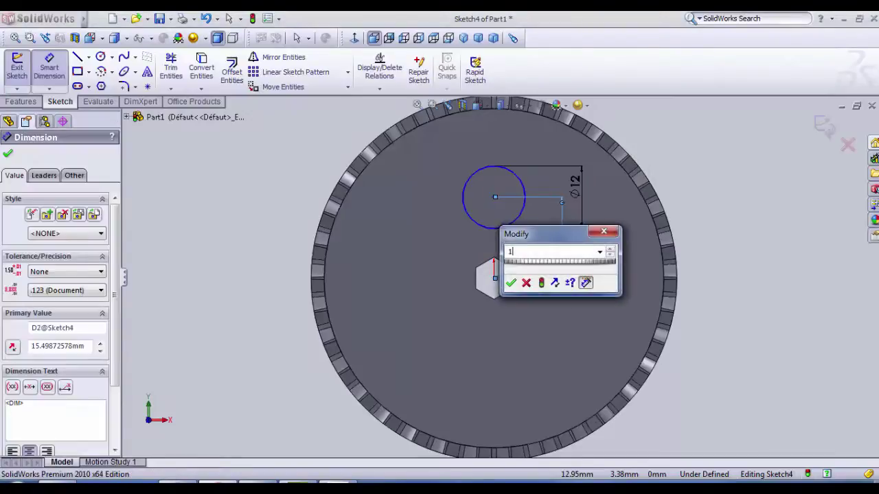
{"action": "type", "text": "7"}
{"action": "key", "text": "Return"}
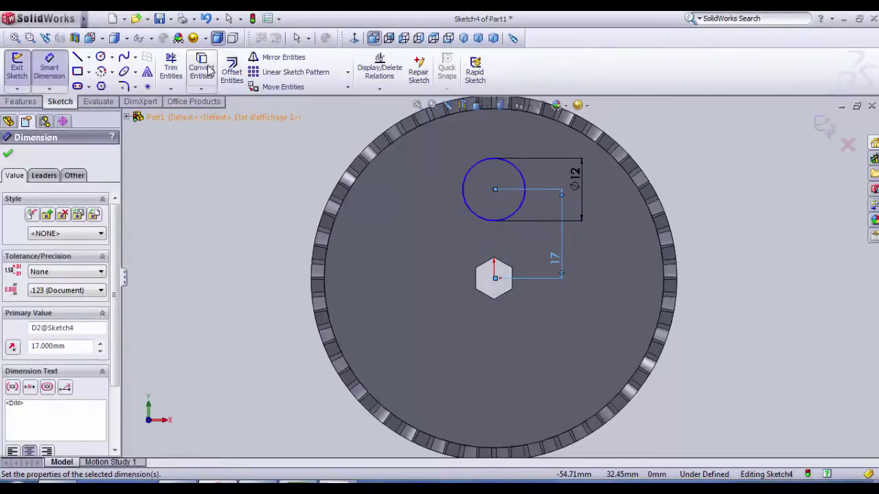
{"action": "left_click", "coordinate": [348, 74]}
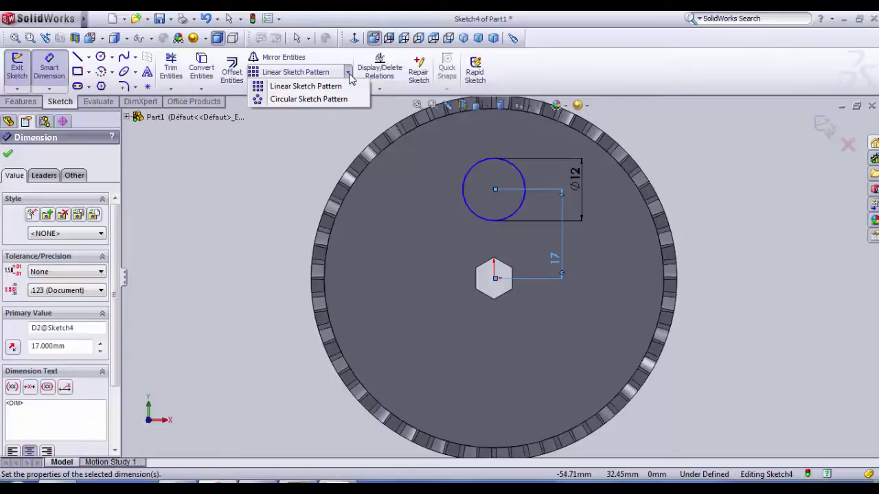
- Start a sketch circular pattern, then cancel it, keeping just the Ø12 circle
{"action": "left_click", "coordinate": [309, 99]}
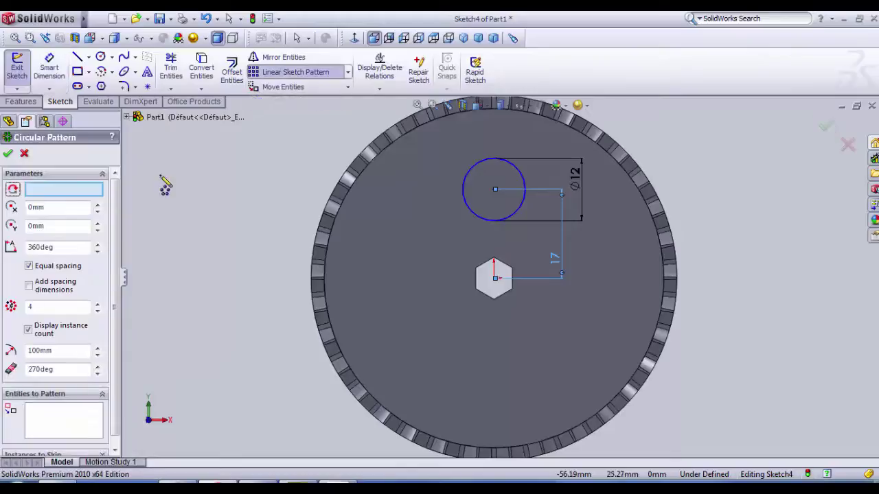
{"action": "left_click", "coordinate": [75, 192]}
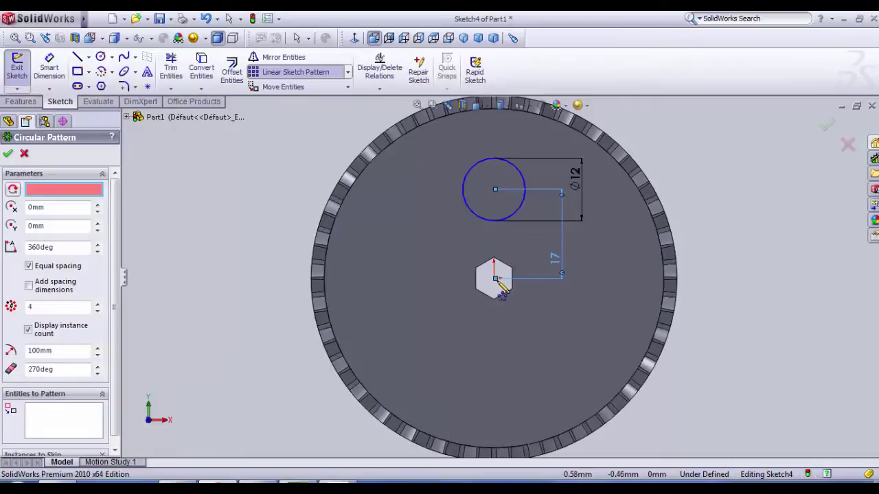
{"action": "scroll", "coordinate": [497, 282], "scroll_direction": "down", "scroll_amount": 5}
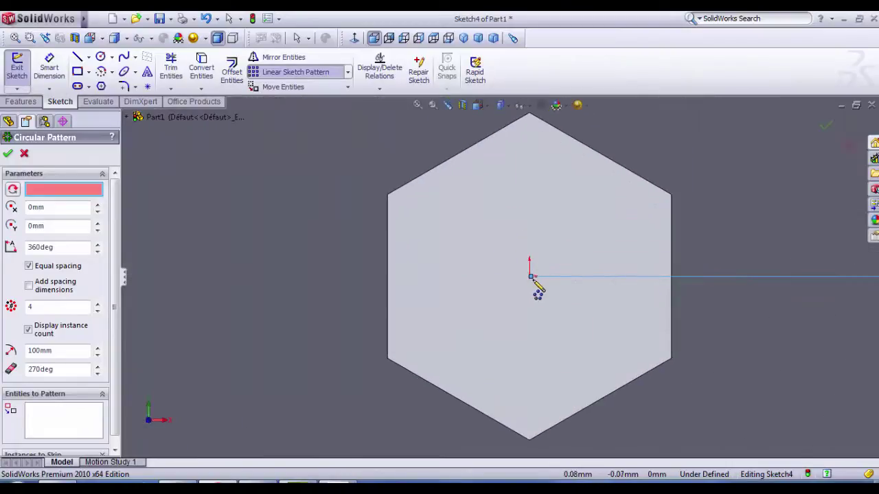
{"action": "scroll", "coordinate": [533, 343], "scroll_direction": "up", "scroll_amount": 8}
{"action": "scroll", "coordinate": [520, 291], "scroll_direction": "down", "scroll_amount": 1}
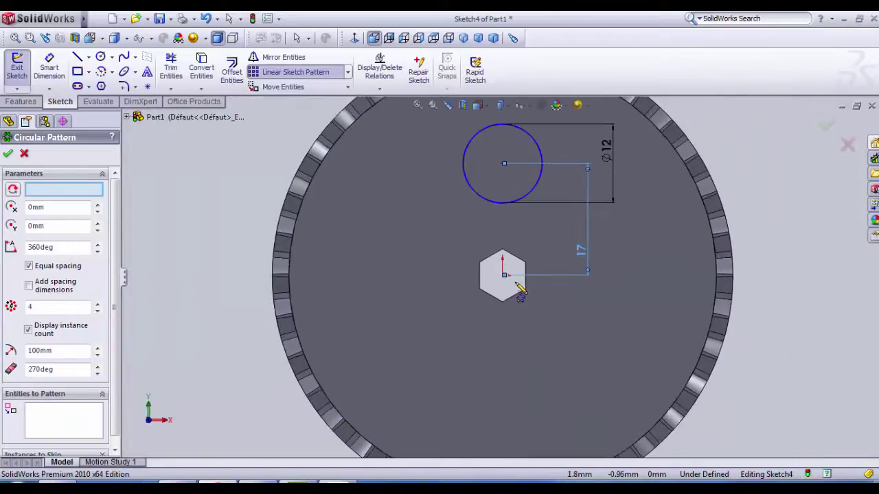
{"action": "left_click", "coordinate": [24, 154]}
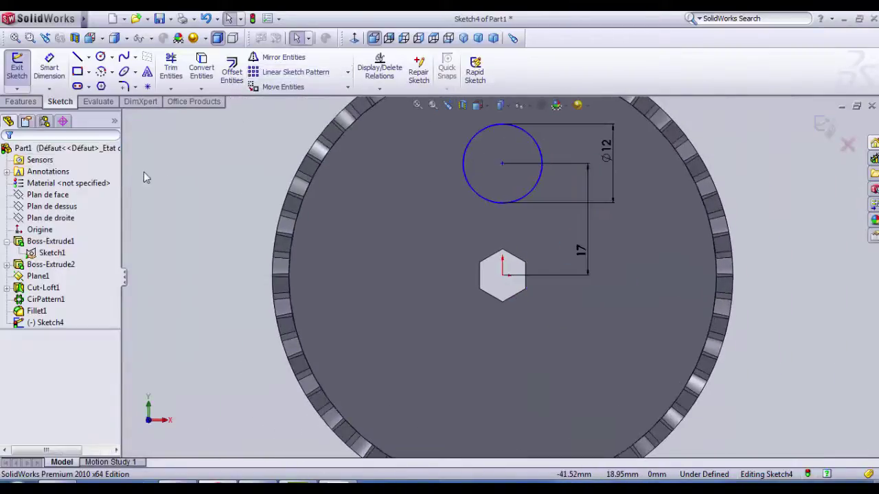
- Place a sketch point on the origin at the hexagon's centre
{"action": "left_click", "coordinate": [149, 88]}
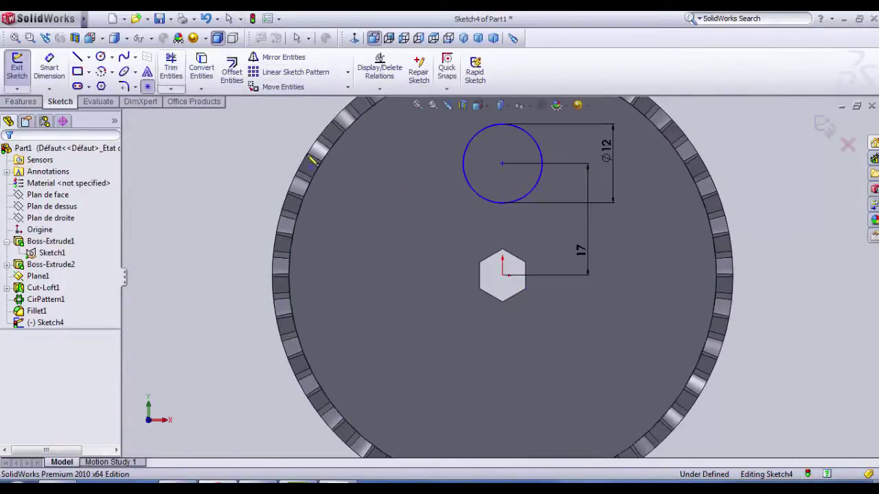
{"action": "left_click", "coordinate": [504, 275]}
{"action": "scroll", "coordinate": [519, 271], "scroll_direction": "down", "scroll_amount": 2}
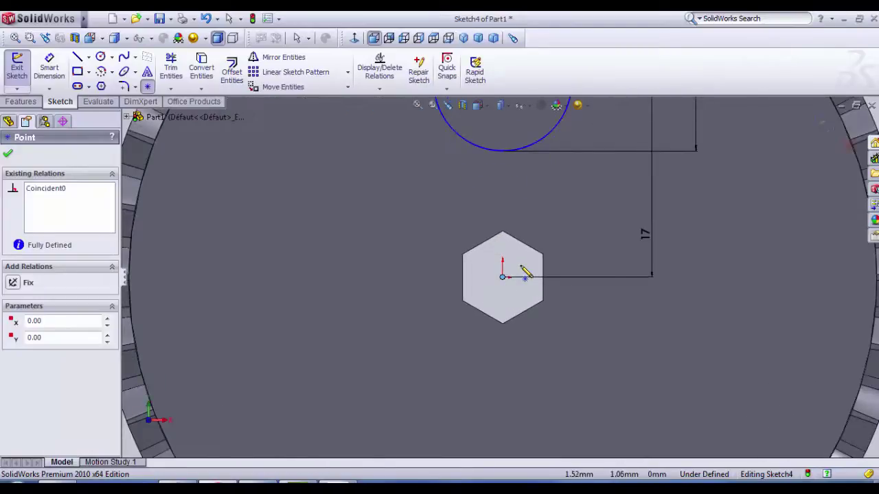
{"action": "scroll", "coordinate": [526, 273], "scroll_direction": "up", "scroll_amount": 1}
{"action": "scroll", "coordinate": [522, 272], "scroll_direction": "down", "scroll_amount": 1}
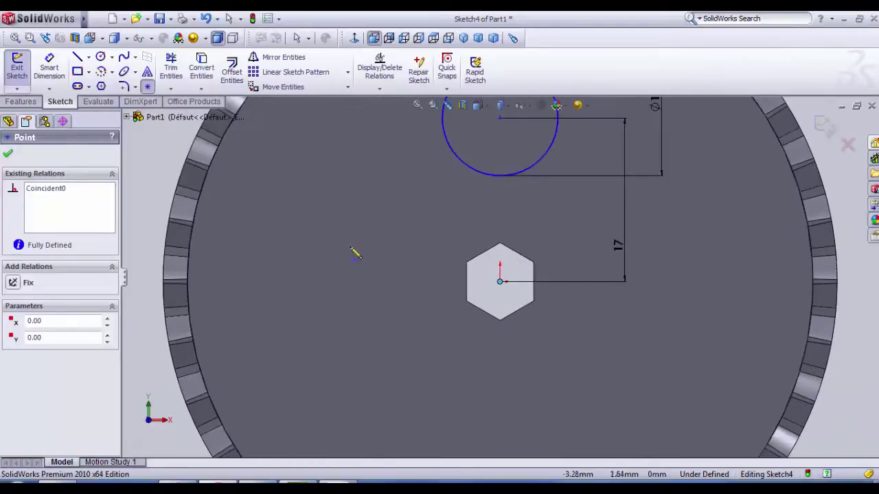
{"action": "left_click", "coordinate": [9, 155]}
{"action": "key", "text": "z"}
- Add a stray point left of the gear, then cancel Trim Entities
{"action": "left_click", "coordinate": [215, 185]}
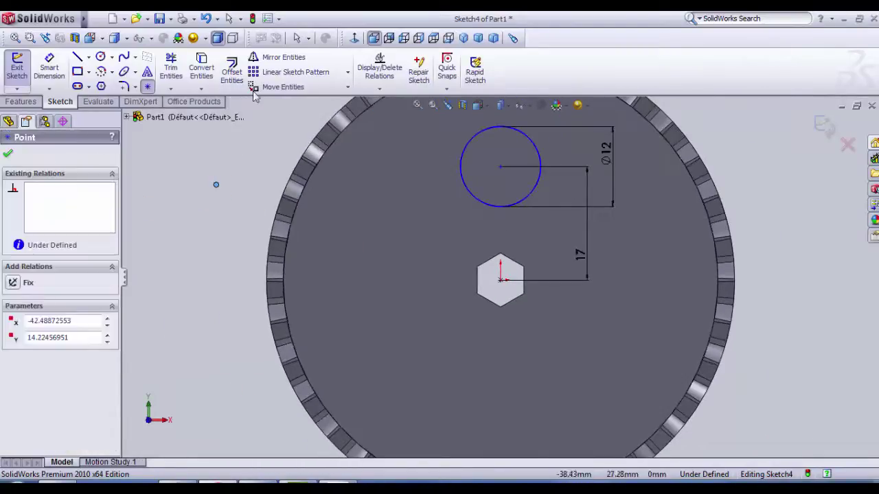
{"action": "left_click", "coordinate": [10, 156]}
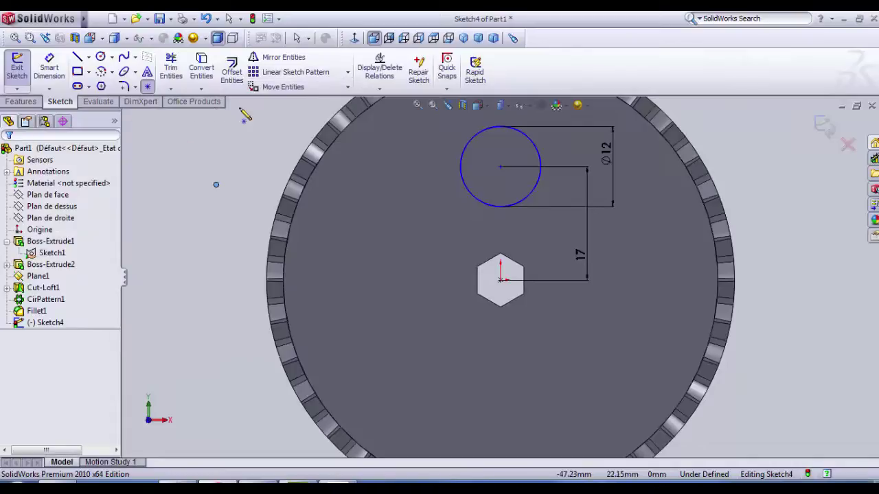
{"action": "left_click", "coordinate": [171, 67]}
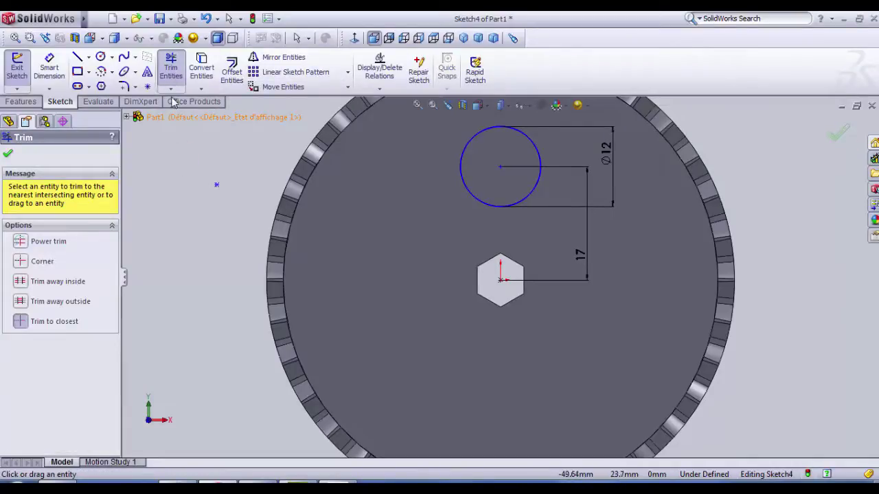
{"action": "key", "text": "Escape"}
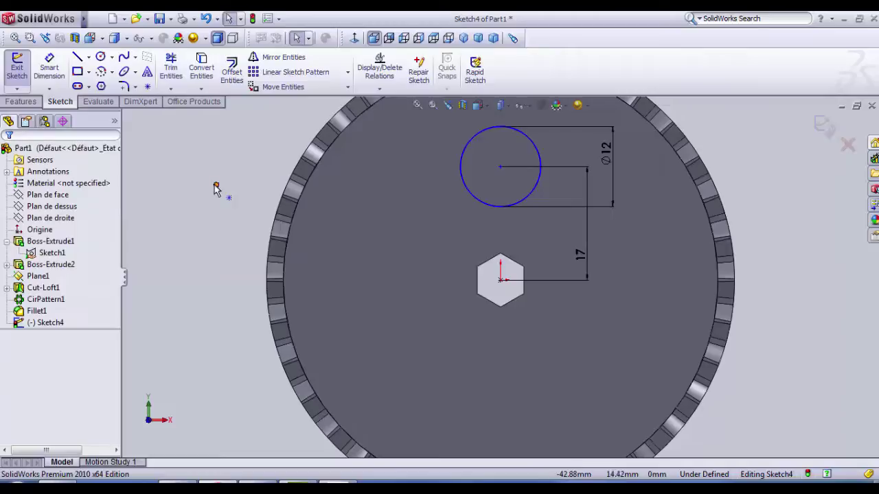
- Delete the stray point and use the hexagon's centre point as the circular pattern centre
{"action": "left_click", "coordinate": [216, 186]}
{"action": "key", "text": "Delete"}
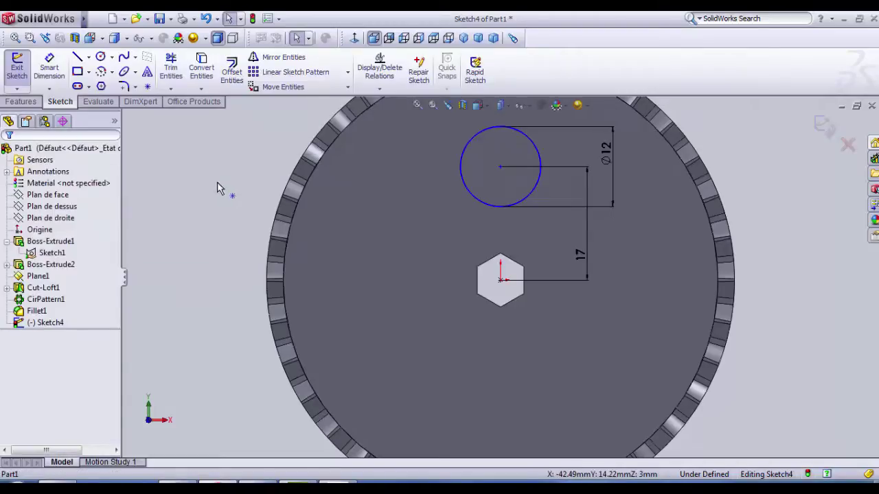
{"action": "left_click", "coordinate": [347, 72]}
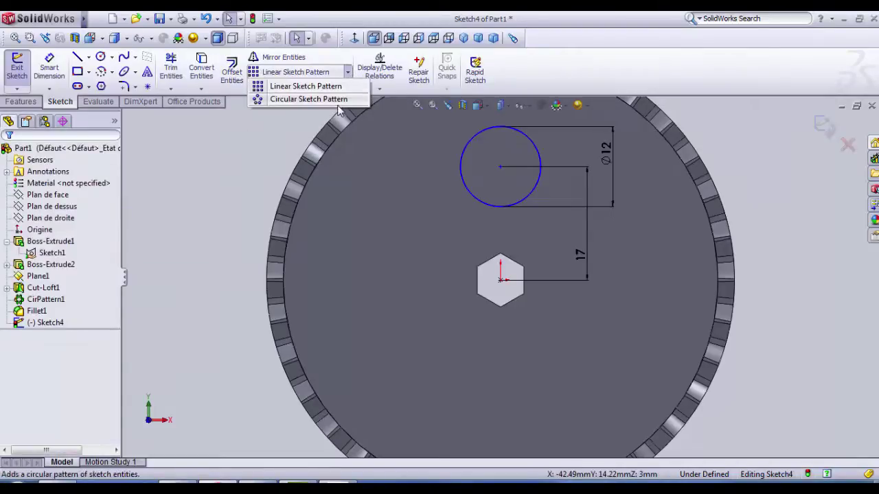
{"action": "left_click", "coordinate": [308, 99]}
{"action": "left_click", "coordinate": [64, 192]}
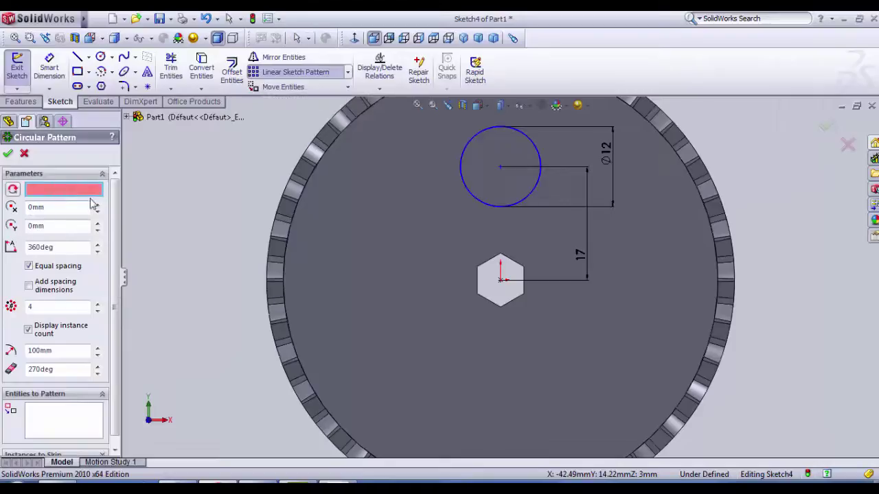
{"action": "left_click", "coordinate": [502, 281]}
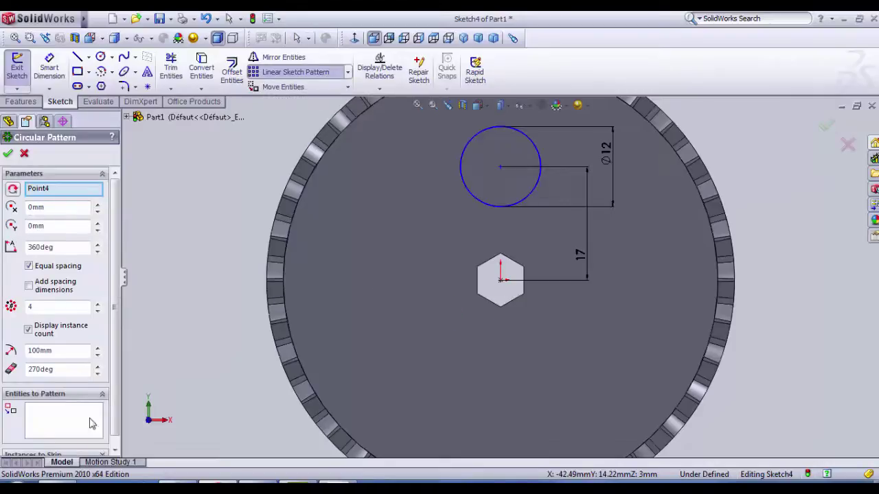
- Pattern the Ø12 circle into 6 evenly spaced instances
{"action": "left_click", "coordinate": [39, 438]}
{"action": "left_click", "coordinate": [468, 200]}
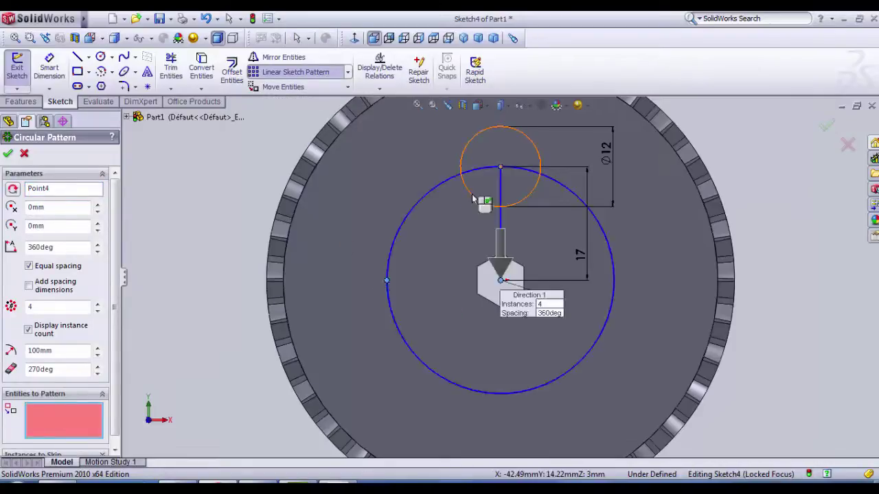
{"action": "left_click", "coordinate": [99, 304]}
{"action": "left_click", "coordinate": [99, 305]}
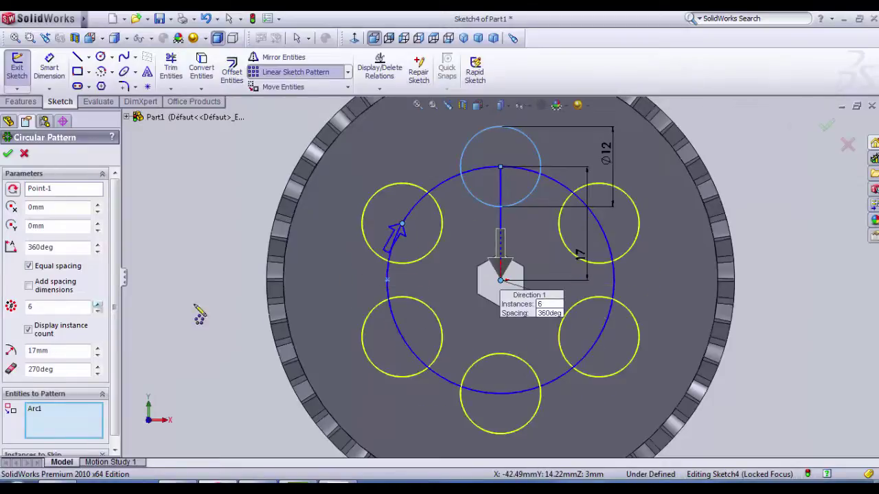
{"action": "scroll", "coordinate": [272, 312], "scroll_direction": "up", "scroll_amount": 2}
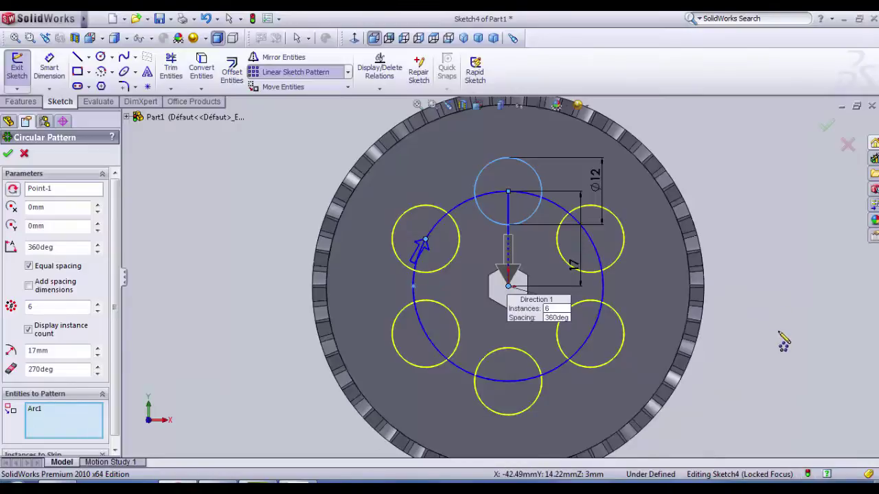
{"action": "scroll", "coordinate": [746, 323], "scroll_direction": "down", "scroll_amount": 2}
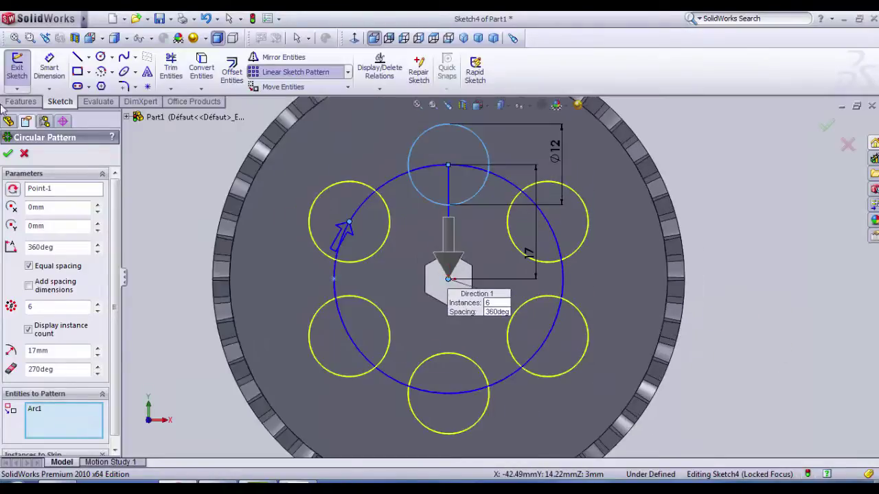
{"action": "left_click", "coordinate": [9, 154]}
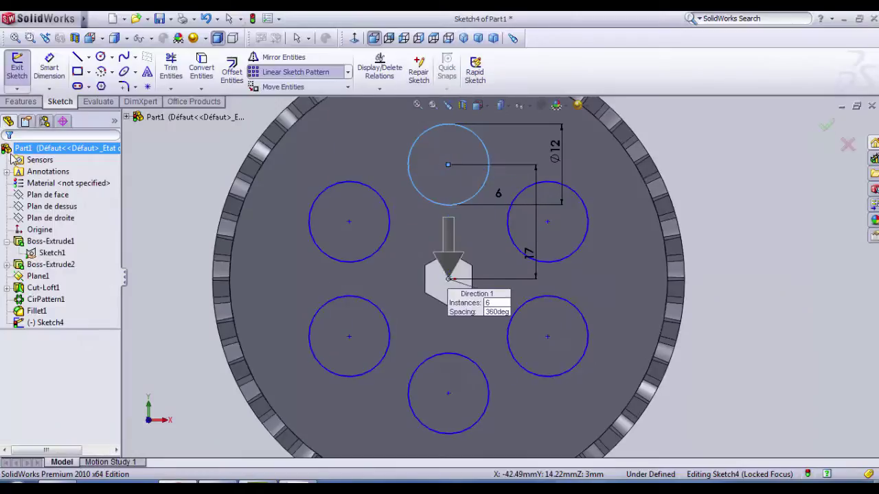
- Extruded-cut the six Ø12 circles 11 mm blind and orbit to inspect the holes
{"action": "left_click", "coordinate": [19, 74]}
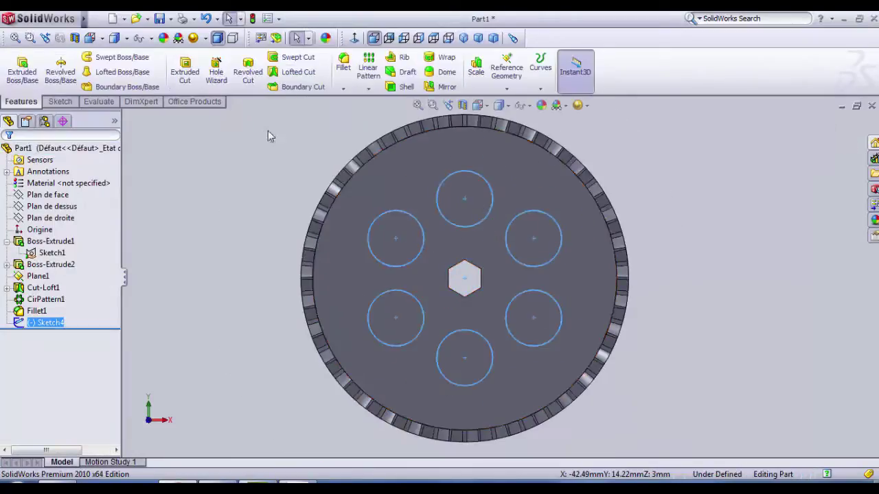
{"action": "left_click", "coordinate": [193, 85]}
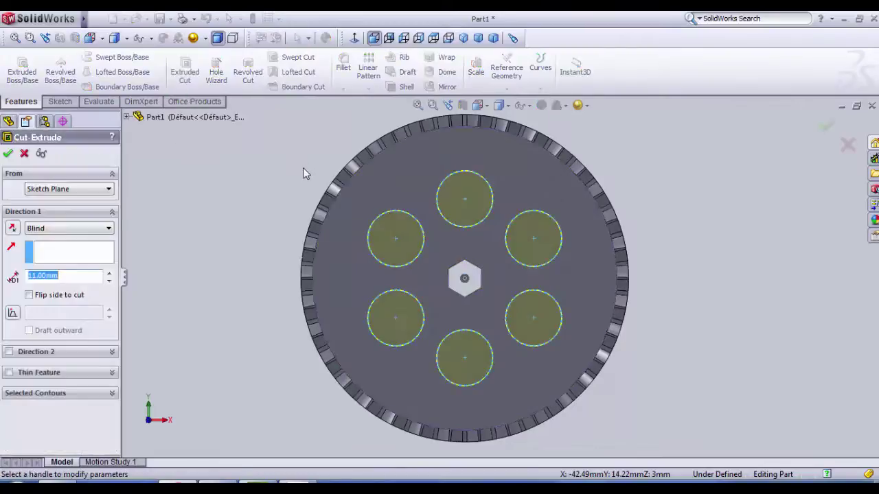
{"action": "middle_click_drag", "start_coordinate": [305, 171], "coordinate": [240, 329]}
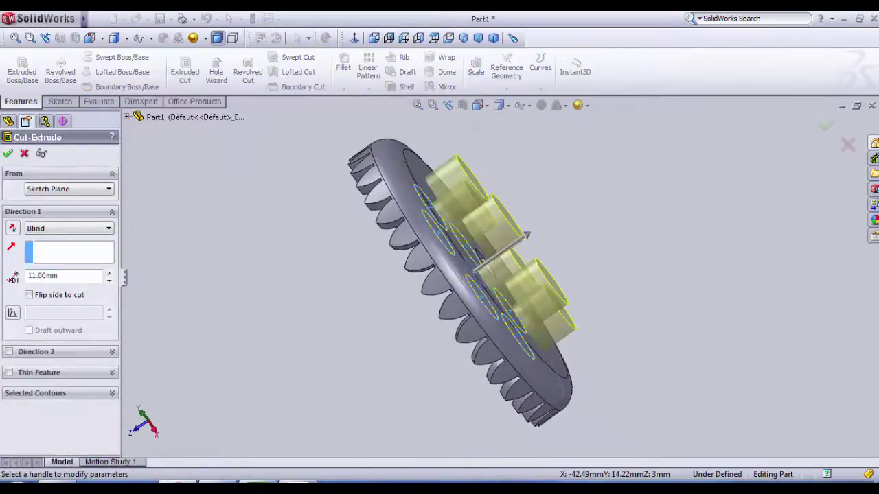
{"action": "left_click", "coordinate": [8, 154]}
{"action": "middle_click_drag", "start_coordinate": [350, 283], "coordinate": [778, 345]}
{"action": "scroll", "coordinate": [553, 206], "scroll_direction": "down", "scroll_amount": 2}
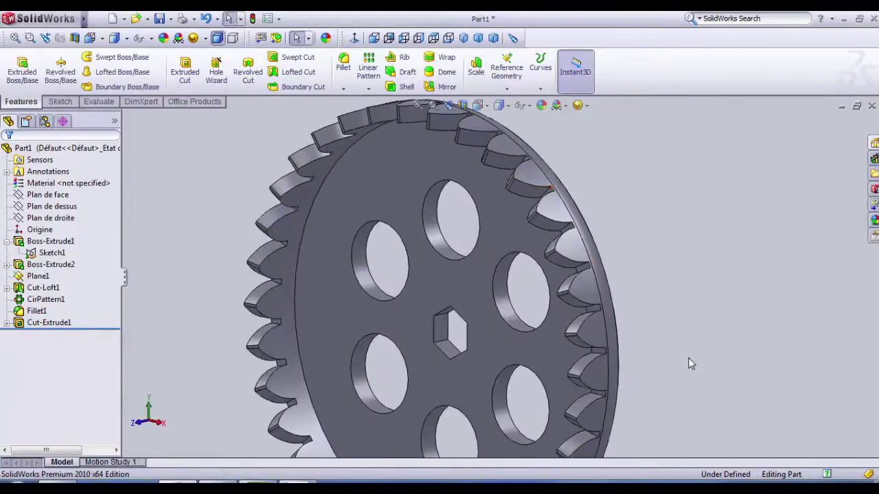
{"action": "scroll", "coordinate": [691, 359], "scroll_direction": "up", "scroll_amount": 4}
{"action": "middle_click_drag", "start_coordinate": [673, 374], "coordinate": [467, 295]}
{"action": "scroll", "coordinate": [474, 338], "scroll_direction": "down", "scroll_amount": 4}
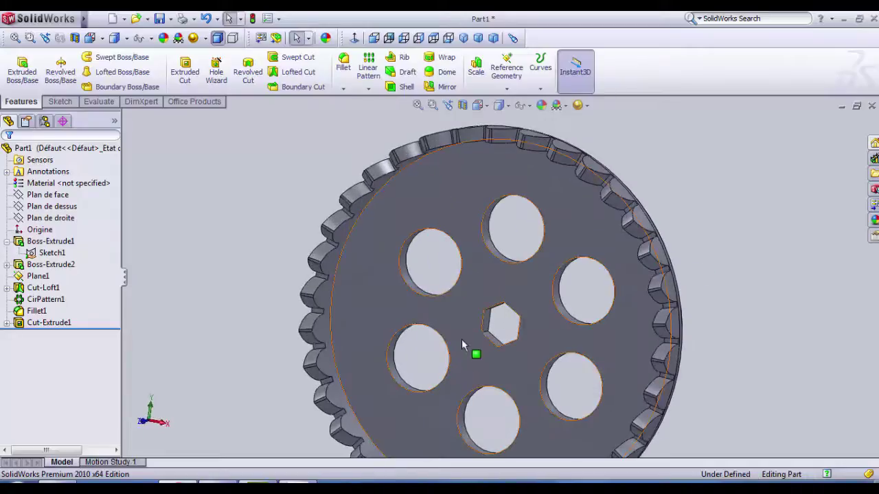
{"action": "scroll", "coordinate": [464, 296], "scroll_direction": "up", "scroll_amount": 1}
{"action": "scroll", "coordinate": [463, 296], "scroll_direction": "down", "scroll_amount": 3}
- Start a new sketch on the gear's front face, viewed normal to it
{"action": "left_click", "coordinate": [519, 280]}
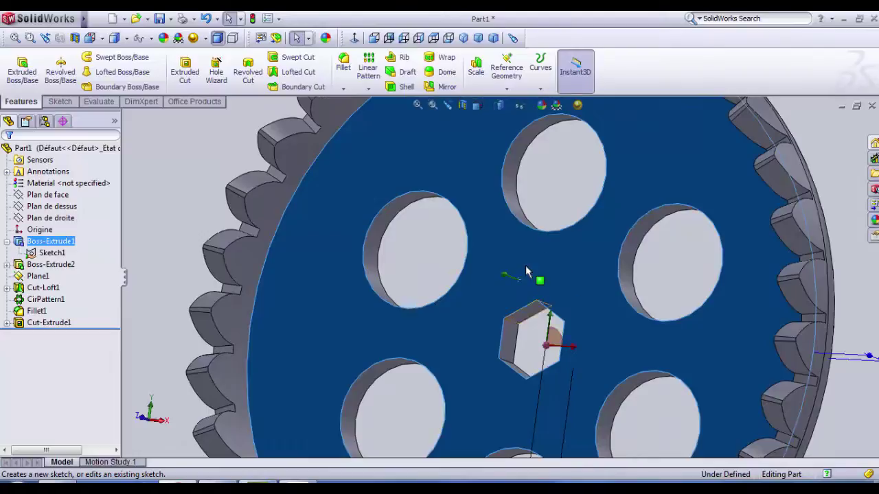
{"action": "left_click", "coordinate": [582, 223]}
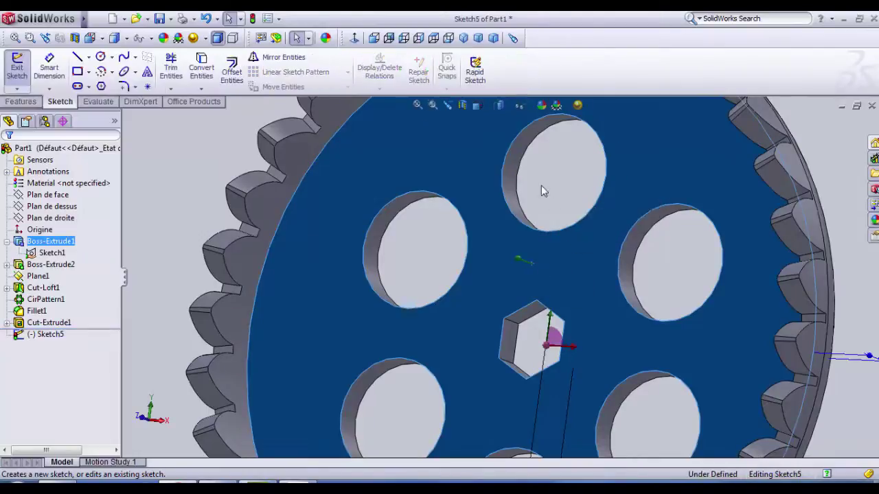
{"action": "left_click", "coordinate": [353, 44]}
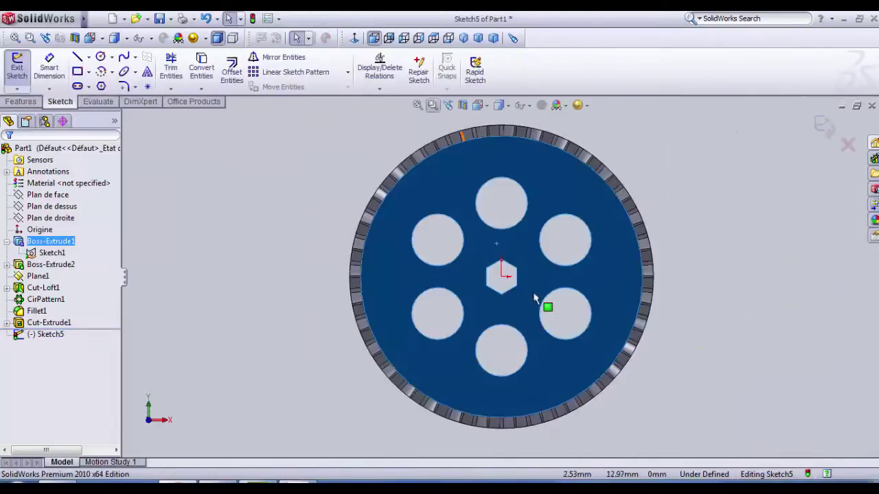
{"action": "scroll", "coordinate": [548, 305], "scroll_direction": "down", "scroll_amount": 3}
- Draw a 5.5 mm radius circle centred on the origin around the hexagonal bore
{"action": "left_click", "coordinate": [100, 57]}
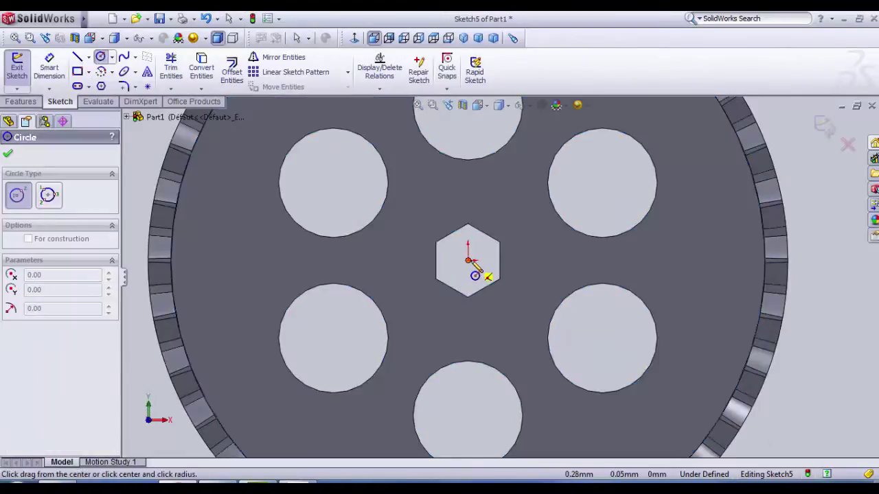
{"action": "left_click_drag", "start_coordinate": [468, 261], "coordinate": [512, 284]}
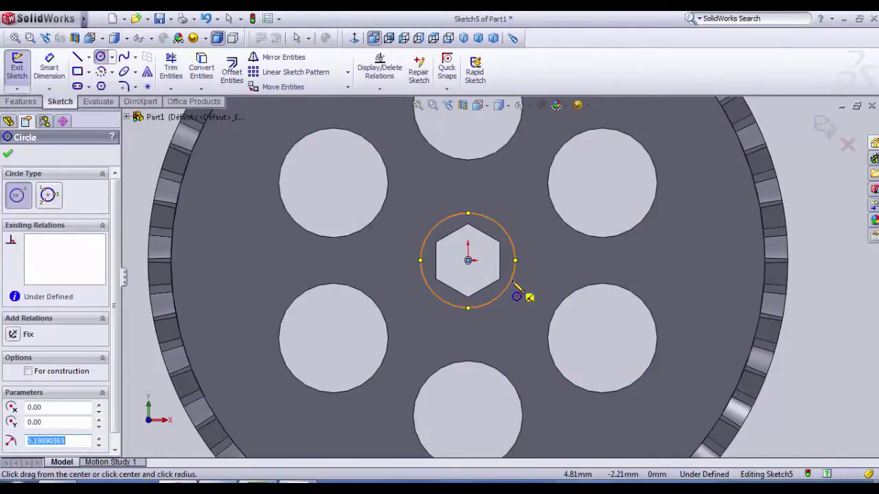
{"action": "key", "text": "Return"}
{"action": "scroll", "coordinate": [517, 282], "scroll_direction": "down", "scroll_amount": 2}
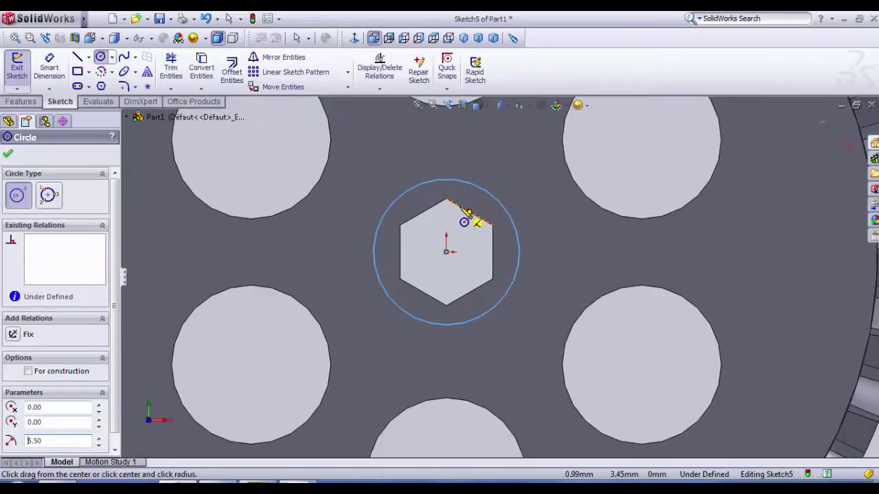
{"action": "left_click", "coordinate": [103, 57]}
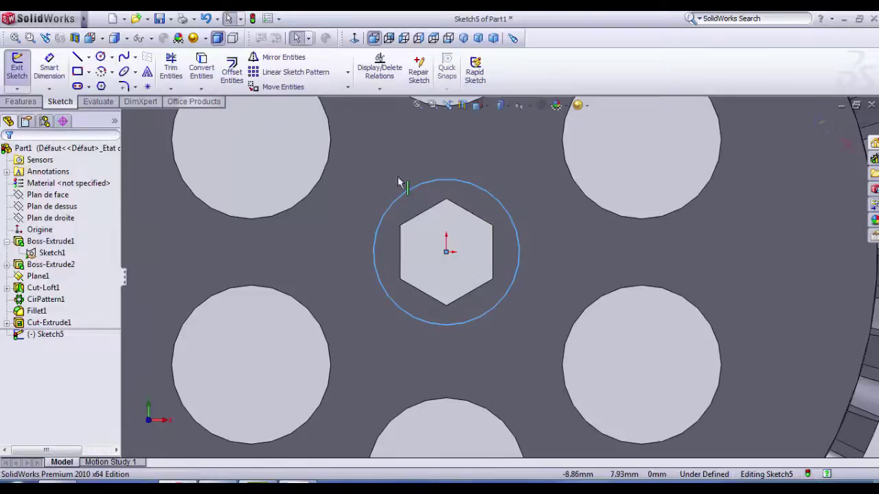
{"action": "left_click", "coordinate": [456, 210]}
- Convert three hexagon bore edges into Sketch5 and exit the sketch
{"action": "key", "text": "Escape"}
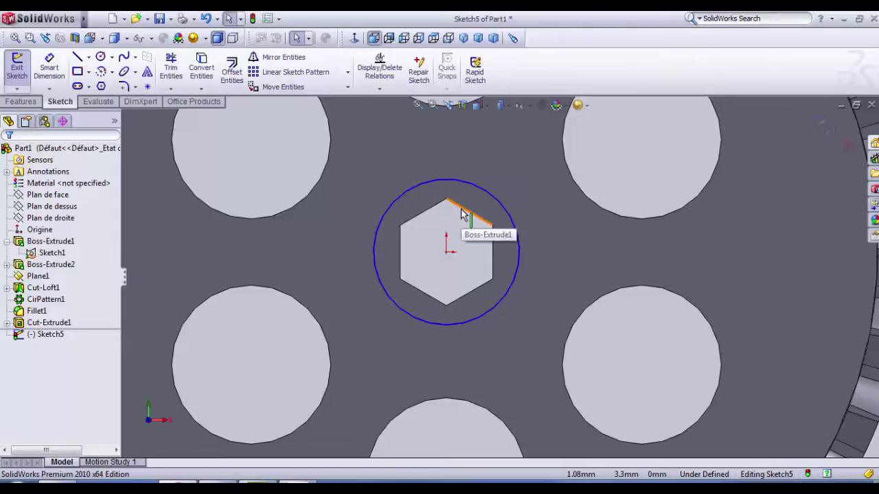
{"action": "left_click", "coordinate": [463, 214]}
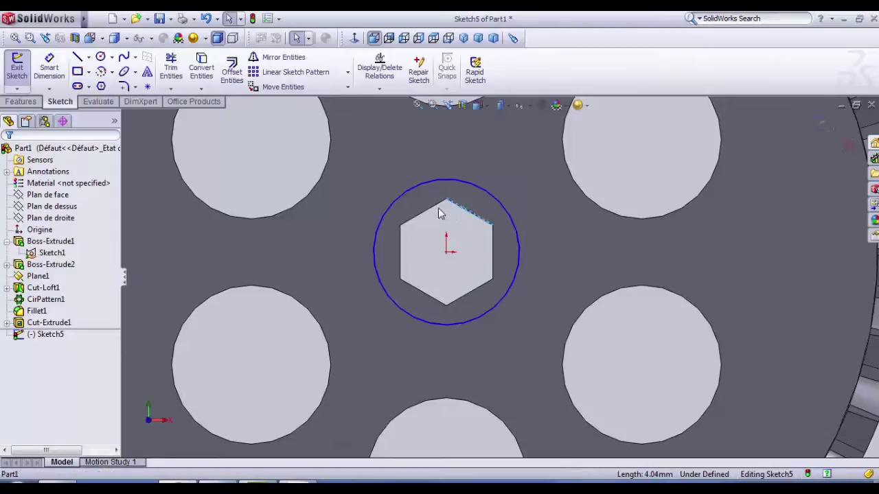
{"action": "left_click", "coordinate": [401, 271], "text": "ctrl"}
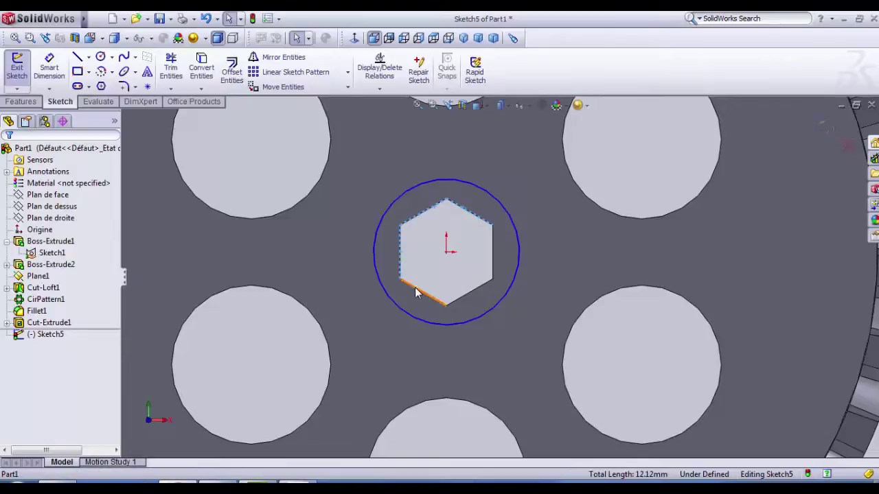
{"action": "left_click", "coordinate": [464, 300], "text": "ctrl"}
{"action": "left_click", "coordinate": [207, 73]}
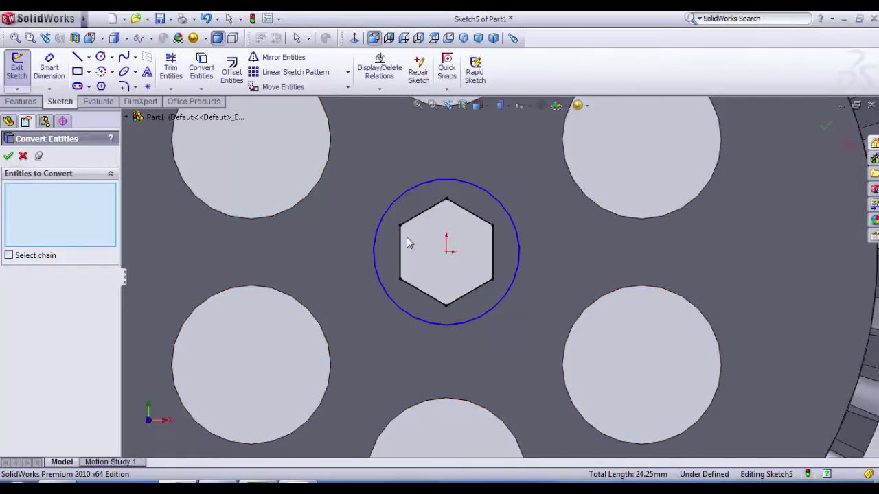
{"action": "left_click", "coordinate": [8, 156]}
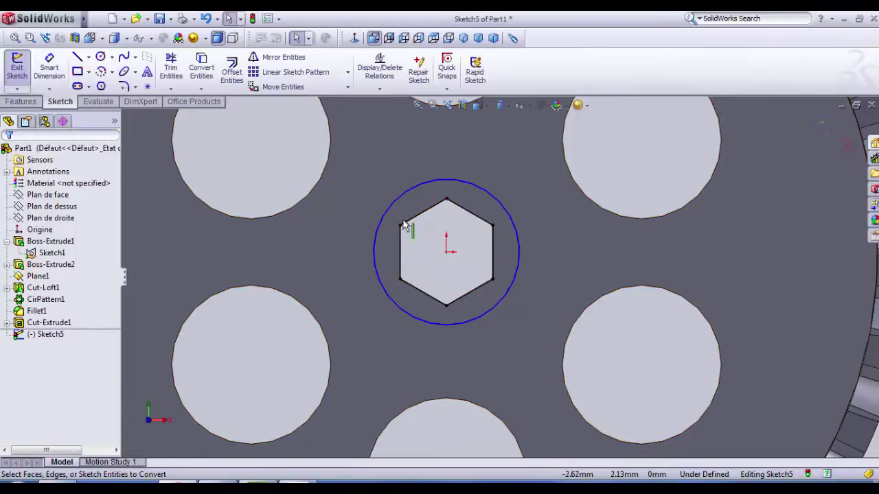
{"action": "left_click", "coordinate": [18, 67]}
- Extrude the ring between circle and hexagon 4 mm blind as Boss-Extrude3, forming the hub
{"action": "scroll", "coordinate": [501, 253], "scroll_direction": "up", "scroll_amount": 5}
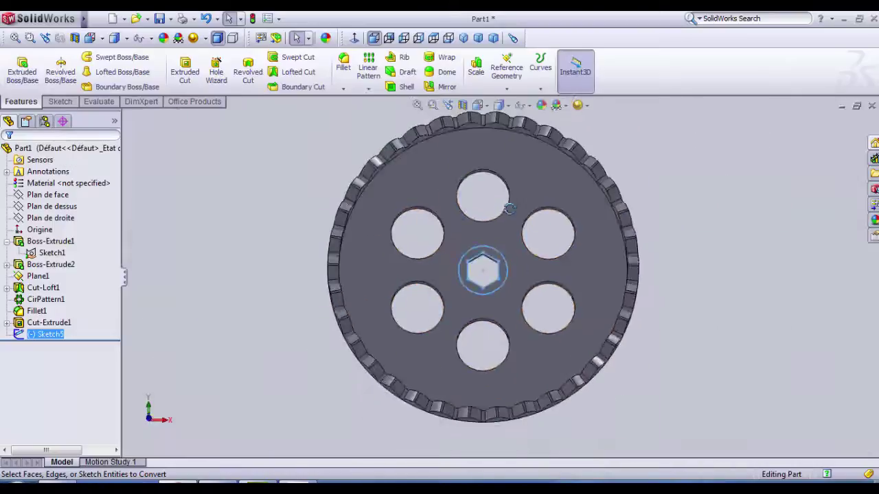
{"action": "middle_click_drag", "start_coordinate": [507, 171], "coordinate": [488, 158]}
{"action": "scroll", "coordinate": [485, 302], "scroll_direction": "down", "scroll_amount": 4}
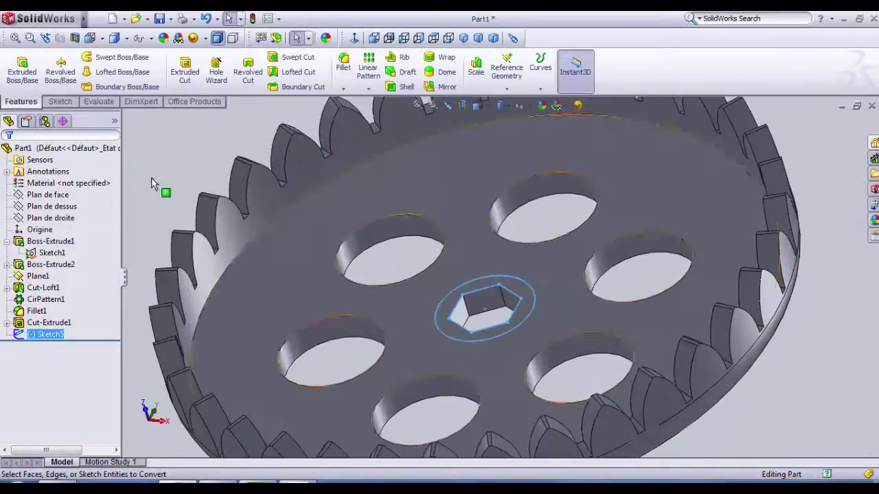
{"action": "left_click", "coordinate": [38, 77]}
{"action": "middle_click_drag", "start_coordinate": [491, 268], "coordinate": [501, 302]}
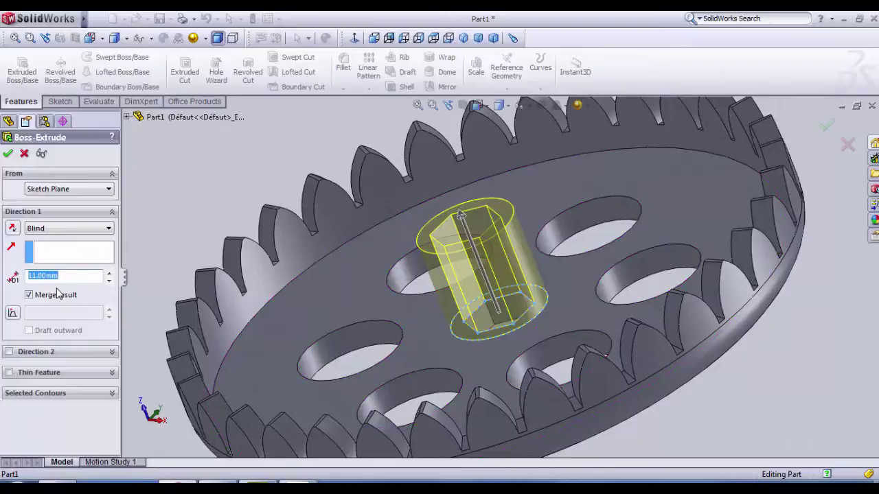
{"action": "key", "text": "Return"}
{"action": "middle_click_drag", "start_coordinate": [412, 316], "coordinate": [397, 331]}
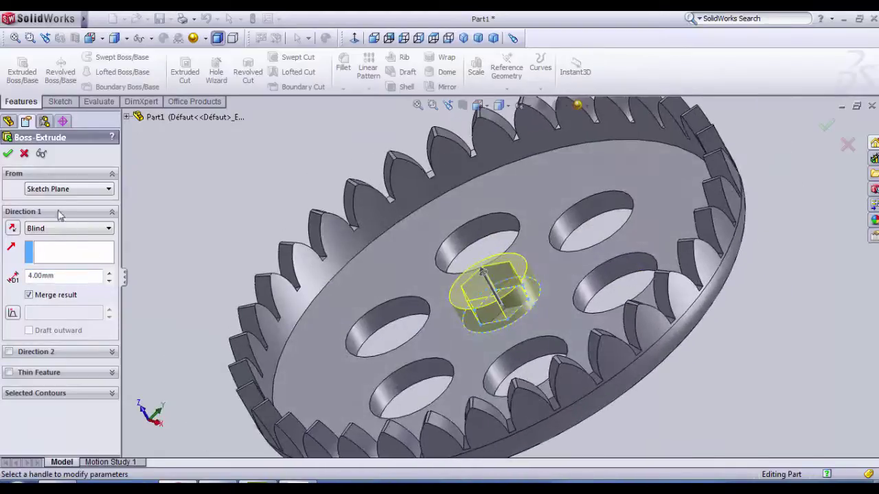
{"action": "left_click", "coordinate": [8, 153]}
{"action": "key", "text": "f"}
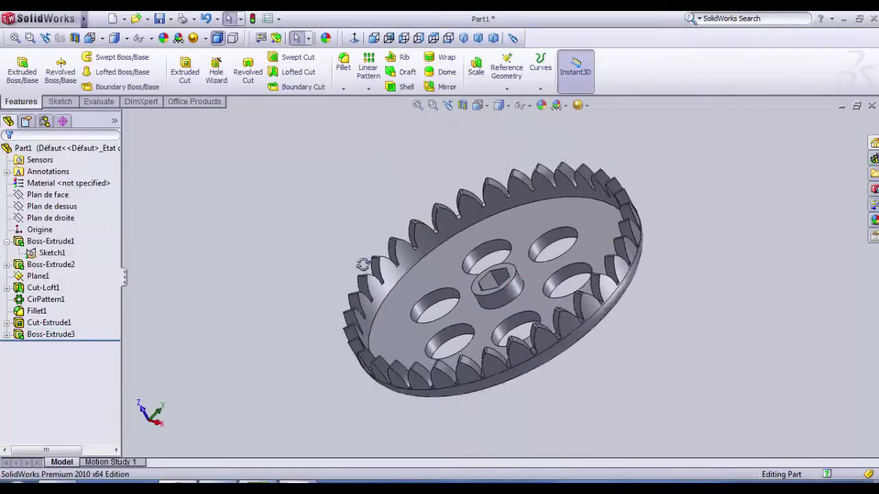
{"action": "middle_click_drag", "start_coordinate": [417, 219], "coordinate": [433, 413]}
- Recolour the gear teal (RGB 61, 227, 255) using a cyan swatch and the green slider
{"action": "scroll", "coordinate": [471, 196], "scroll_direction": "up", "scroll_amount": 3}
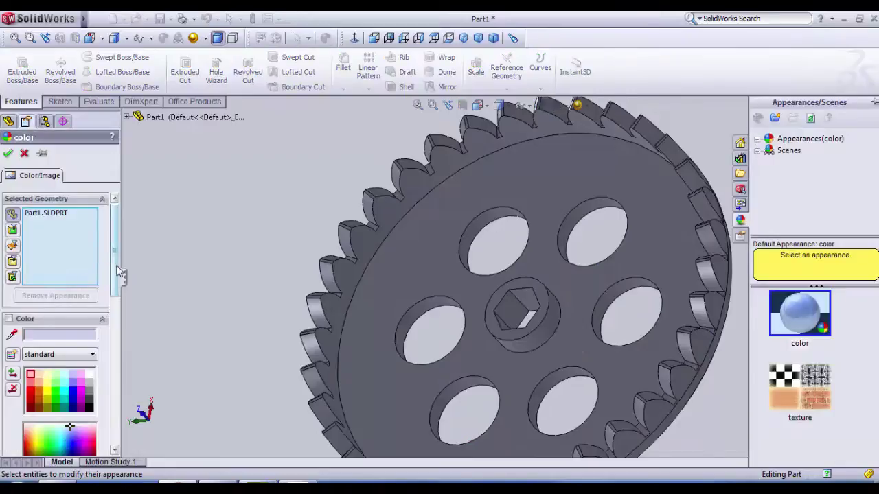
{"action": "scroll", "coordinate": [119, 272], "scroll_direction": "down", "scroll_amount": 3}
{"action": "left_click", "coordinate": [89, 300]}
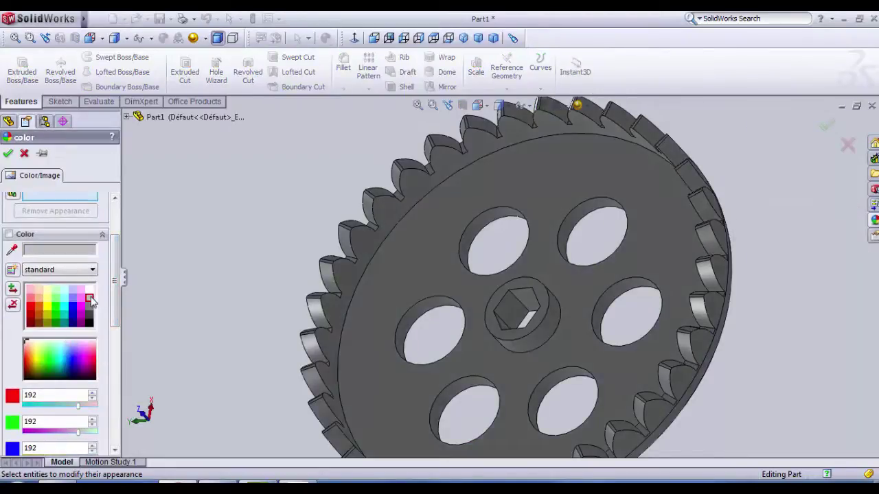
{"action": "left_click", "coordinate": [90, 306]}
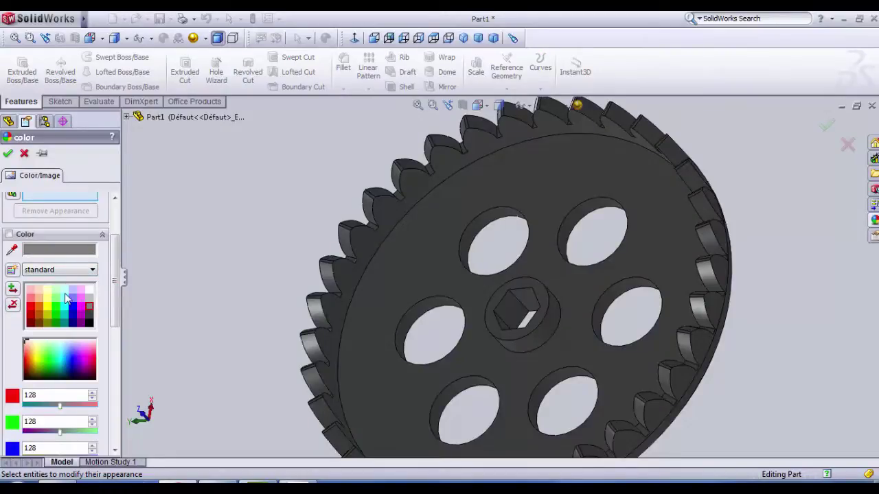
{"action": "left_click", "coordinate": [64, 291]}
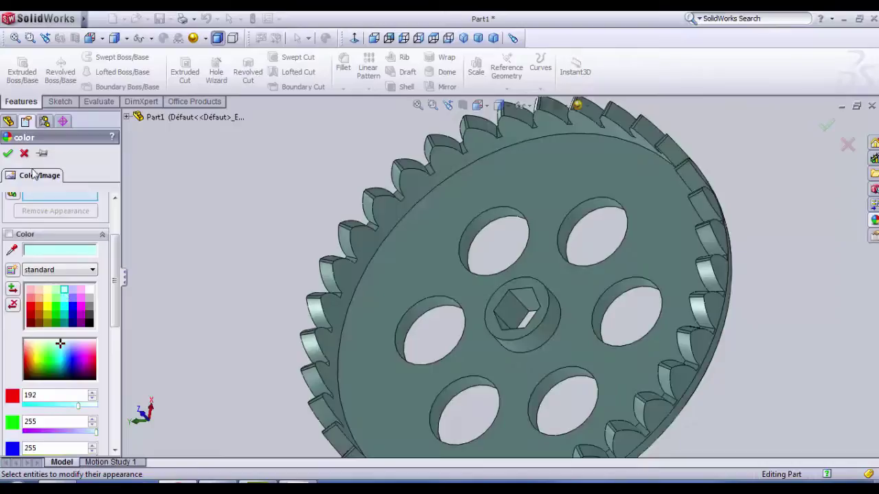
{"action": "left_click", "coordinate": [64, 298]}
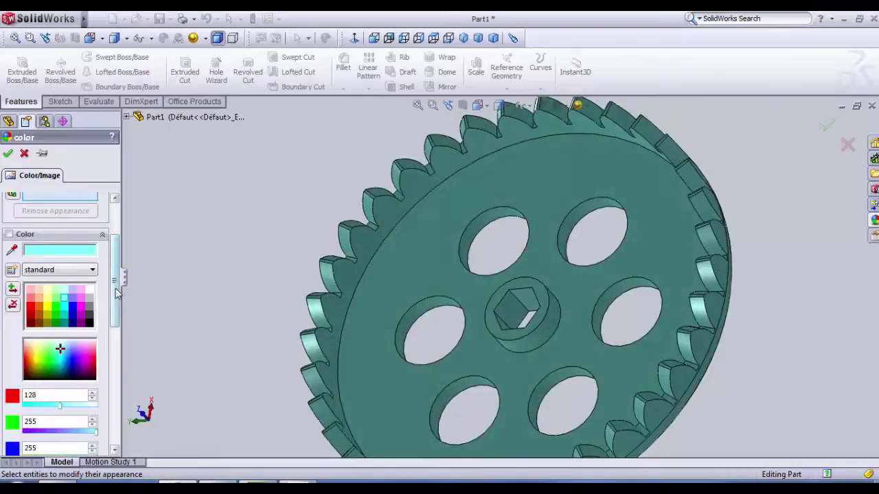
{"action": "scroll", "coordinate": [103, 391], "scroll_direction": "down", "scroll_amount": 2}
{"action": "left_click_drag", "start_coordinate": [96, 391], "coordinate": [30, 367]}
{"action": "left_click", "coordinate": [7, 153]}
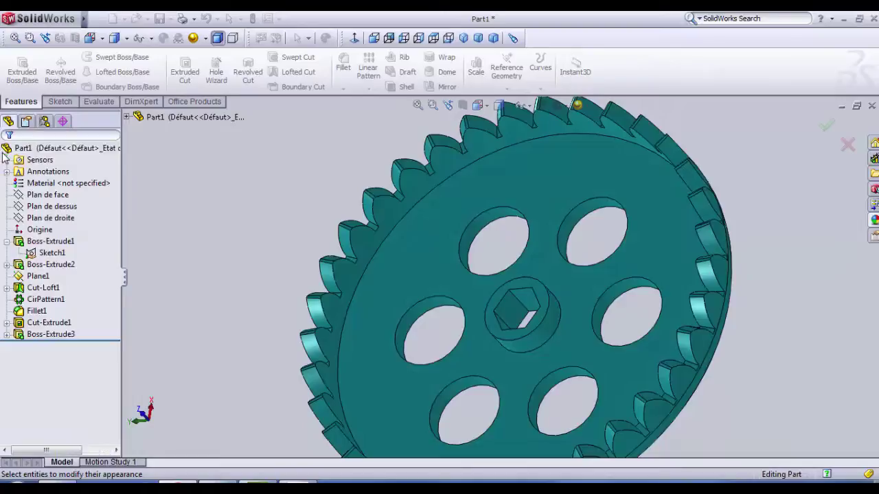
- Open Save As and change the file name from Part1 to gear.SLDPRT
{"action": "left_click", "coordinate": [159, 18]}
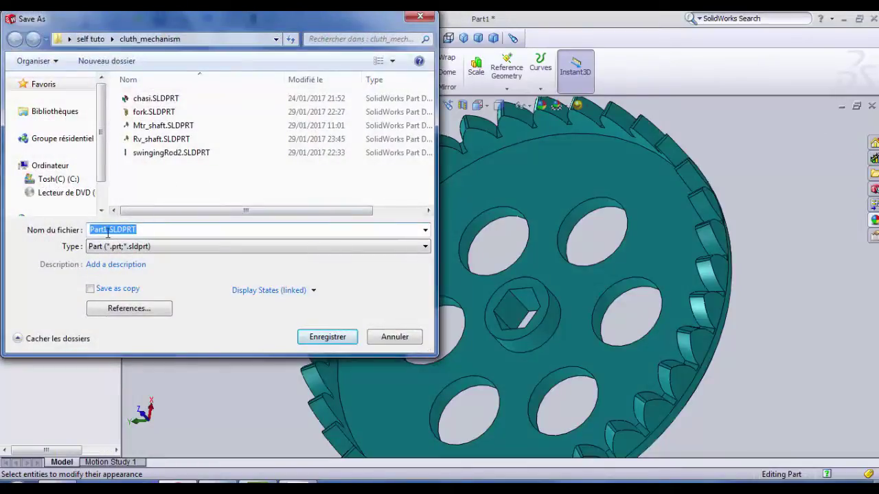
{"action": "left_click_drag", "start_coordinate": [107, 234], "coordinate": [79, 234]}
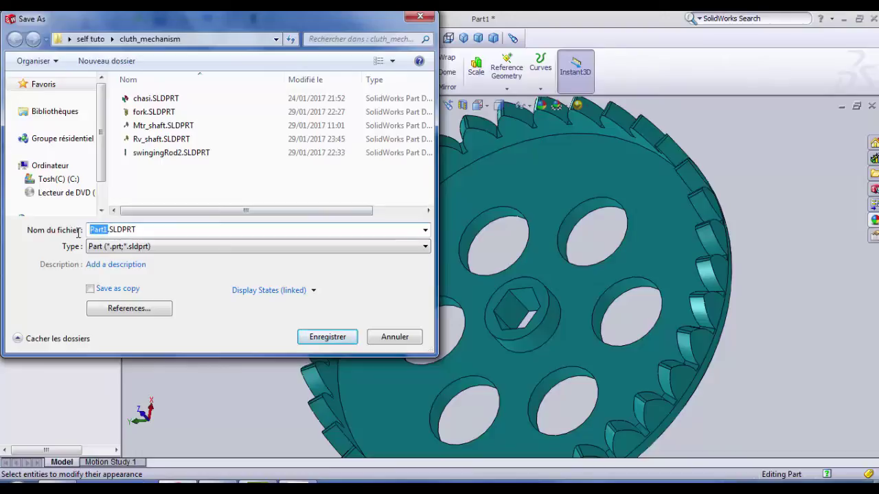
{"action": "type", "text": "gear"}
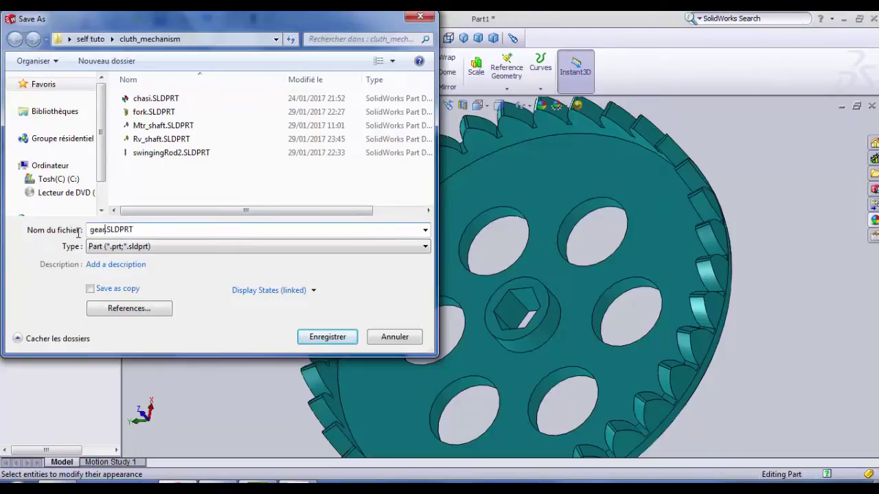